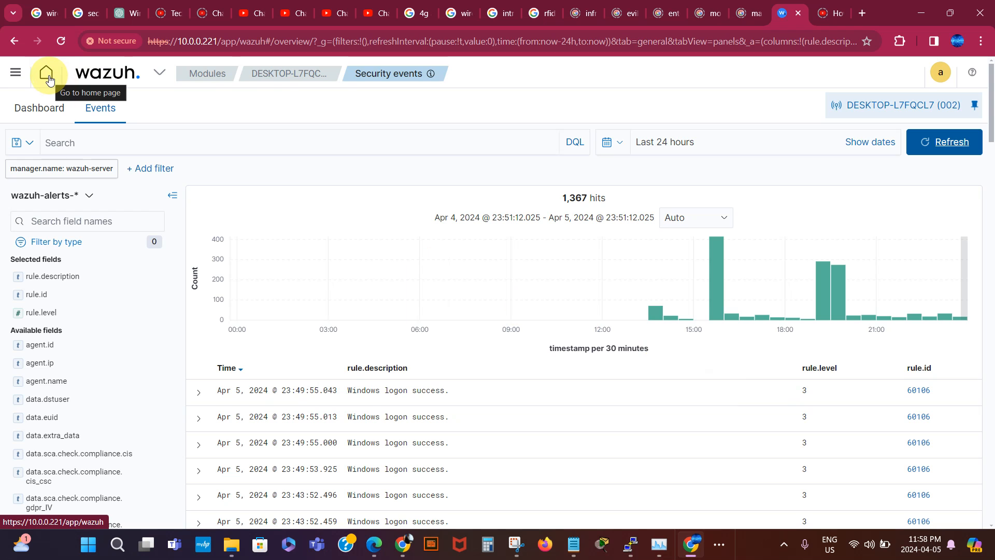
Step: Go to the Wazuh home page and open the list of all agents to check their status
click(48, 78)
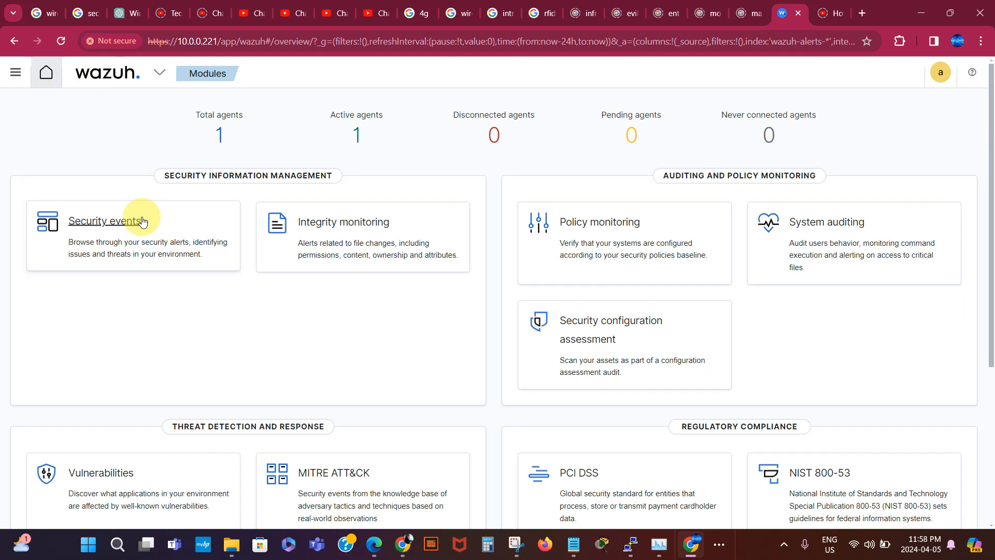
click(219, 135)
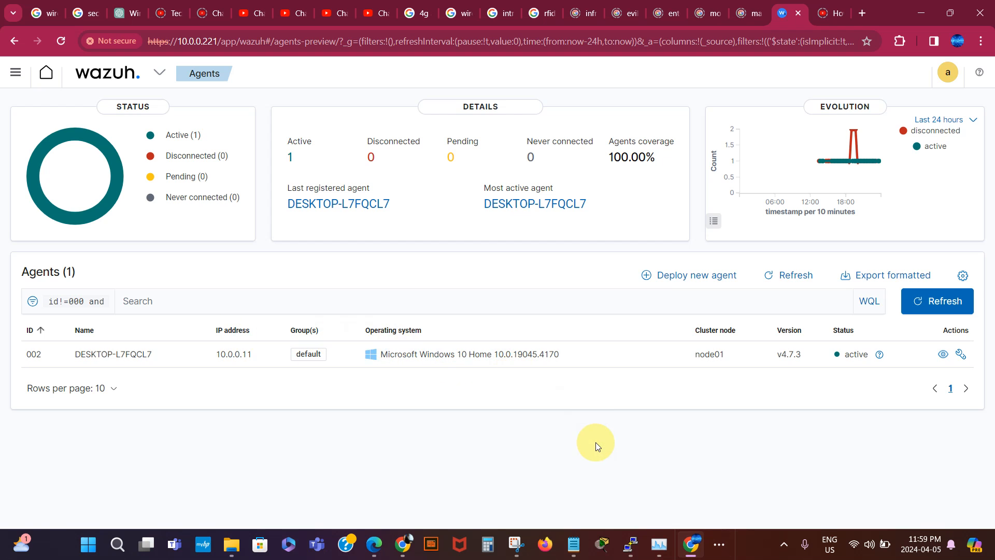
Step: Switch to the Win10 virtual machine and open the folder C:\Program Files (x86)\ossec-agent in File Explorer
click(718, 545)
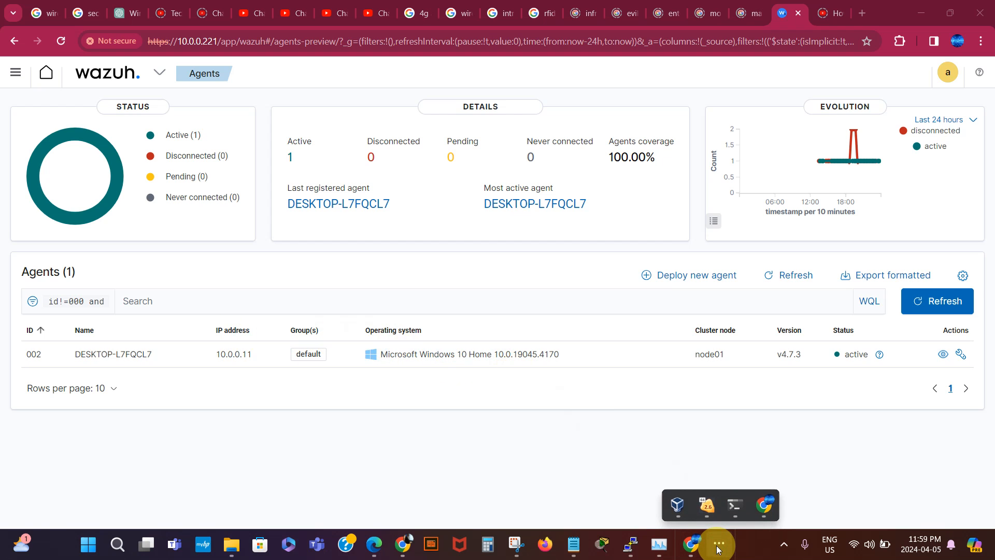
mouse_move(704, 505)
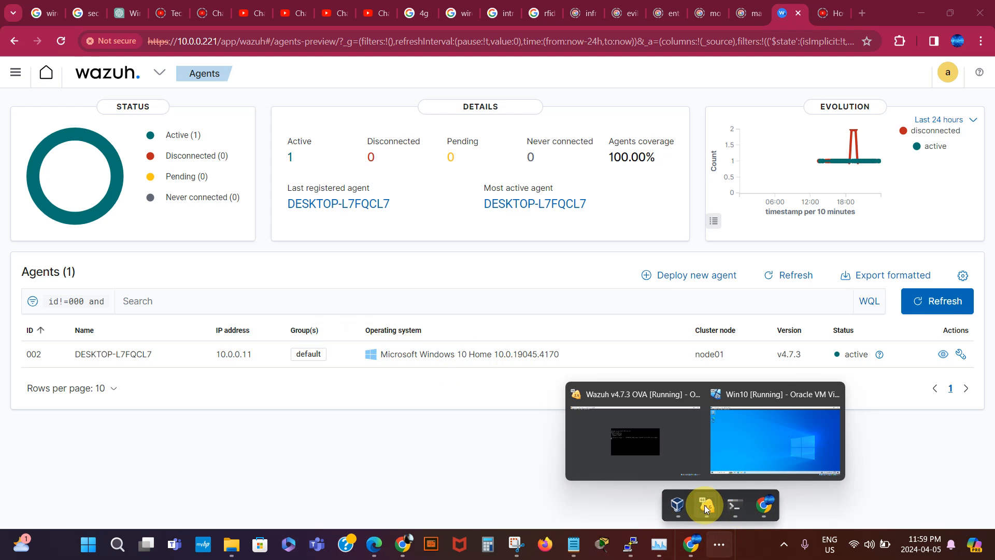
click(742, 467)
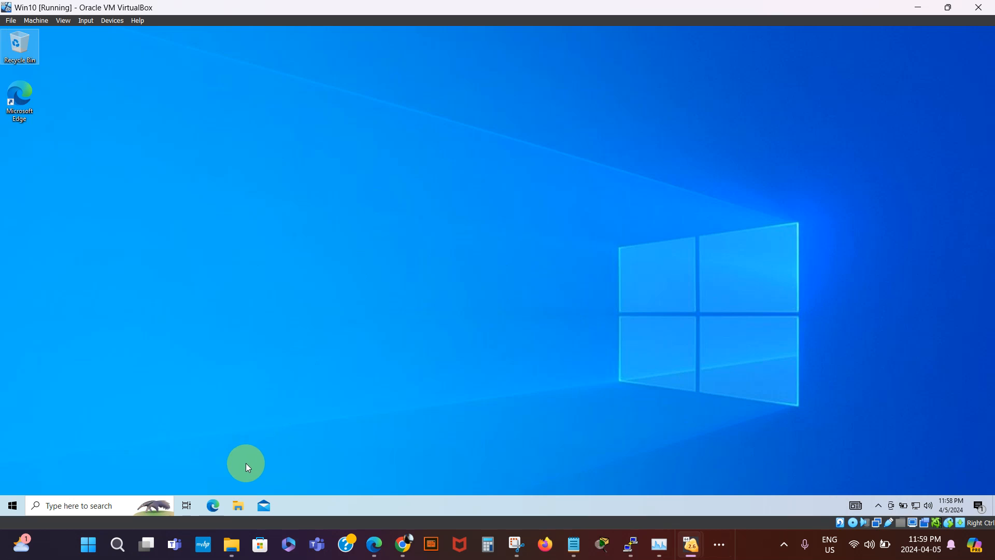
click(238, 506)
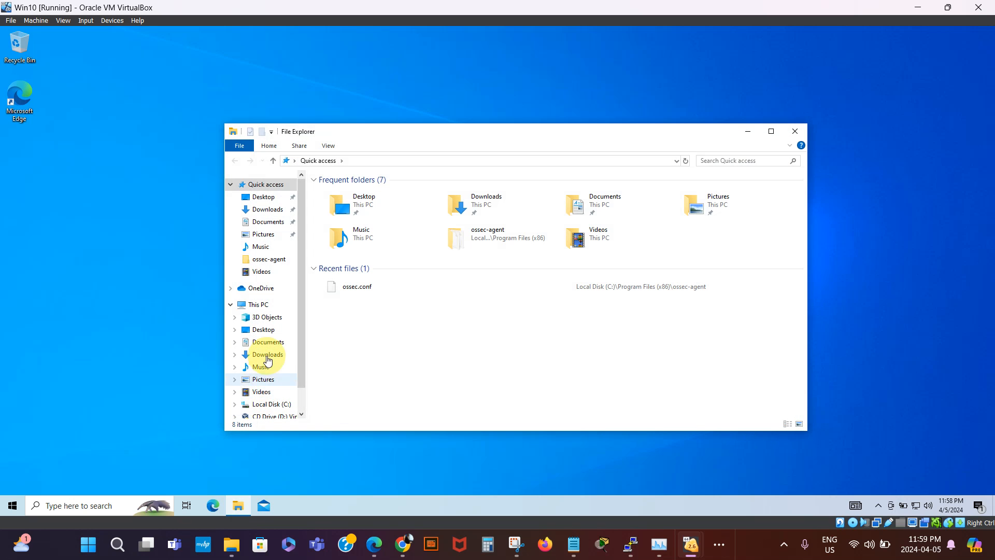
click(269, 405)
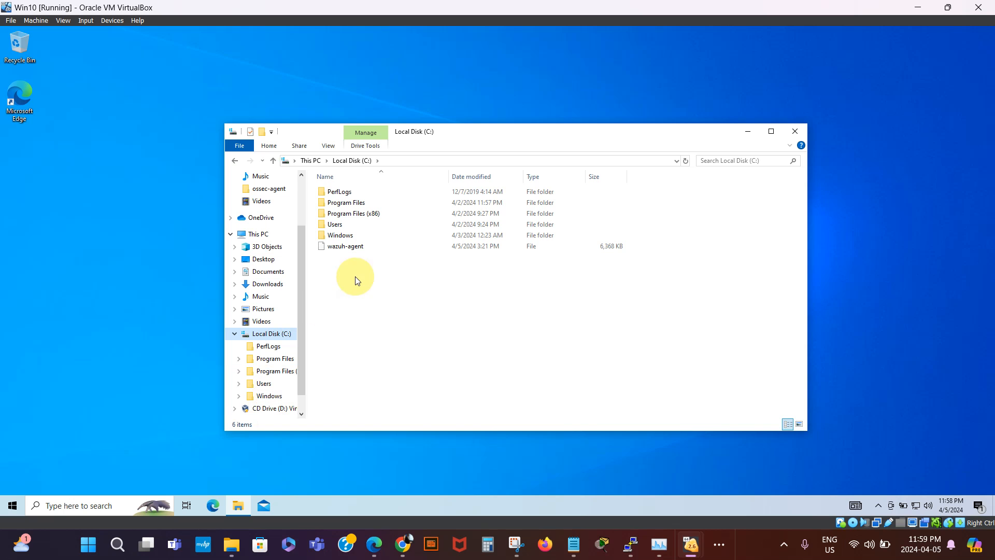
click(365, 214)
double_click(365, 214)
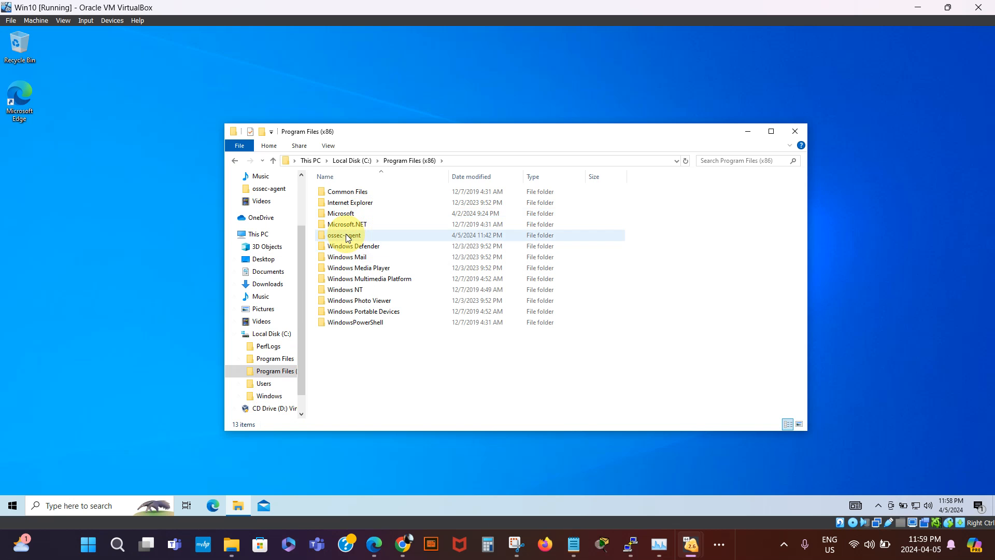
mouse_move(347, 239)
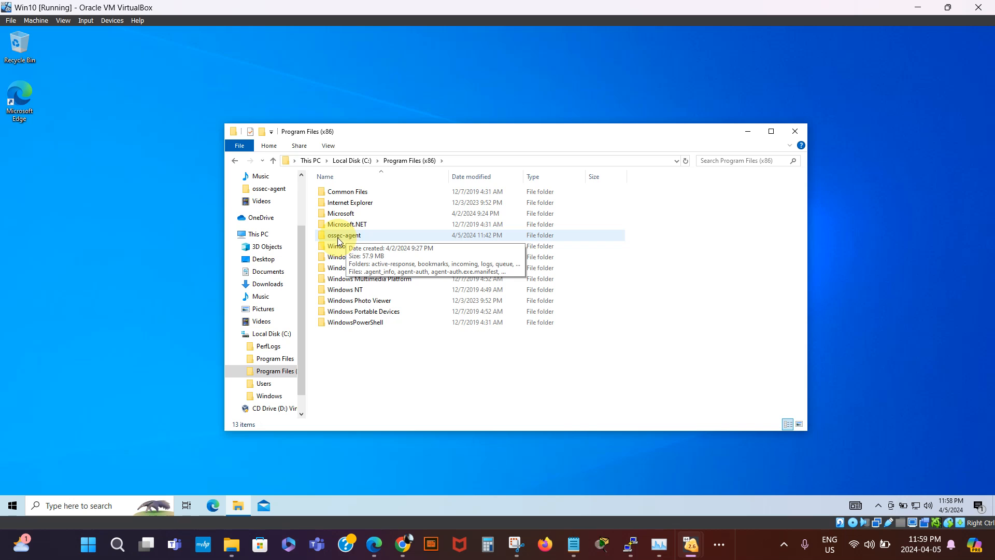
double_click(344, 239)
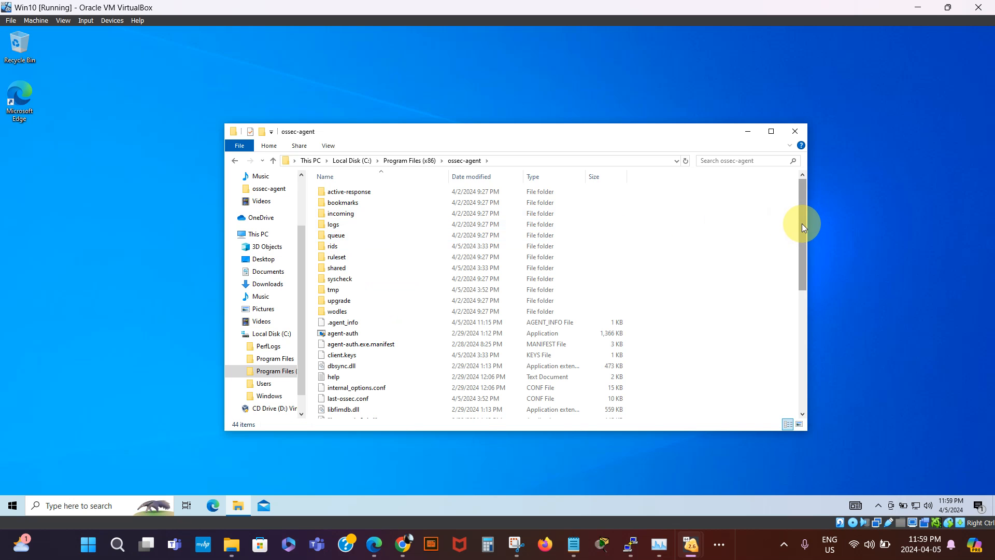
Step: Open ossec.conf in Notepad without making Notepad the default app for .conf files
drag(801, 223, 801, 359)
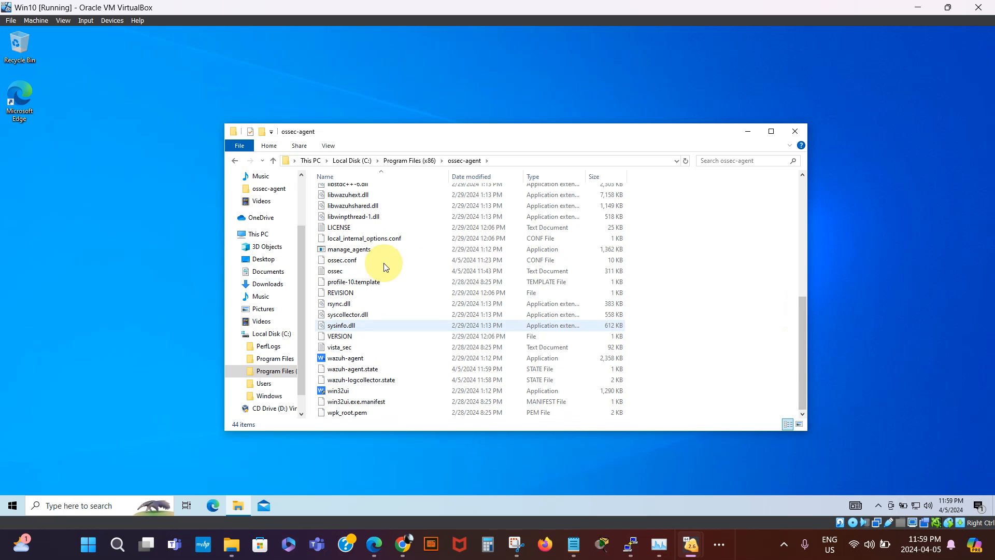
right_click(356, 264)
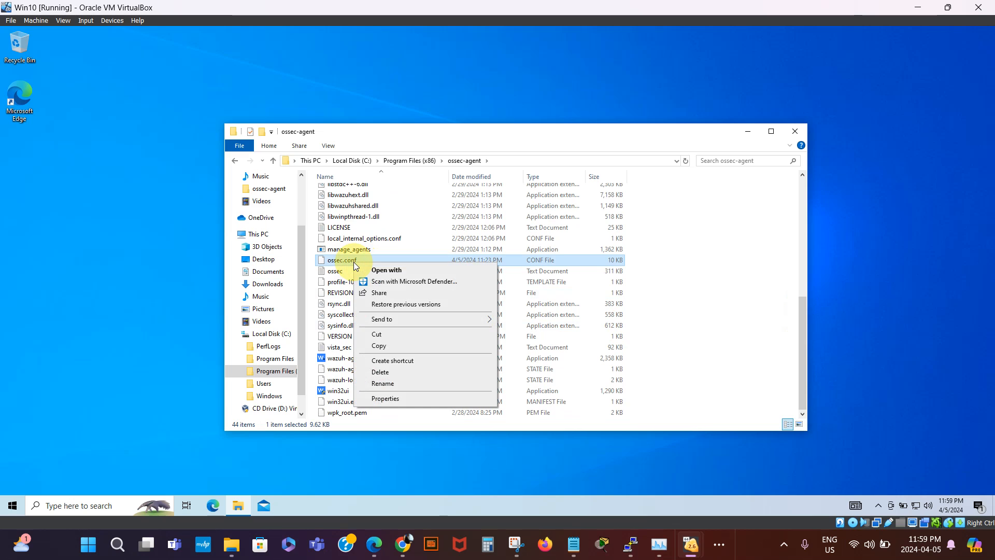
click(389, 273)
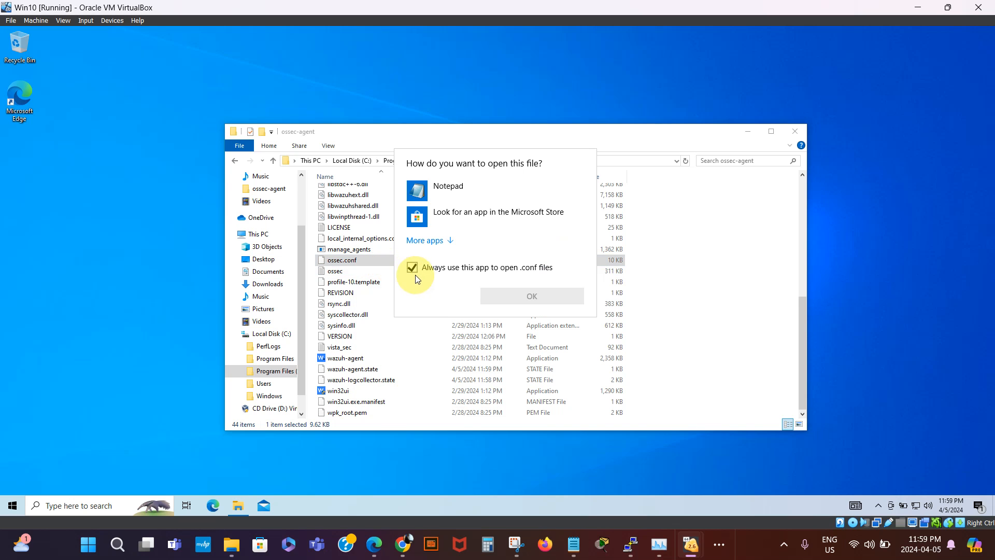
click(413, 270)
click(454, 189)
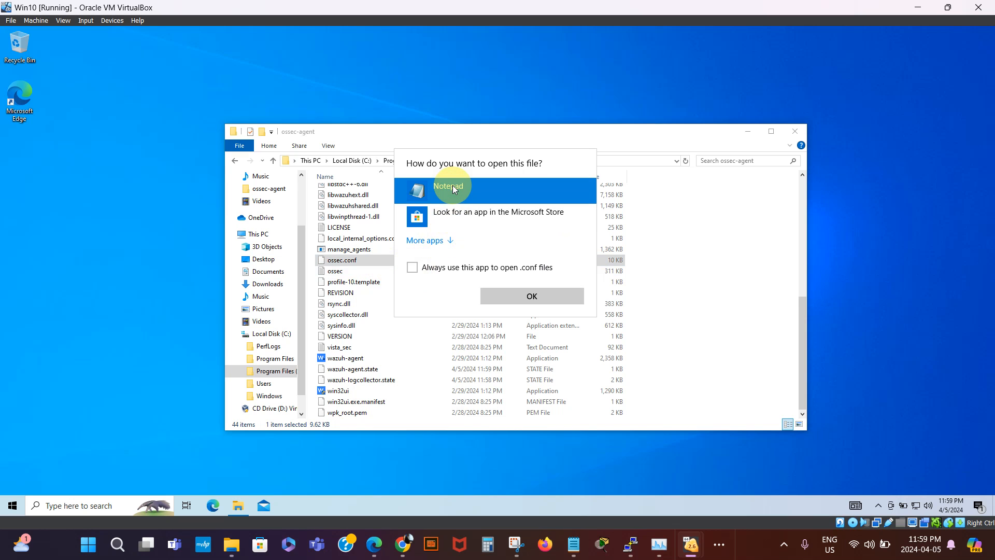
click(531, 296)
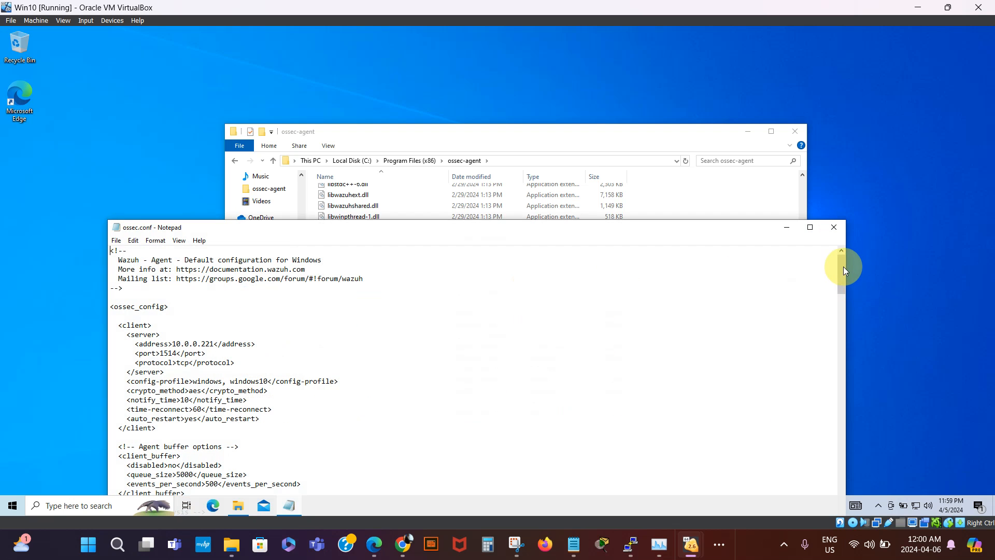
Step: In the file integrity monitoring section, begin a <directories realtime="yes" tag on the empty line below the 32-bit programs entries
drag(844, 266, 844, 342)
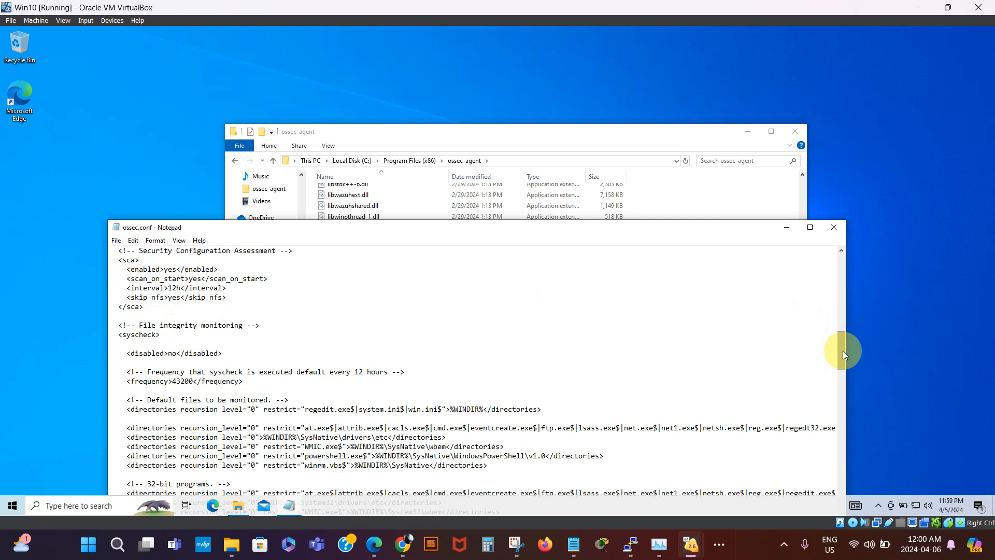
drag(843, 355, 843, 381)
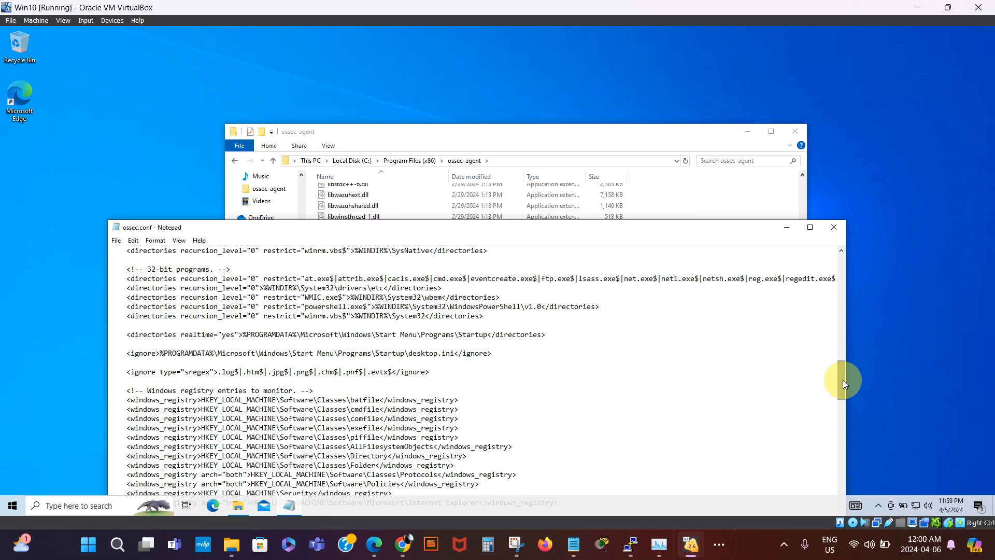
mouse_move(842, 381)
mouse_down()
mouse_move(842, 392)
mouse_move(843, 374)
mouse_up()
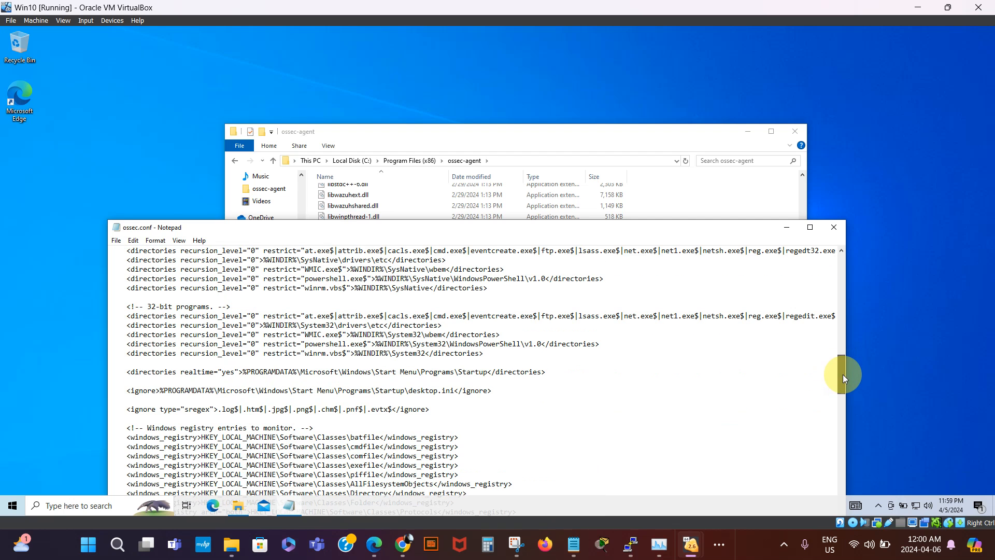
click(130, 361)
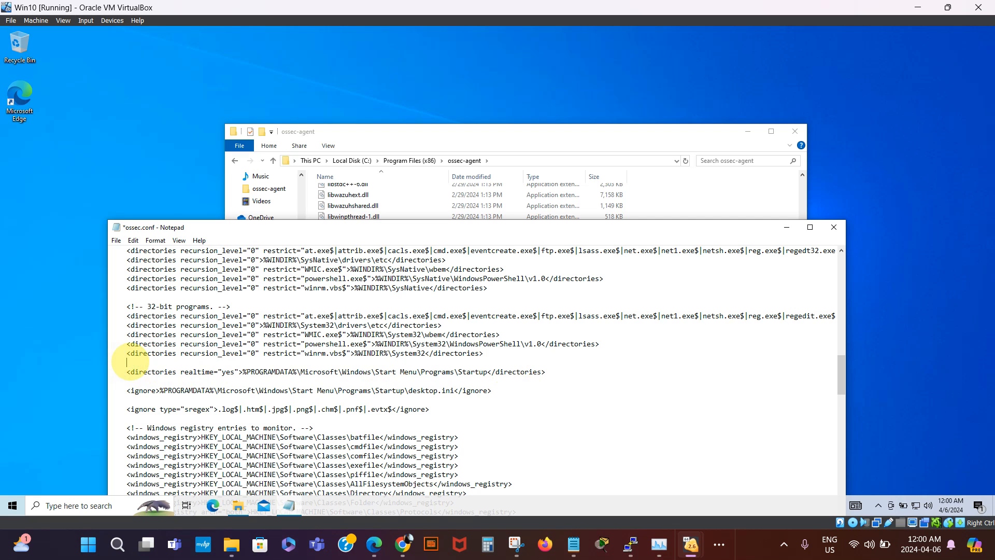
text(<)
text(directories)
text(realtime)
text(=")
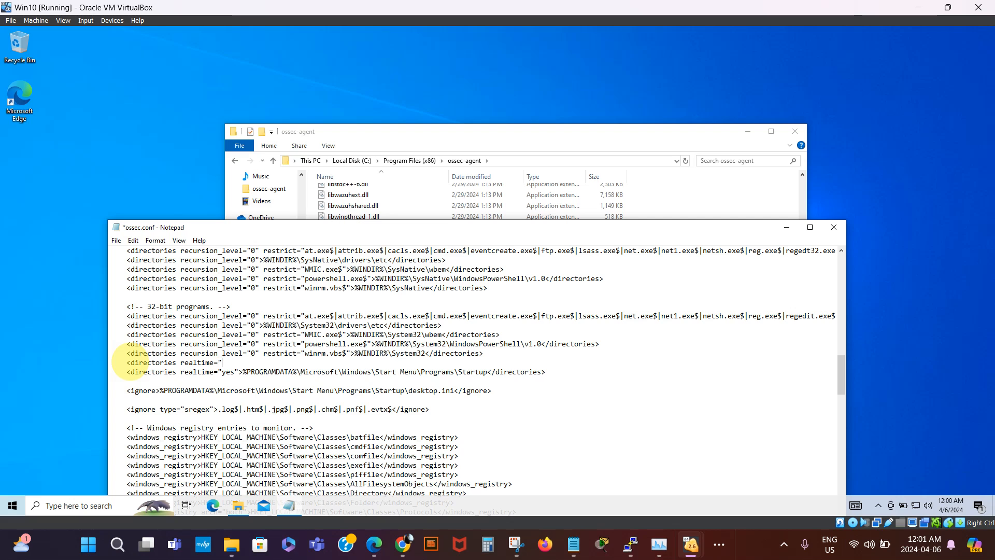
text(yes)
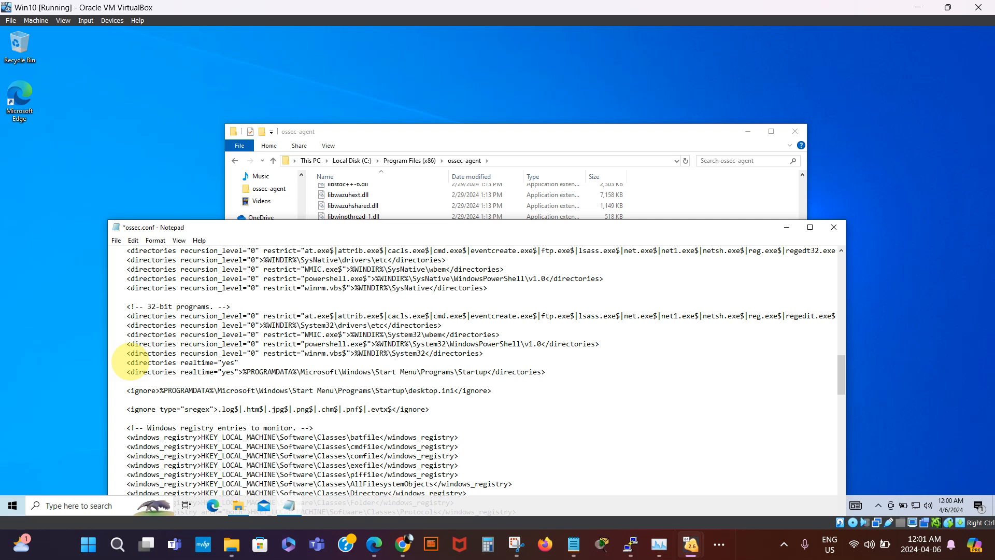
Step: Add the attributes report_changes="yes" and check_all="yes" to the new directories tag and close its opening bracket
text(" report)
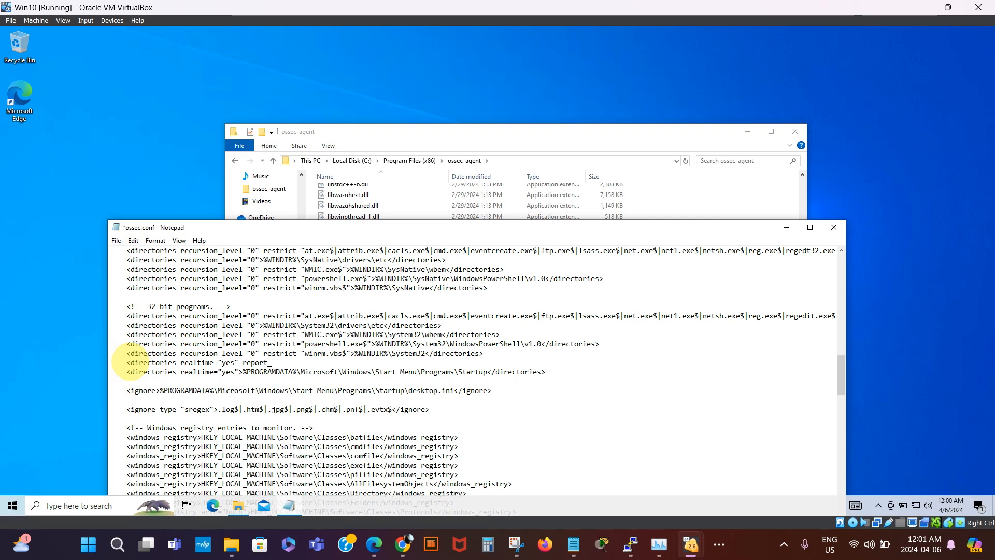
text(_changes)
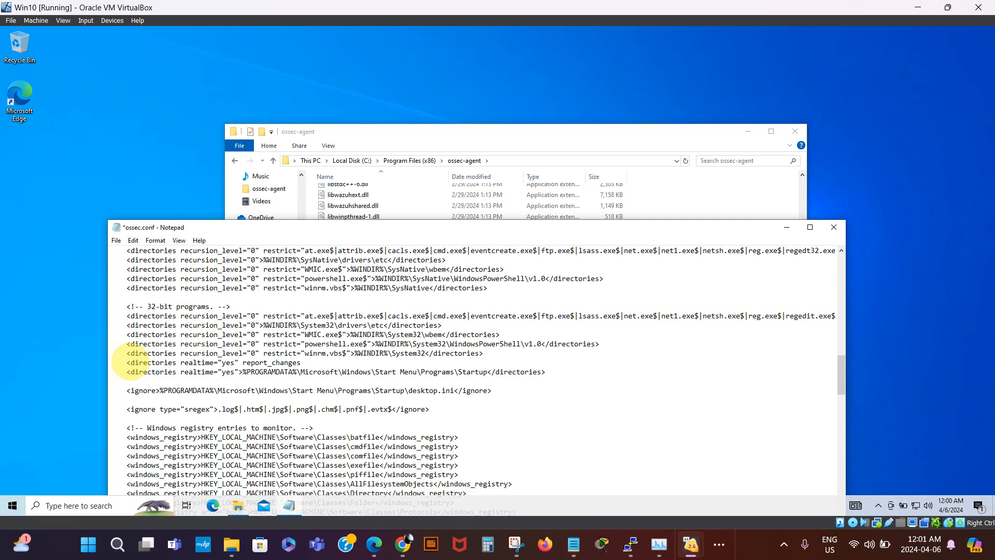
text(=)
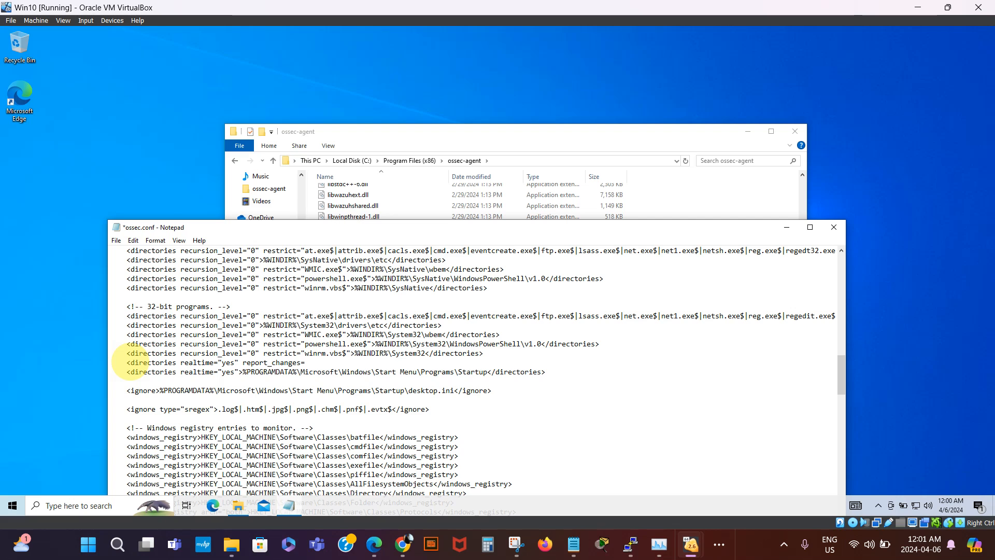
text(")
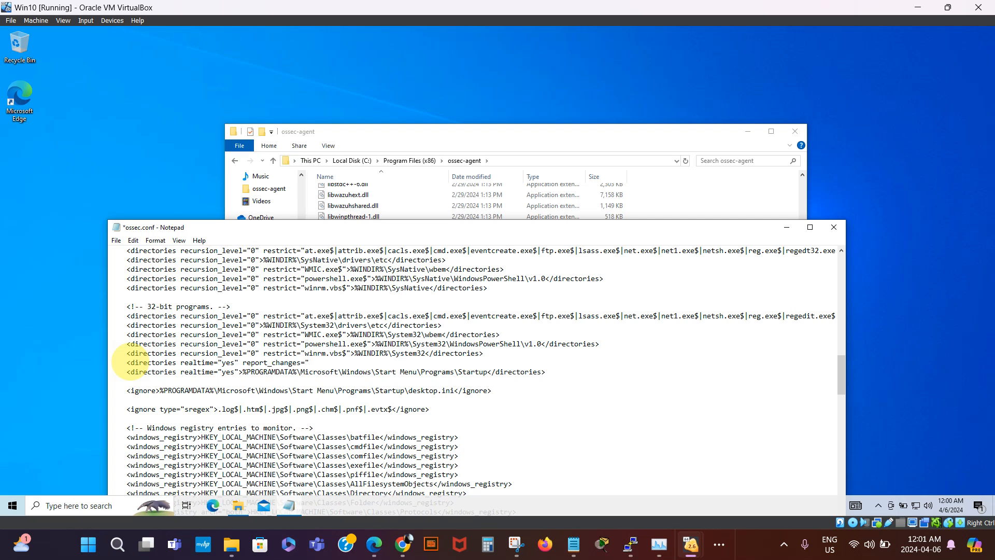
text(yes)
text(check)
text(_all=)
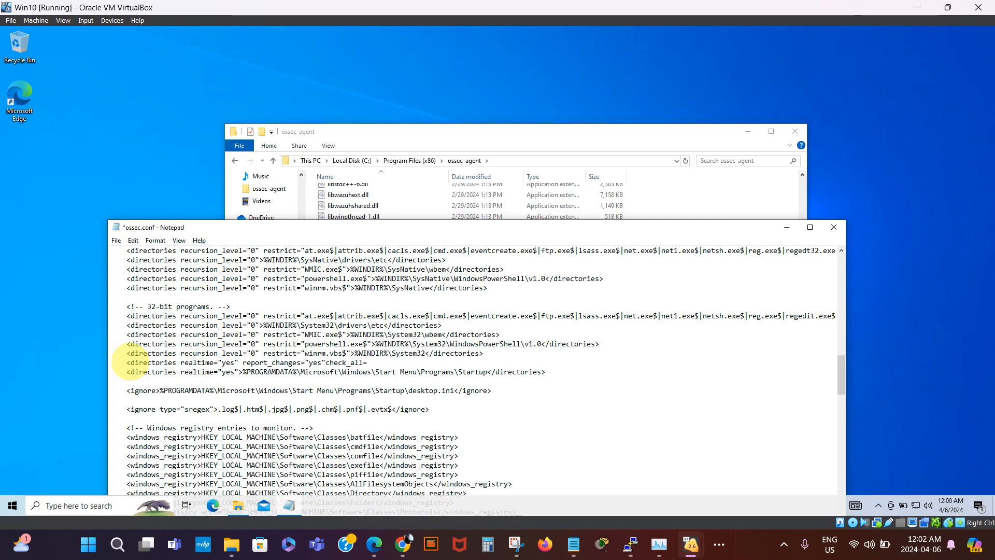
text(")
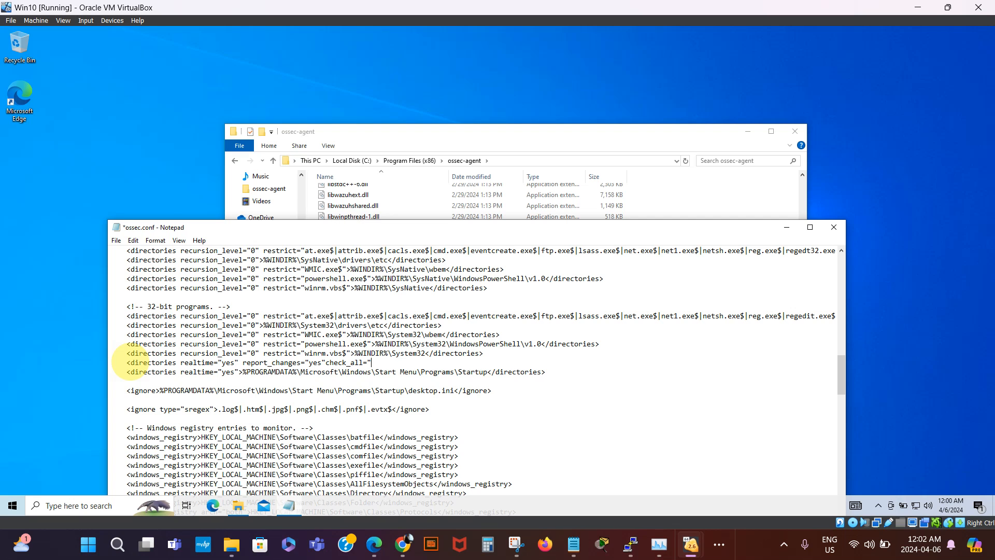
text(yes")
text(>)
Step: Enter the start of the monitored path, c:\users\, after the new directories tag
text(c:)
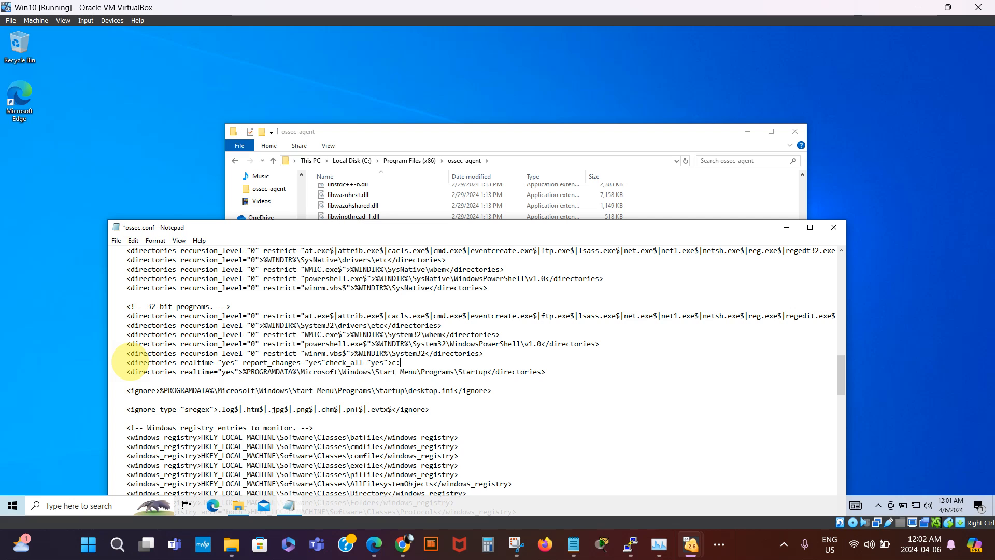
text(\)
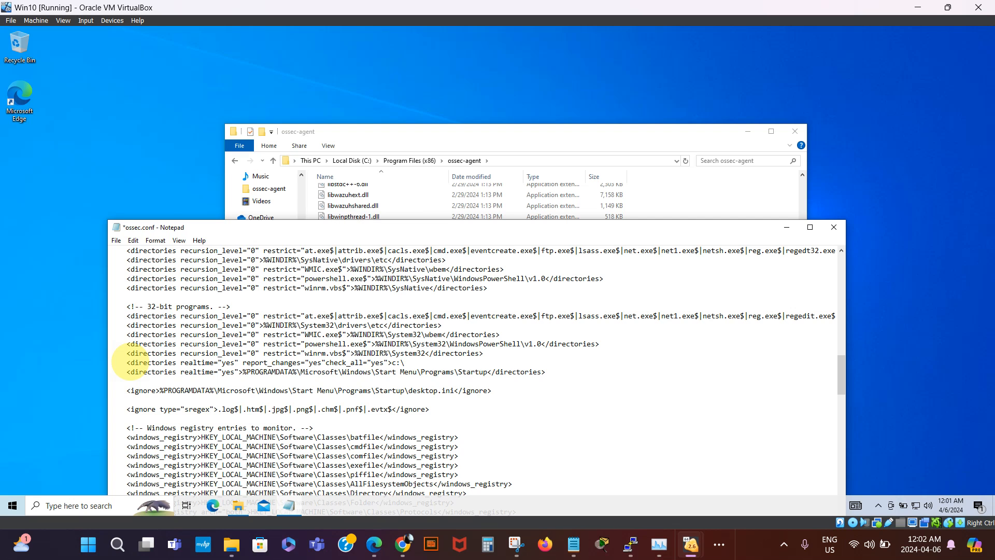
text(users)
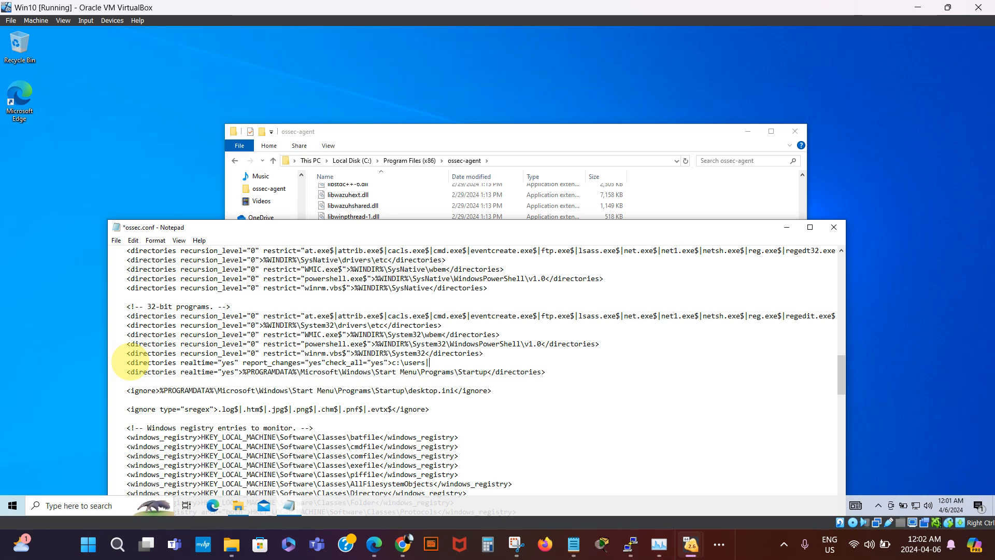
text(\)
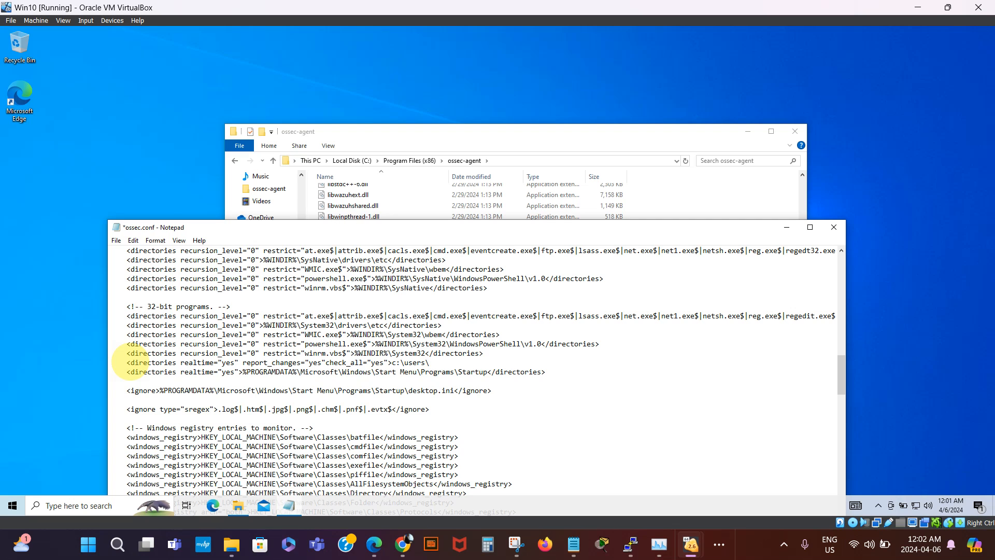
Step: Open Command Prompt and run whoami to look up the current Windows account name
click(56, 506)
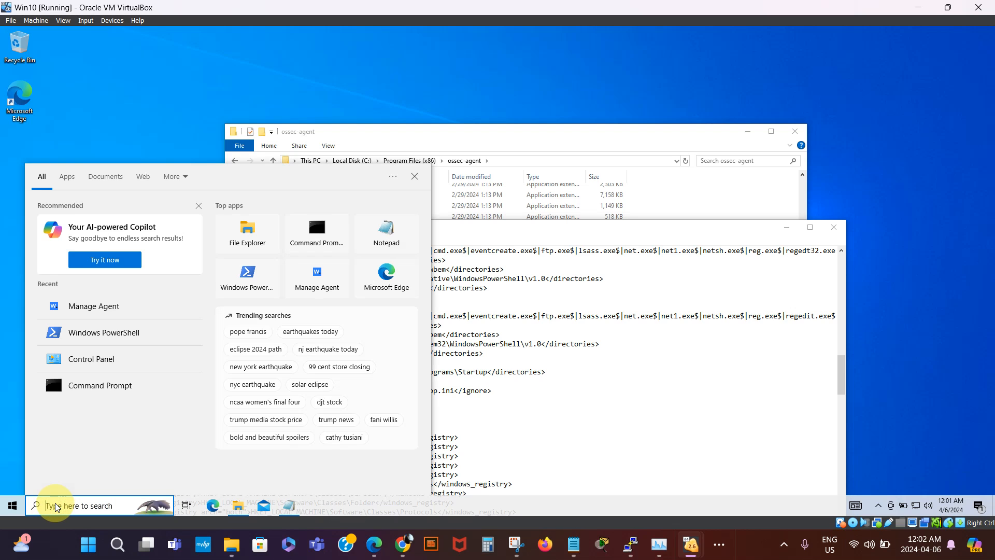
text(cmd)
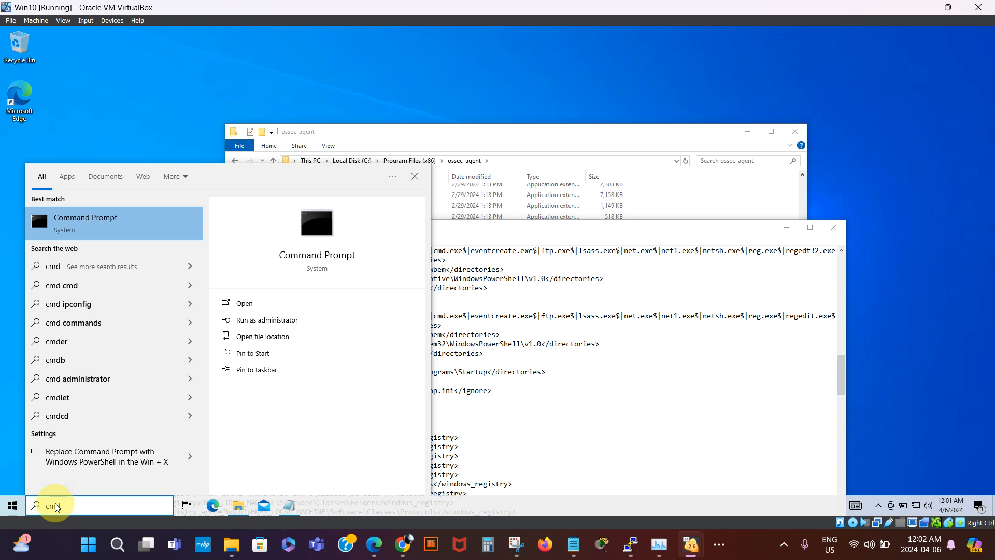
key(Return)
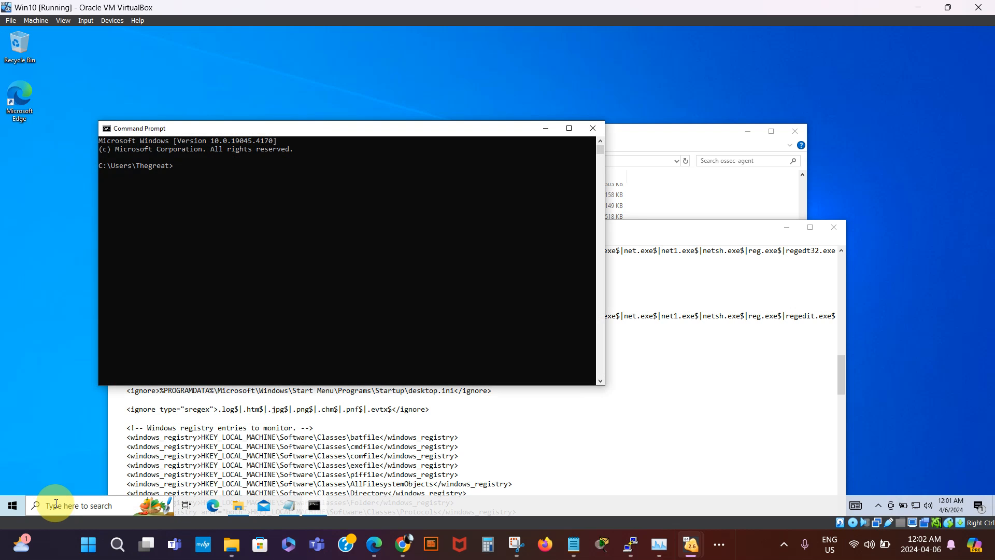
text(whoami)
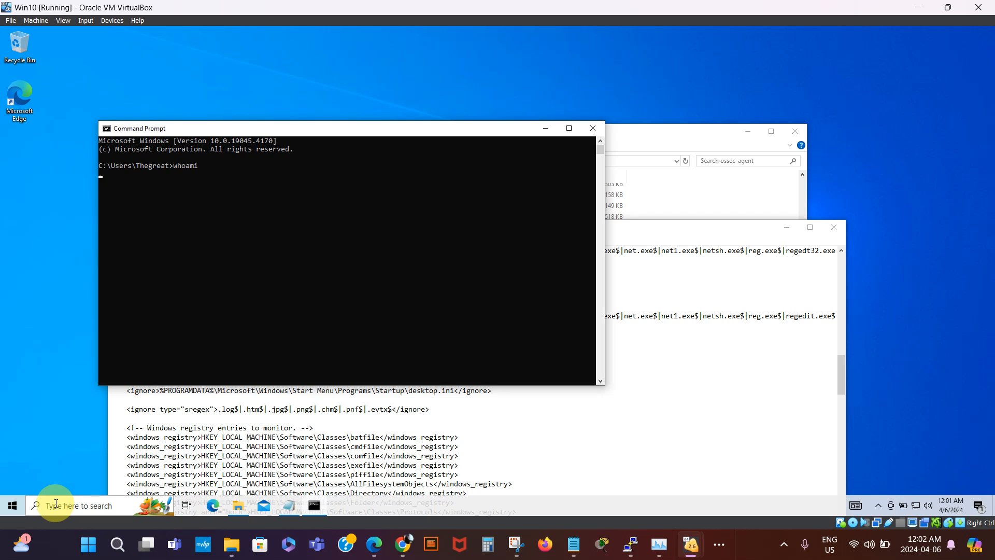
Step: Complete the monitored path in ossec.conf with the account name reported by whoami and \Desktop, and end the entry with </directories>
key(Return)
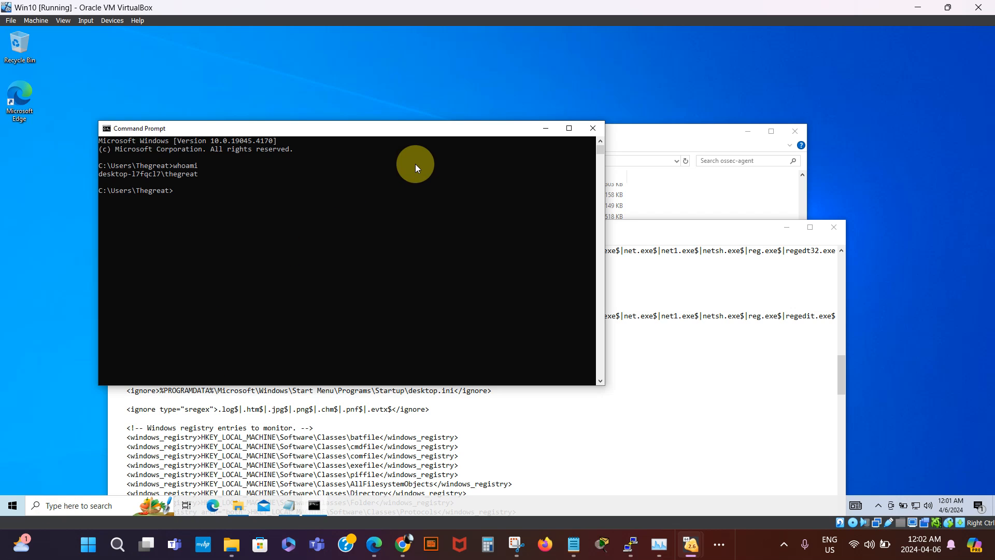
click(545, 127)
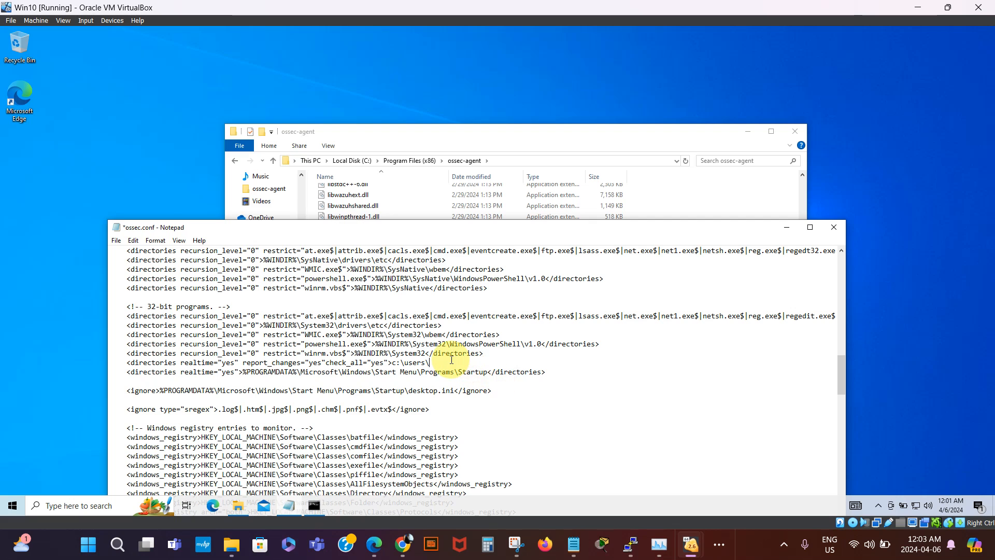
text(thegreat)
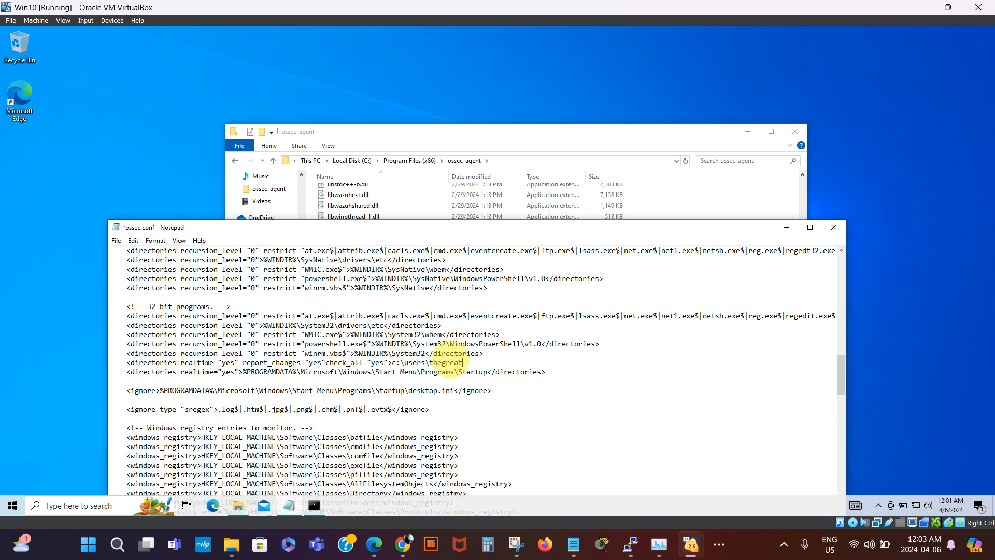
text(\des)
key(BackSpace)
key(BackSpace)
key(BackSpace)
text(Desk)
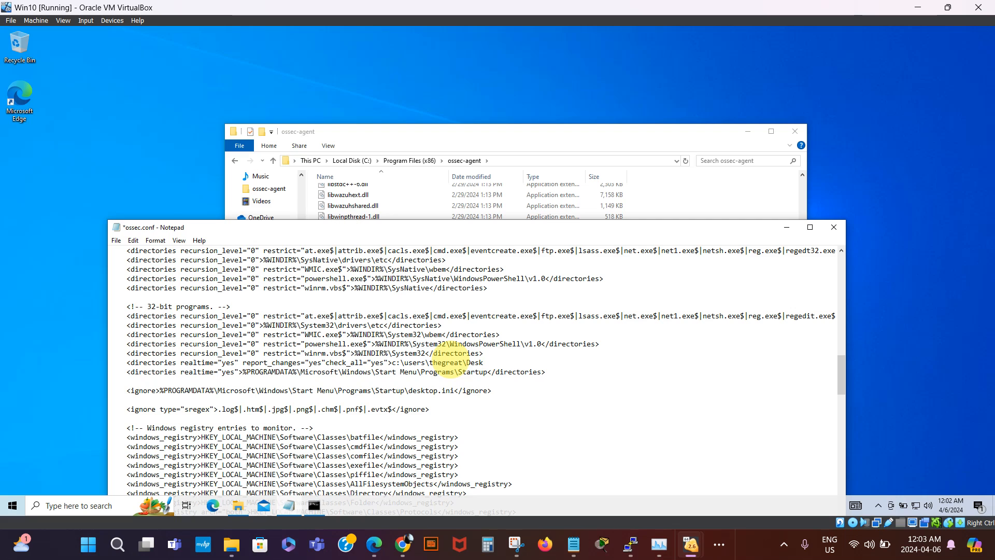
text(top)
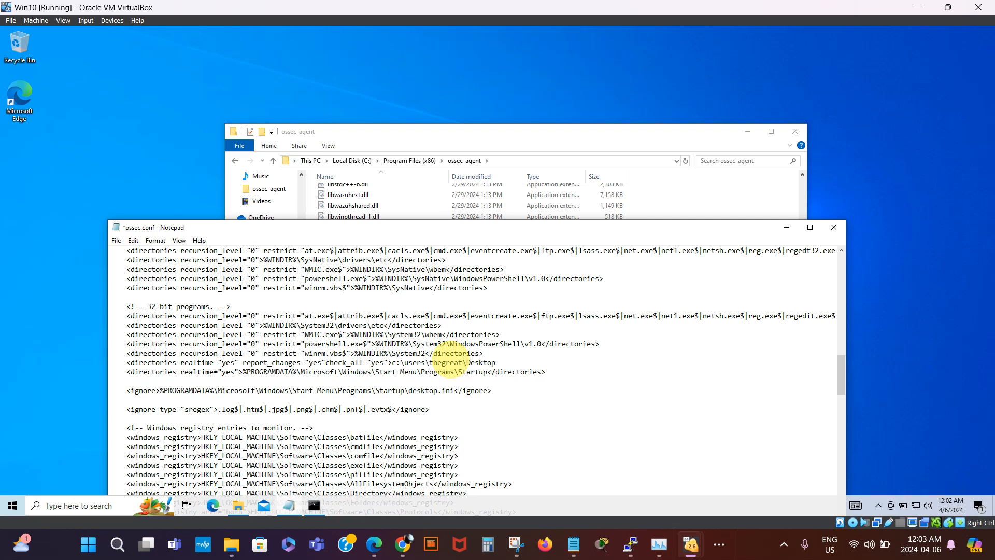
text(</directories>)
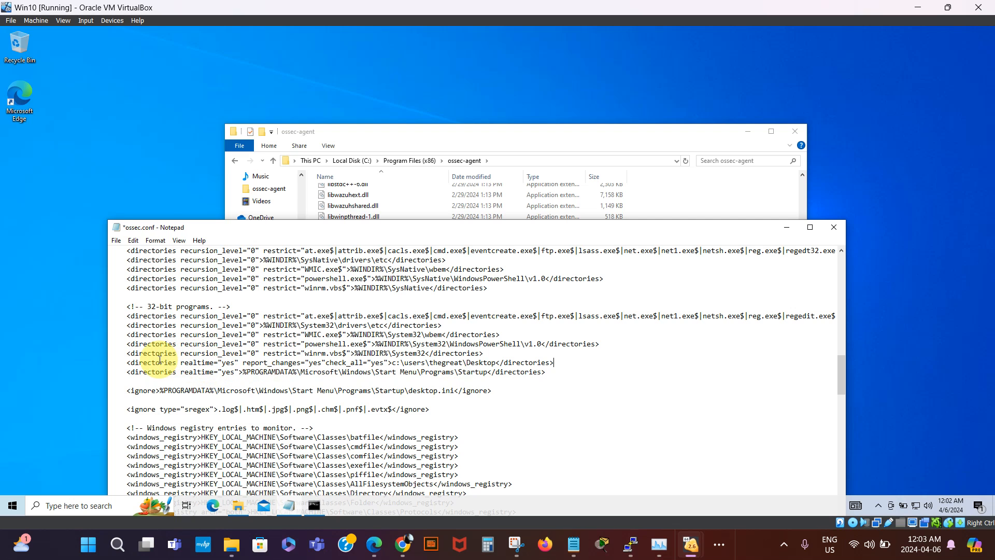
Step: Switch to the host's Notepad notes and compare the File Integrity Monitoring directories lines with the new ossec.conf entry
click(573, 544)
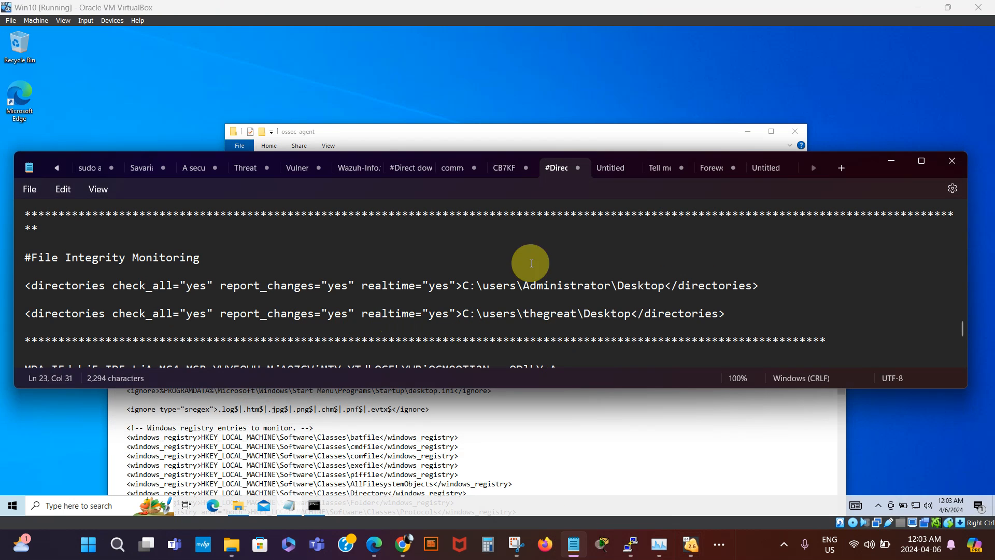
drag(863, 163, 860, 103)
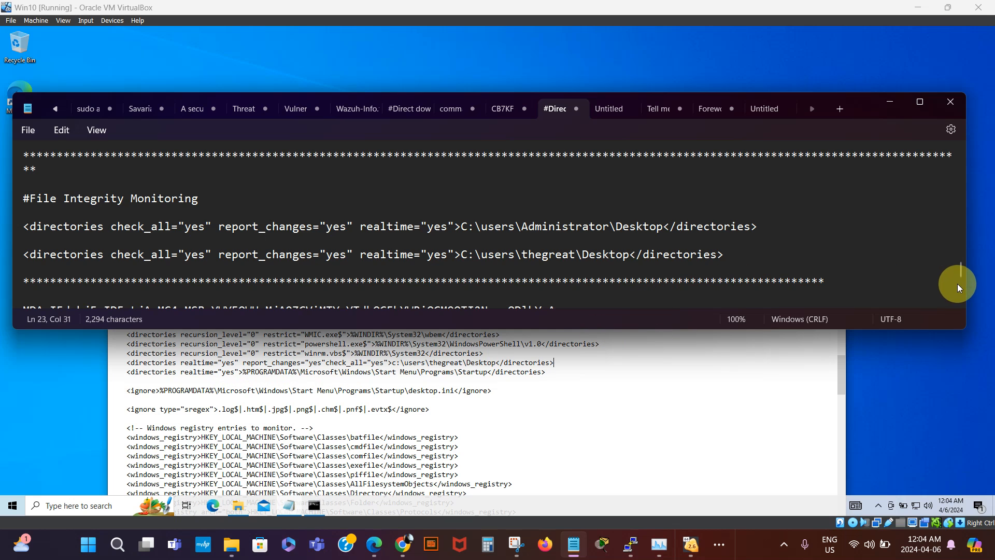
drag(960, 270, 961, 269)
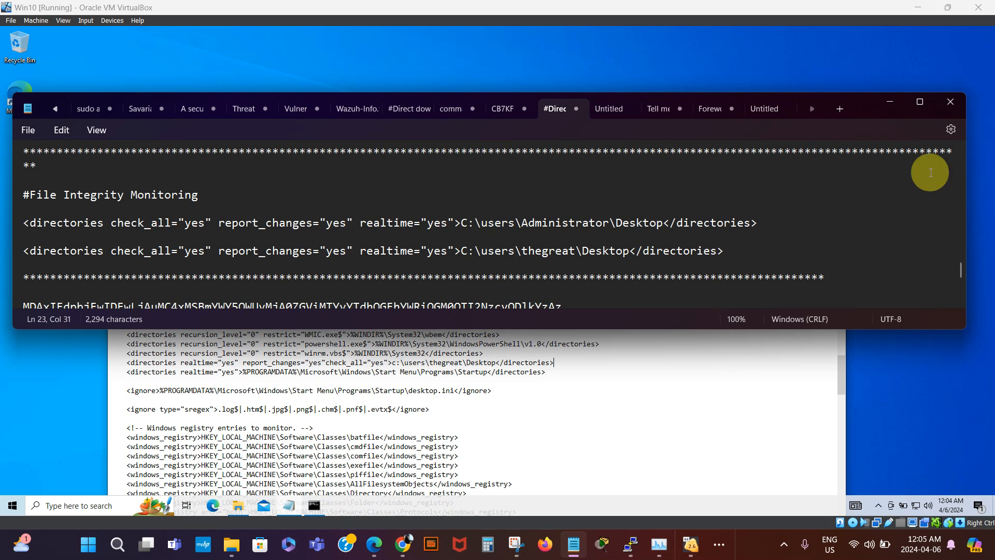
click(889, 104)
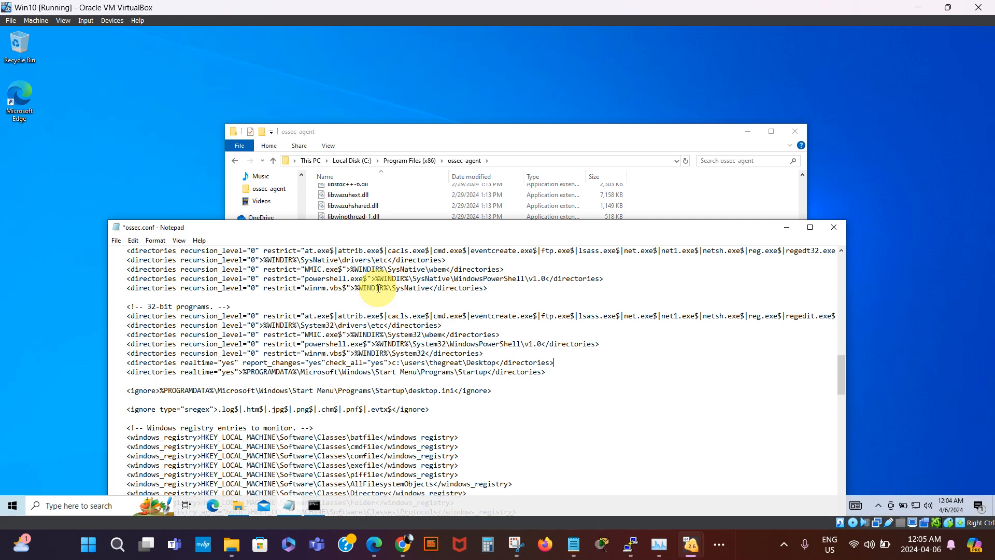
Step: Save ossec.conf, and close the file and the ossec-agent folder window
click(116, 241)
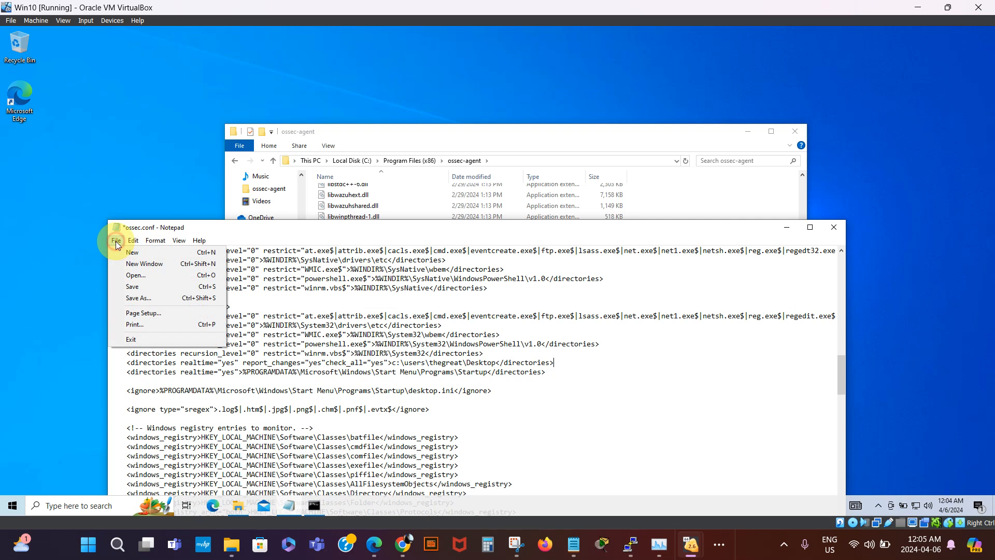
click(131, 288)
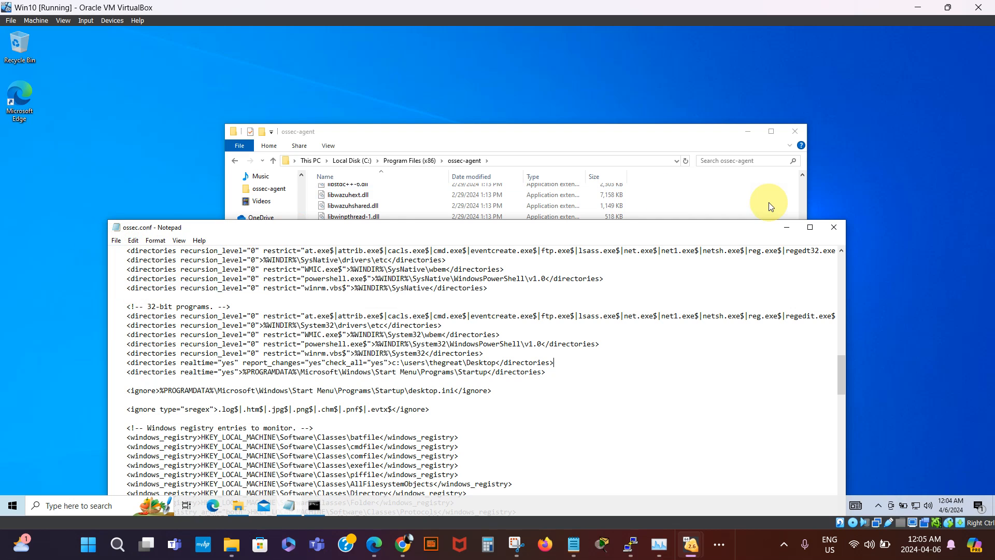
click(834, 228)
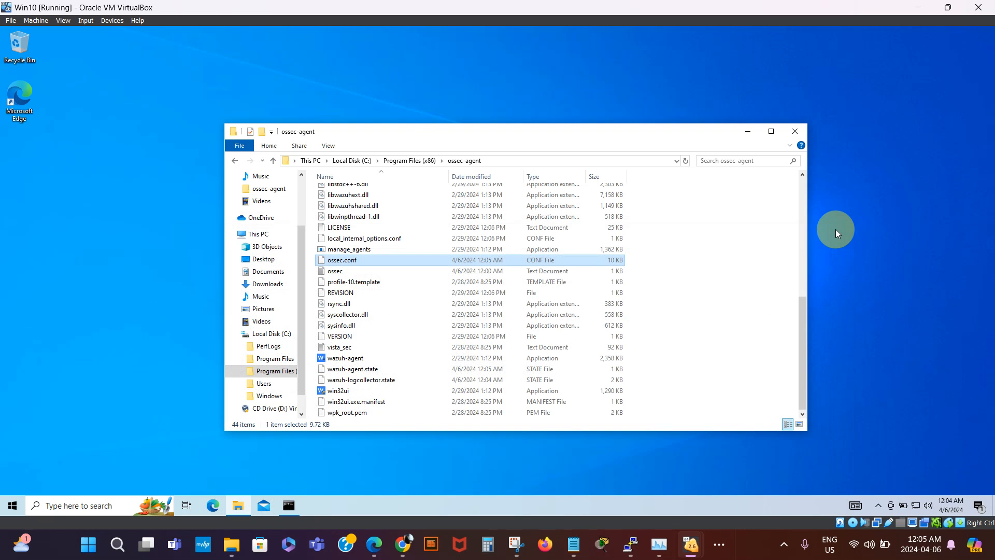
click(797, 131)
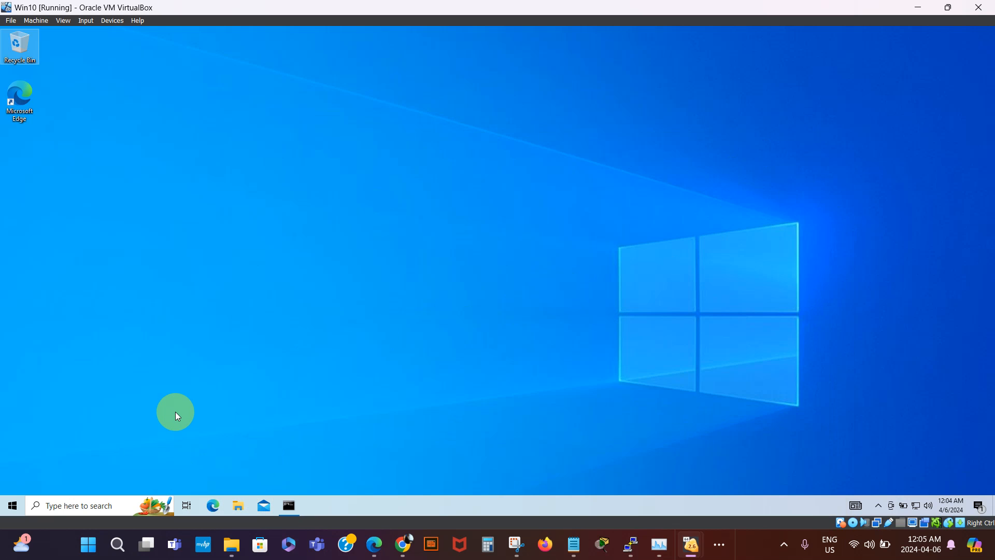
Step: Open Windows PowerShell as administrator and run restart-service -name wazuh
click(52, 506)
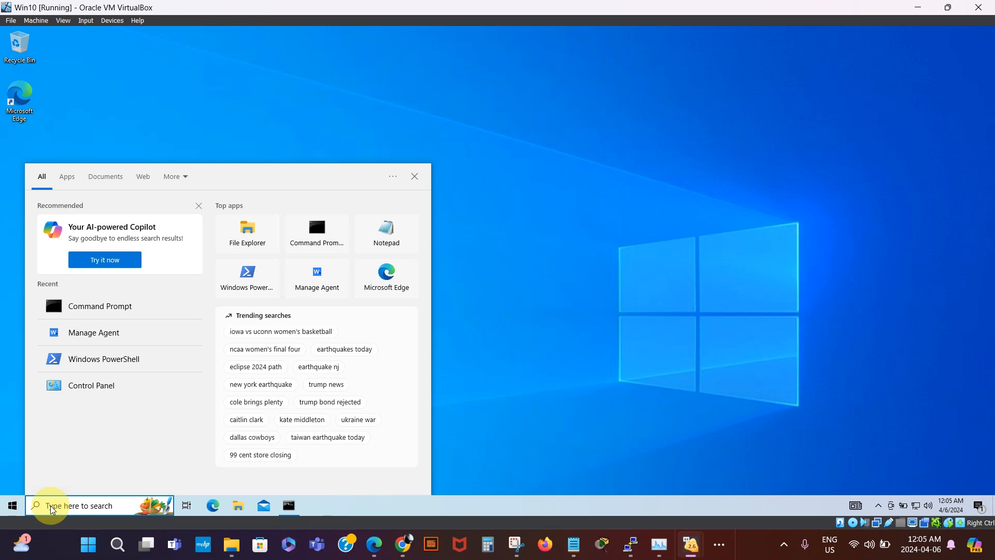
text(power)
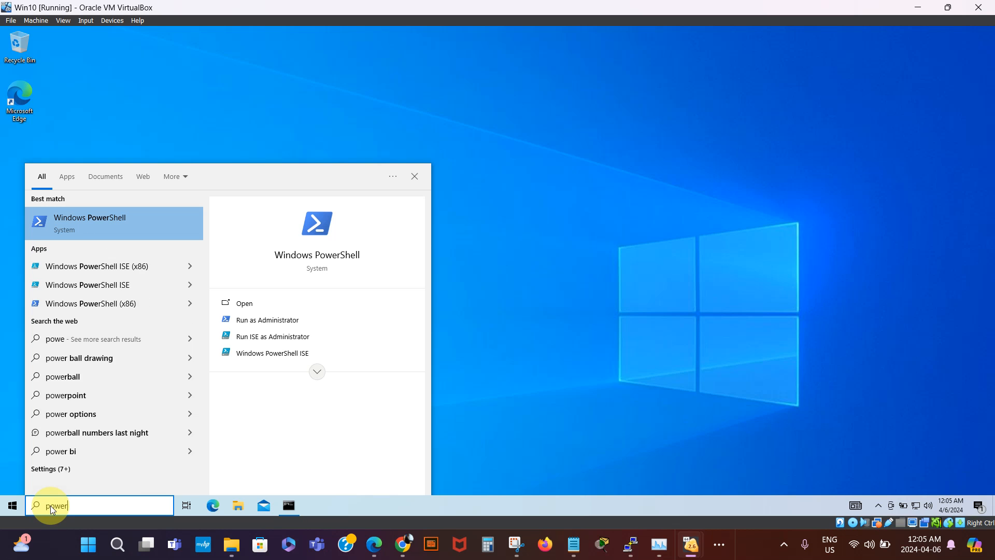
click(275, 320)
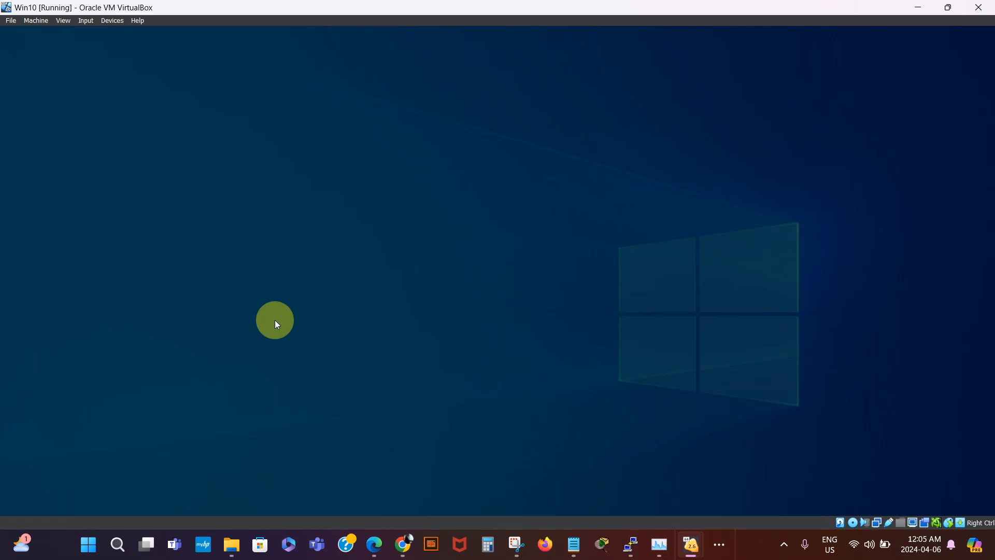
click(449, 337)
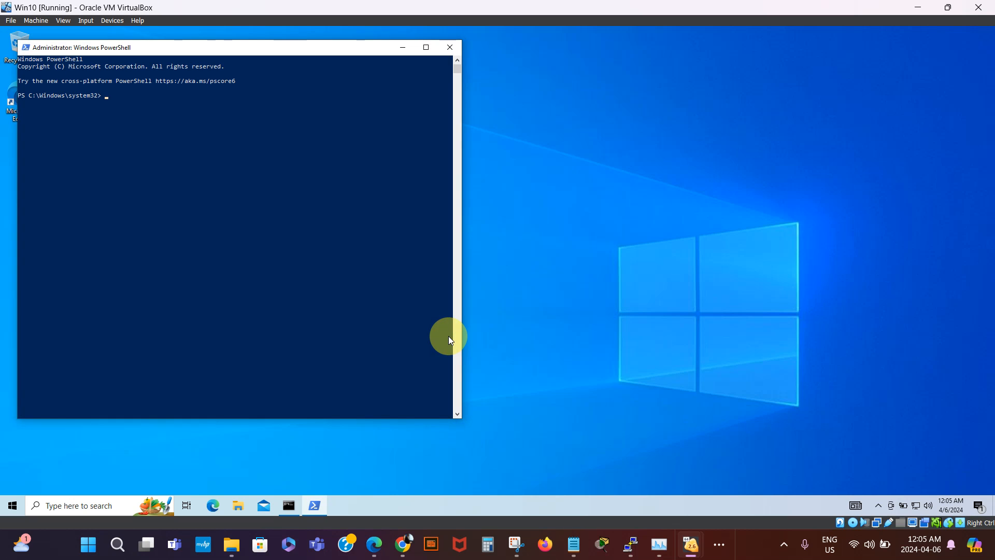
text(re)
text(start-service -name wazuh)
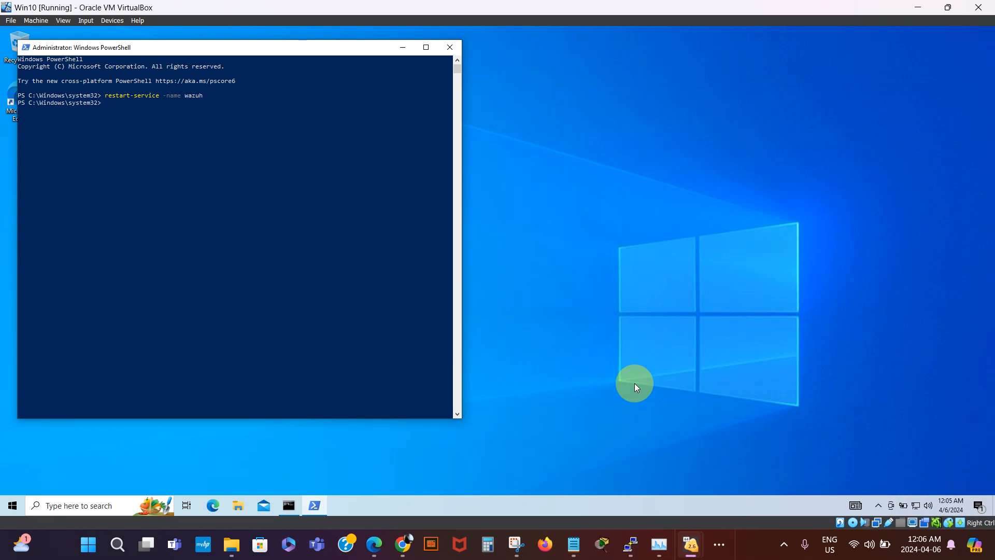
Step: Find WazuhSvc among the services in Task Manager and try to start it
right_click(770, 502)
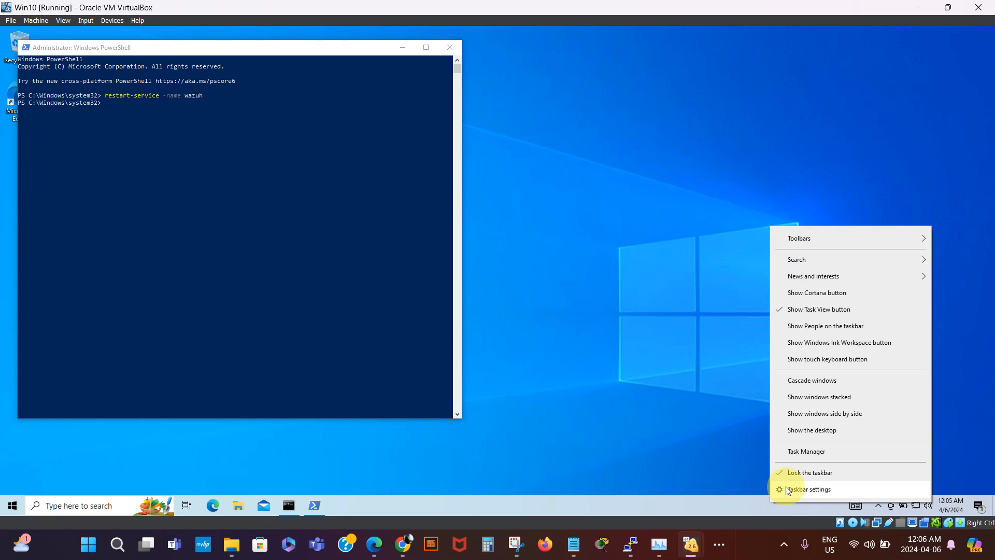
click(809, 452)
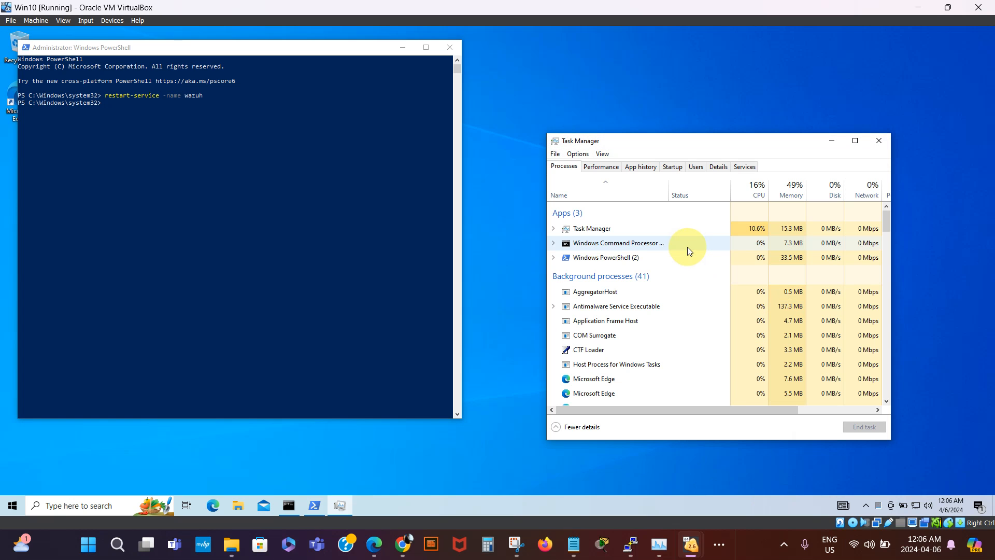
click(746, 168)
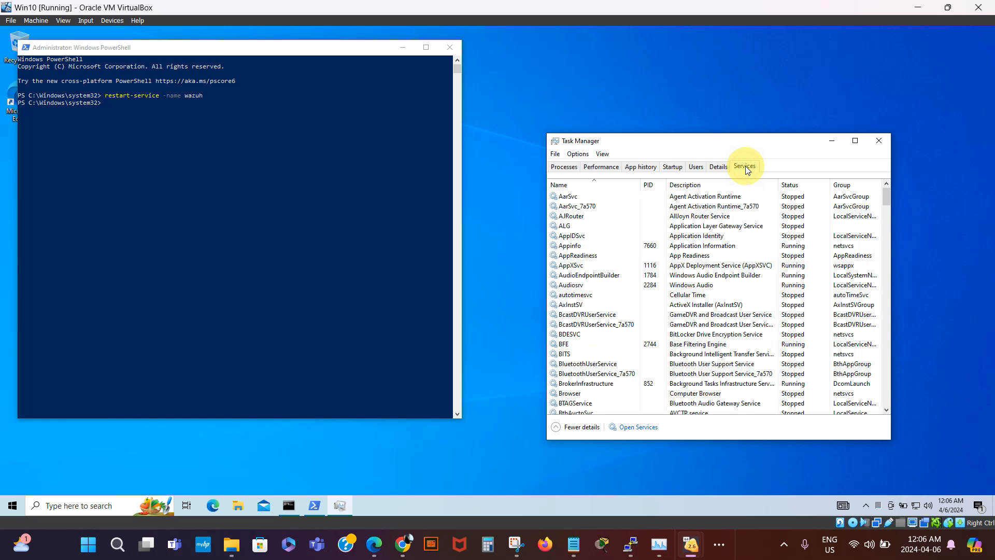
key(w)
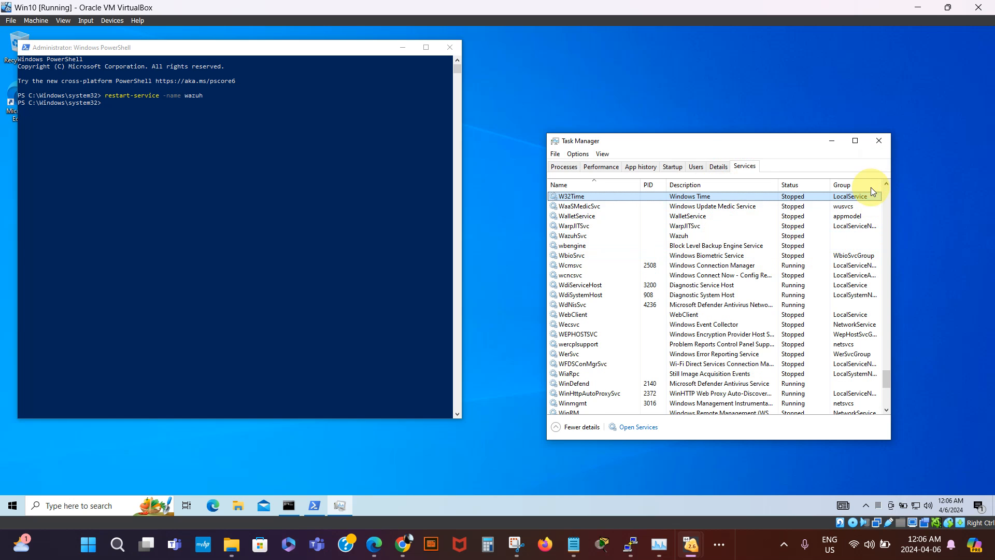
click(596, 235)
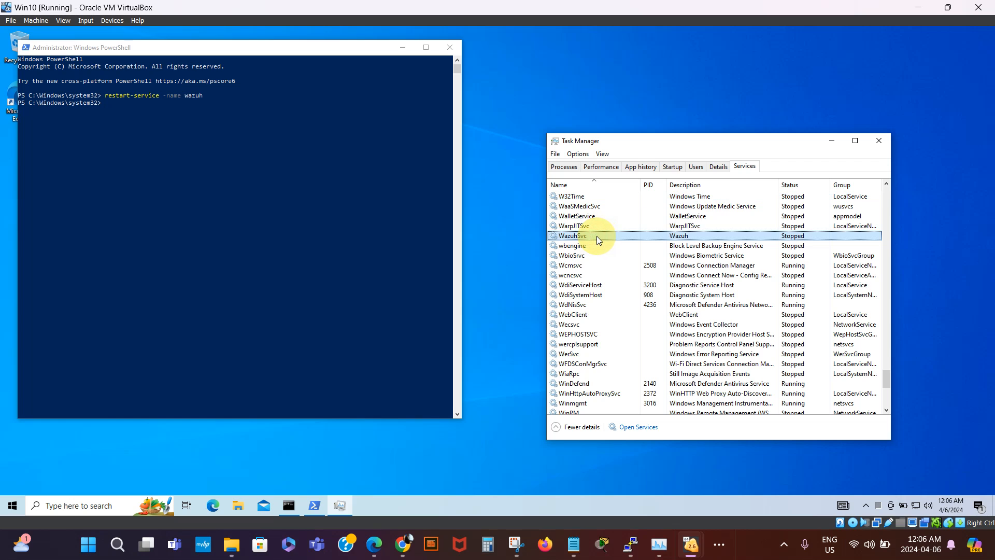
right_click(785, 238)
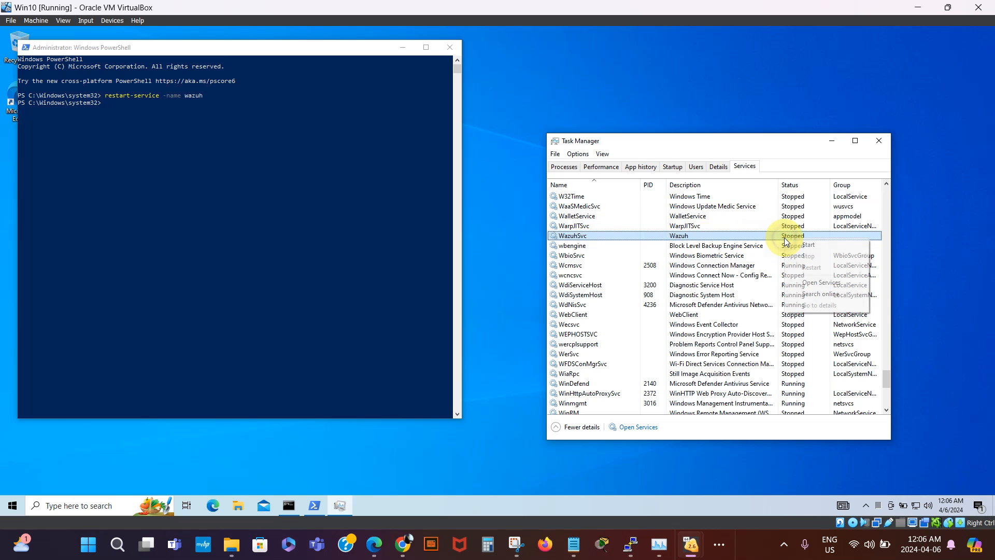
click(813, 246)
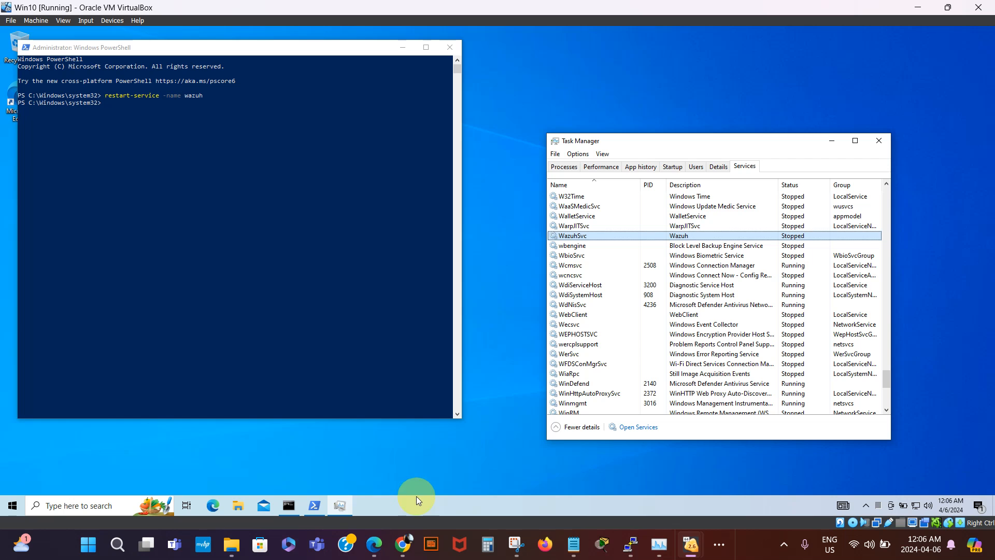
Step: Open the C:\Program Files (x86)\ossec-agent folder in File Explorer and locate ossec.conf
click(238, 506)
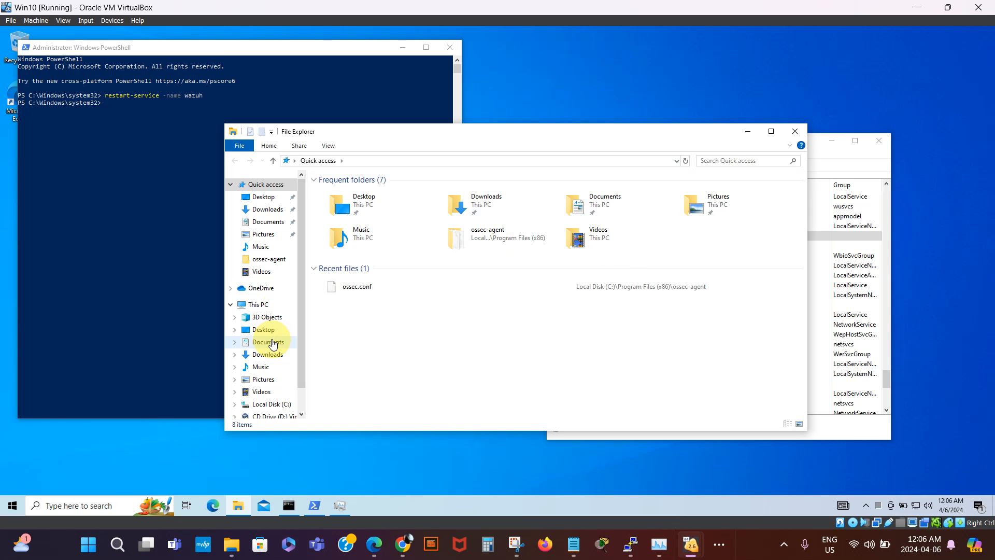
click(275, 408)
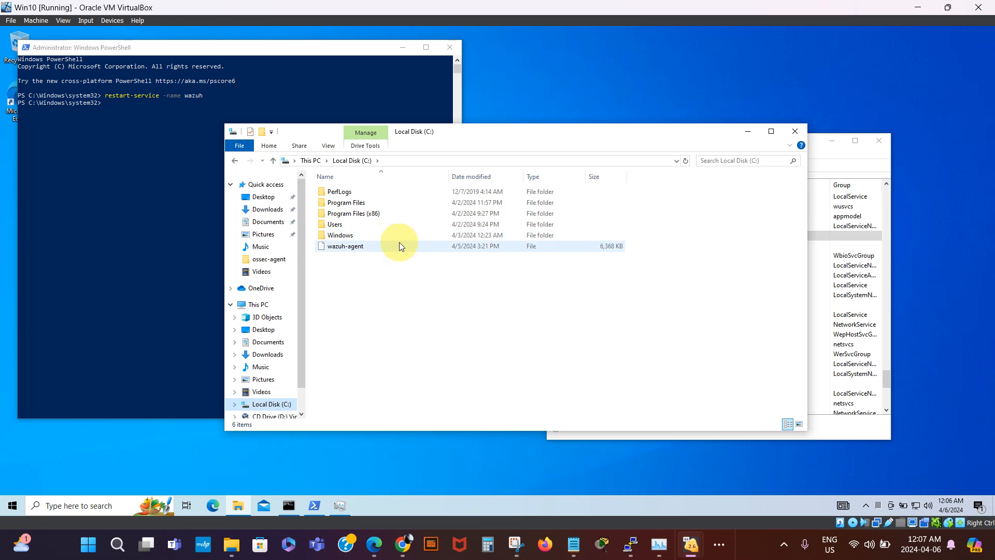
click(381, 214)
double_click(380, 215)
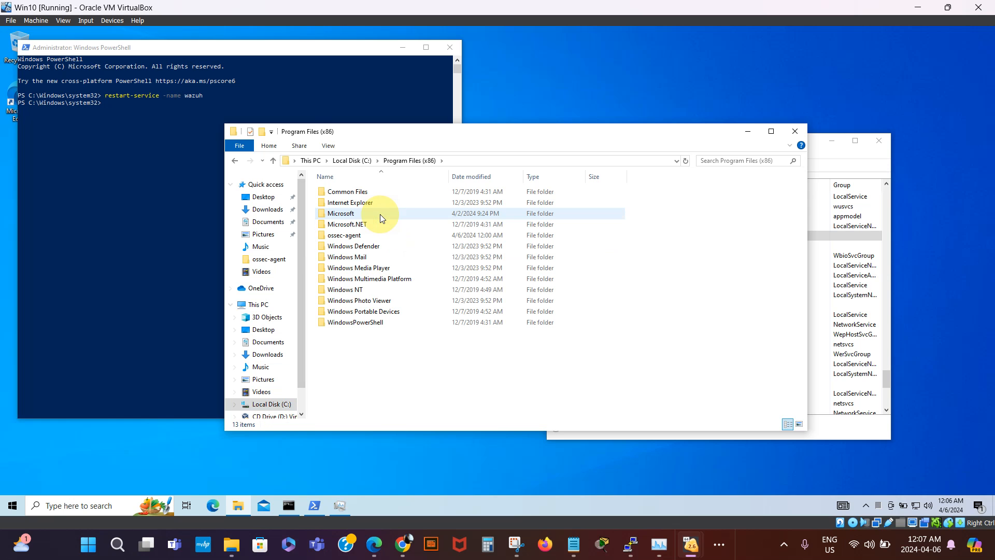
double_click(355, 236)
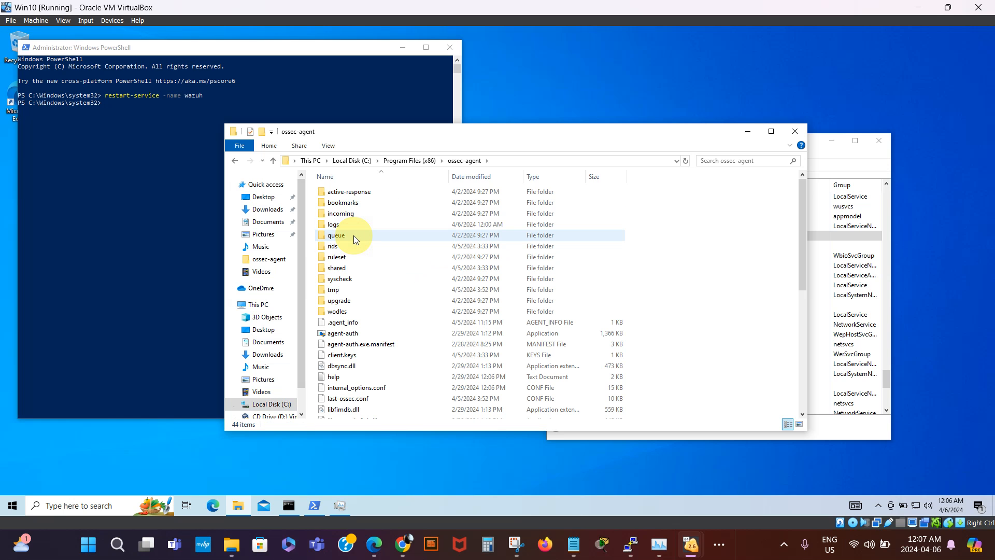
click(804, 206)
drag(804, 206, 814, 325)
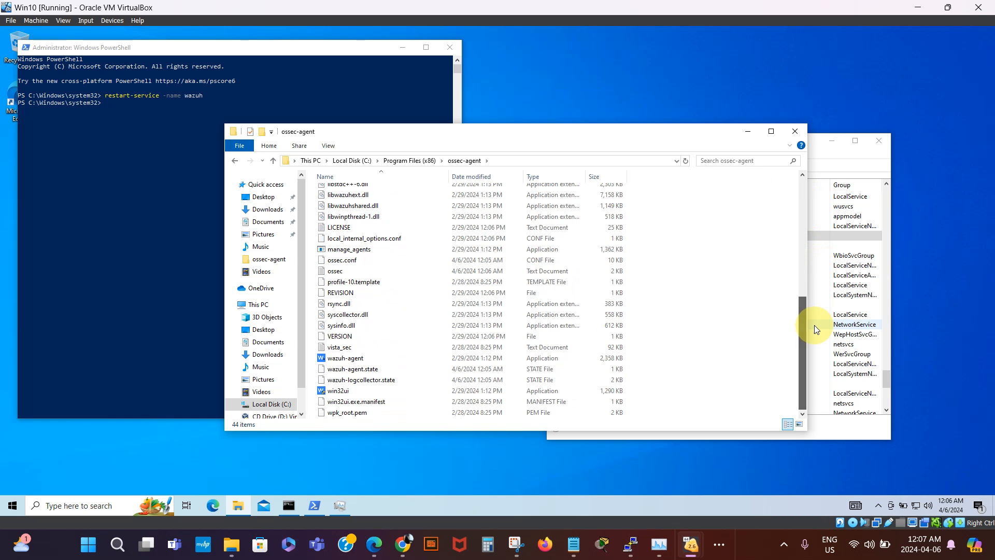
Step: Open ossec.conf in Notepad without making it the default app for .conf files
click(366, 261)
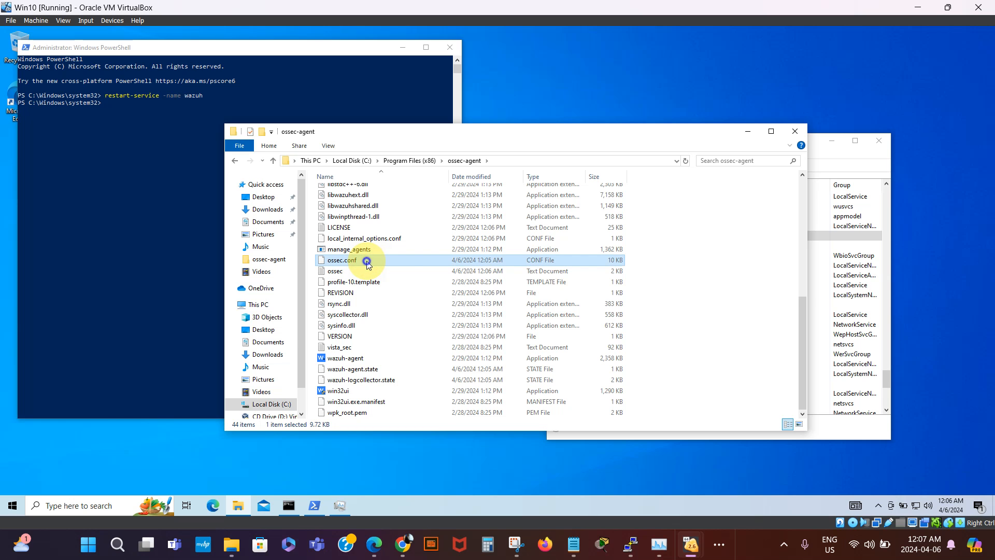
right_click(366, 261)
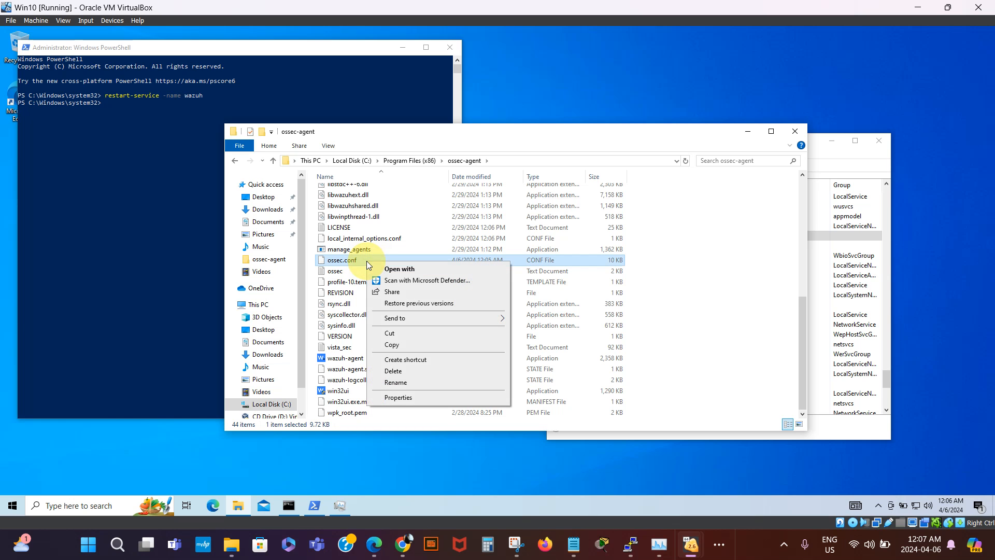
click(392, 269)
click(413, 267)
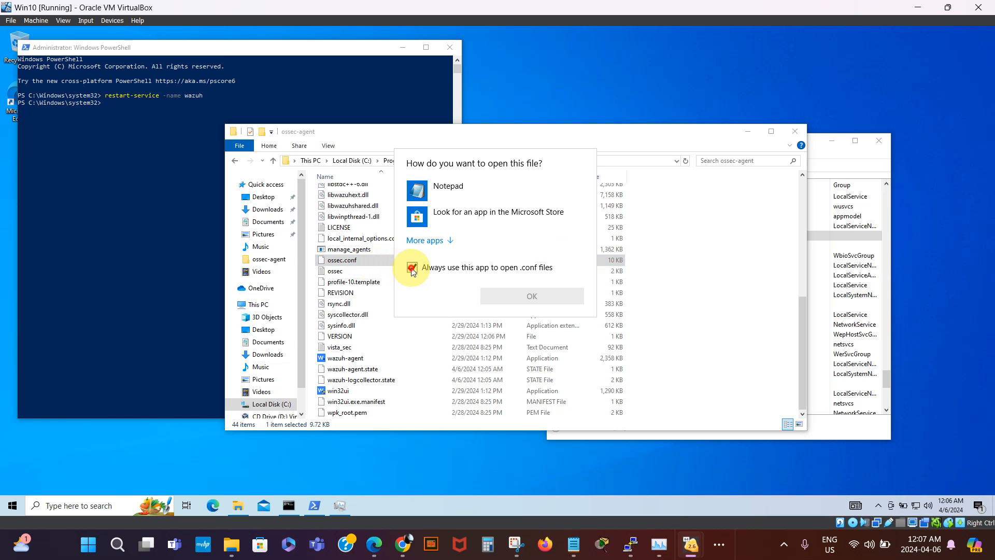
click(449, 188)
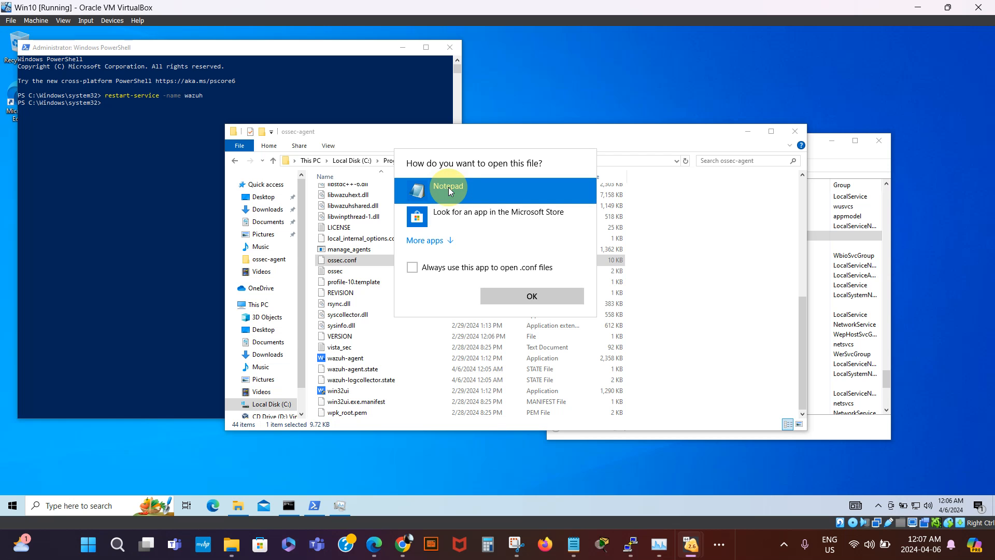
click(532, 299)
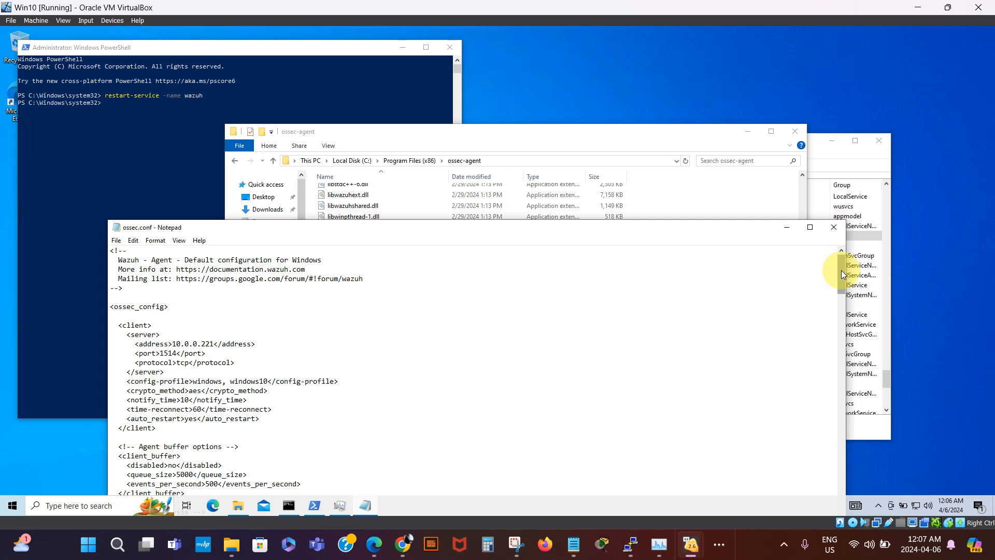
Step: Delete the existing directories entry for the user's Desktop under the 32-bit programs section of ossec.conf
drag(841, 275, 842, 370)
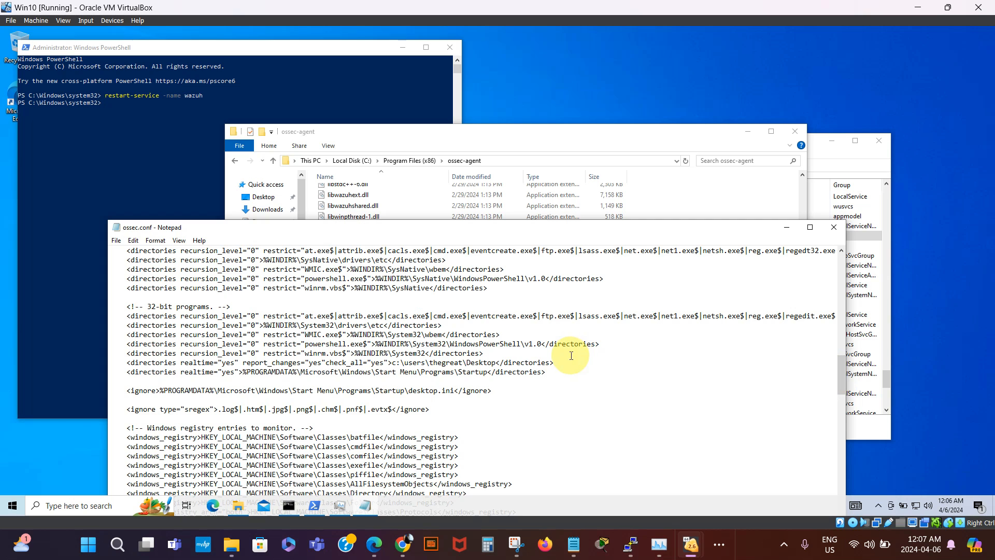
drag(555, 362, 127, 363)
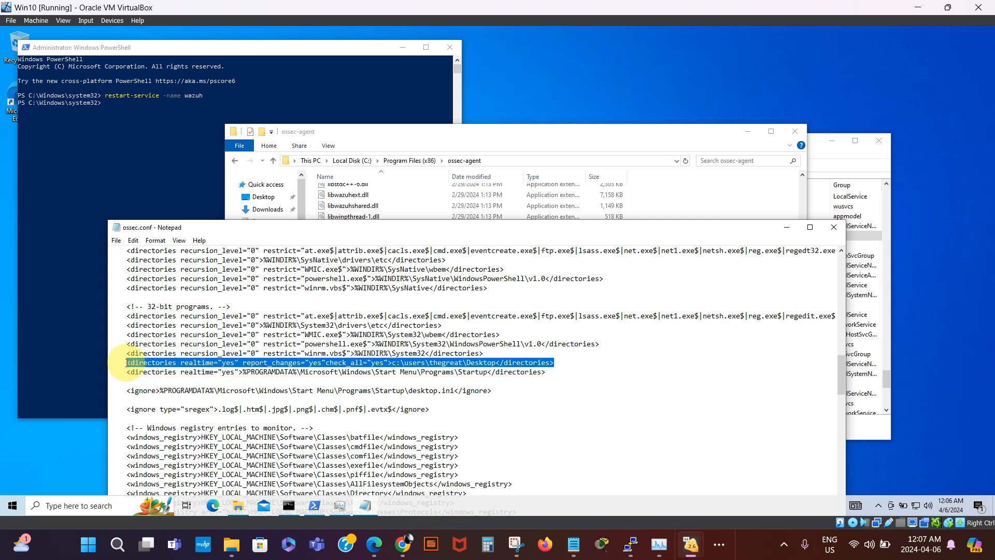
key(Delete)
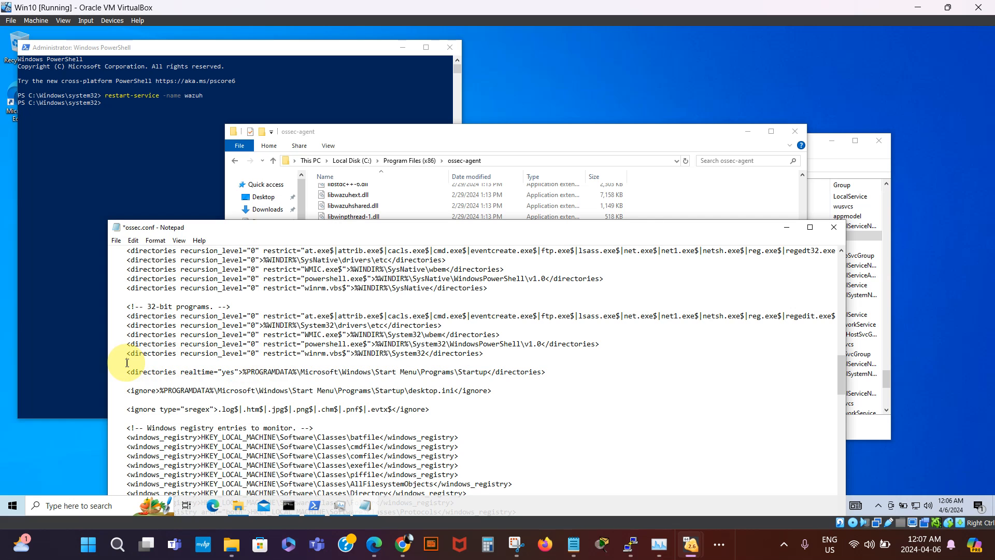
Step: Copy <directories check_all="yes" report_changes="yes" realtime="yes">C:\users\thegreat\Desktop</directories> from the File Integrity Monitoring notes into the emptied line of ossec.conf
click(571, 552)
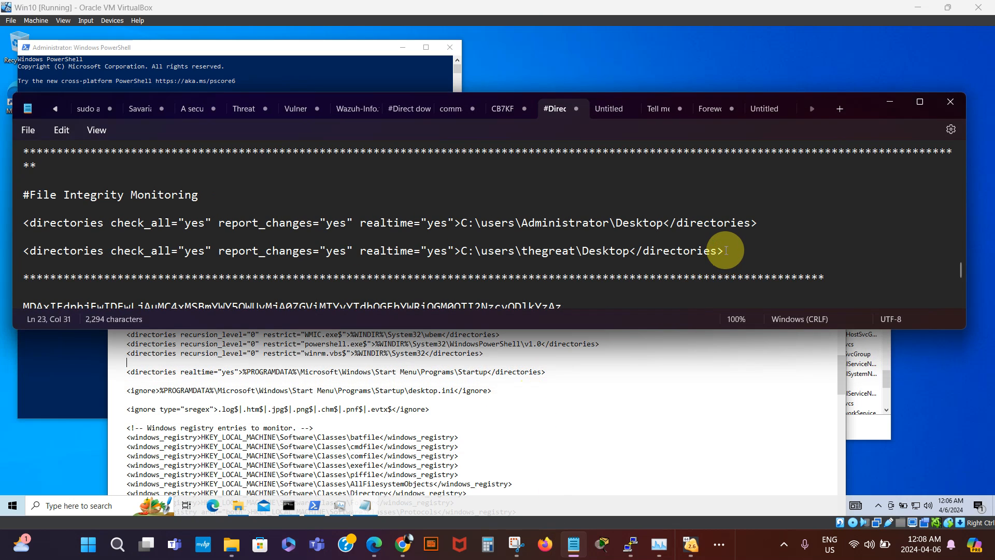
drag(726, 250, 17, 252)
key(ctrl+c)
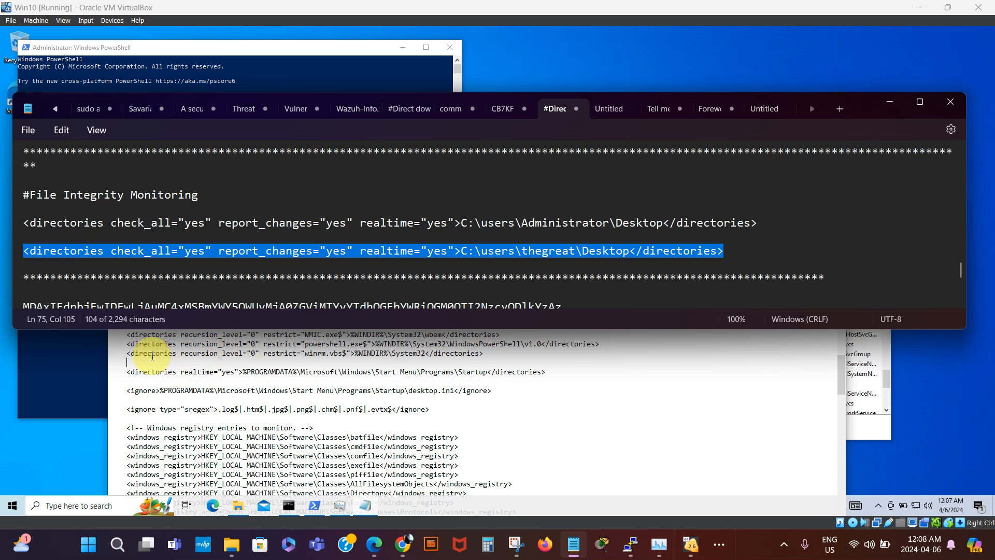
click(131, 361)
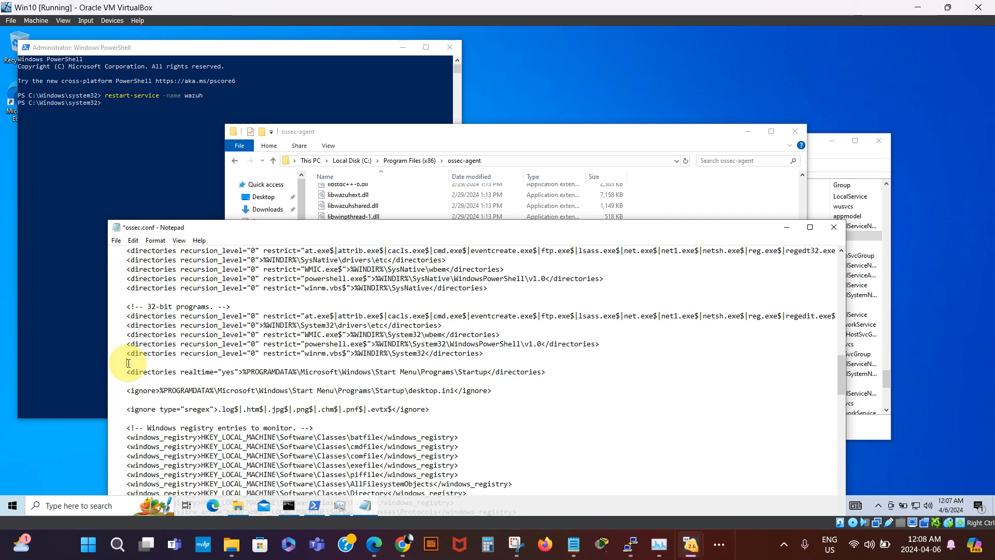
key(ctrl+v)
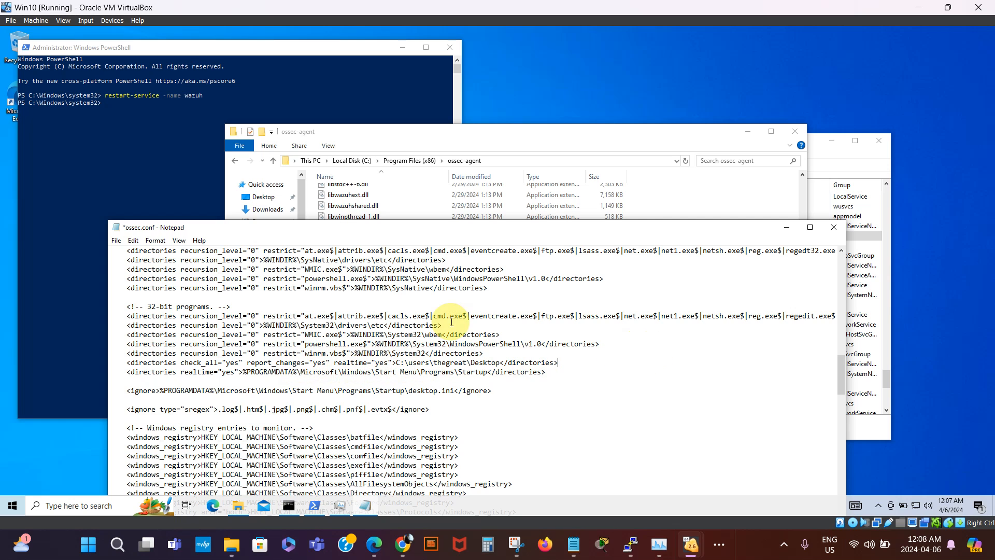
Step: Save the corrected ossec.conf, and close Notepad and the ossec-agent folder window
click(116, 242)
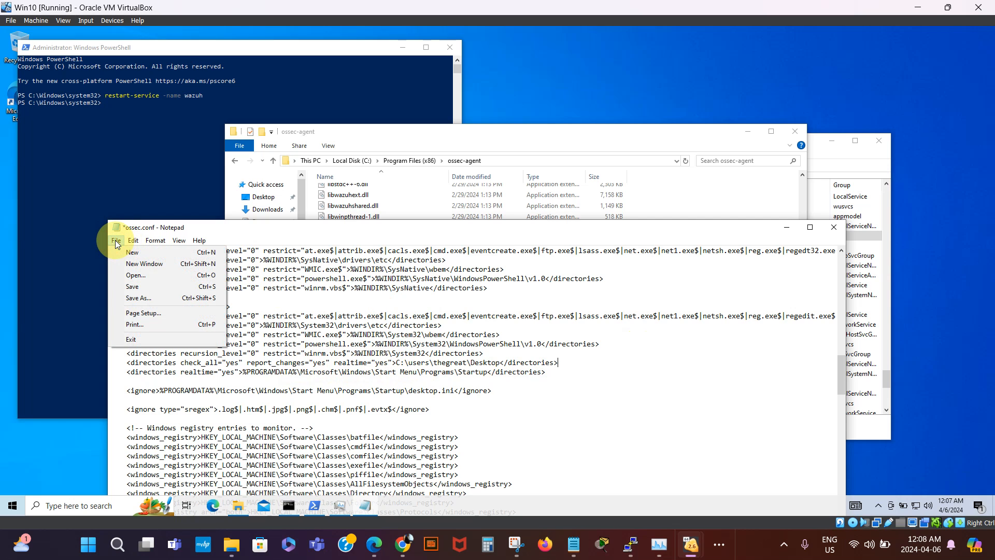
click(137, 286)
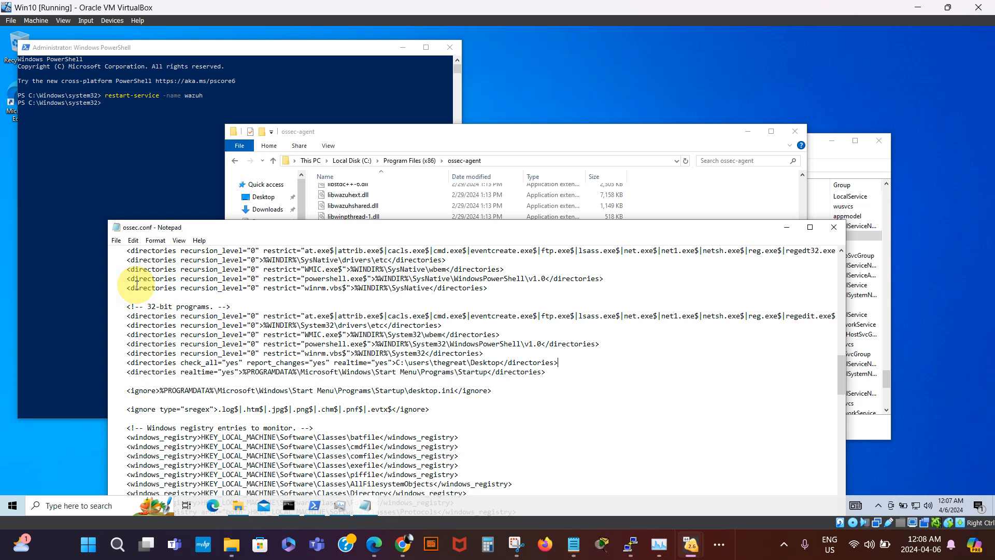
click(834, 229)
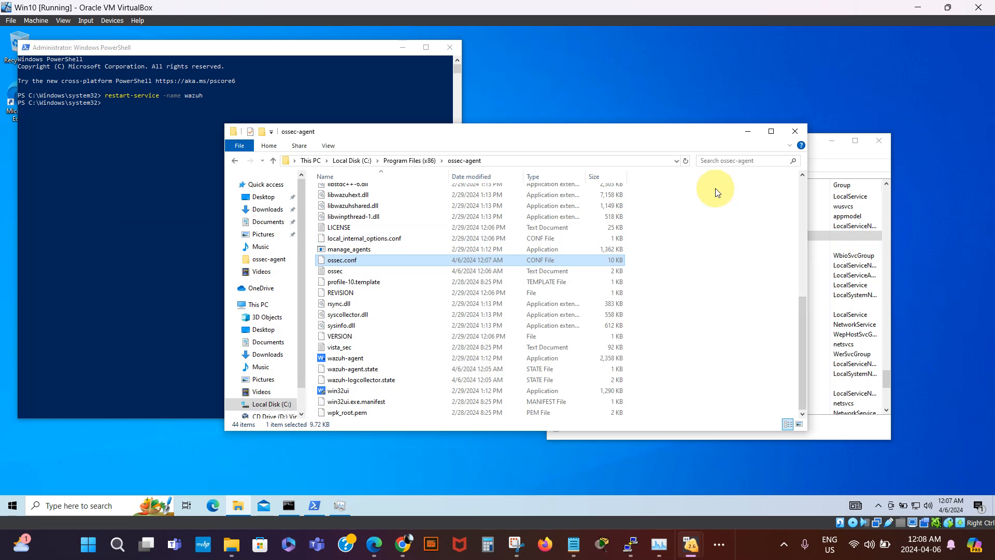
click(795, 131)
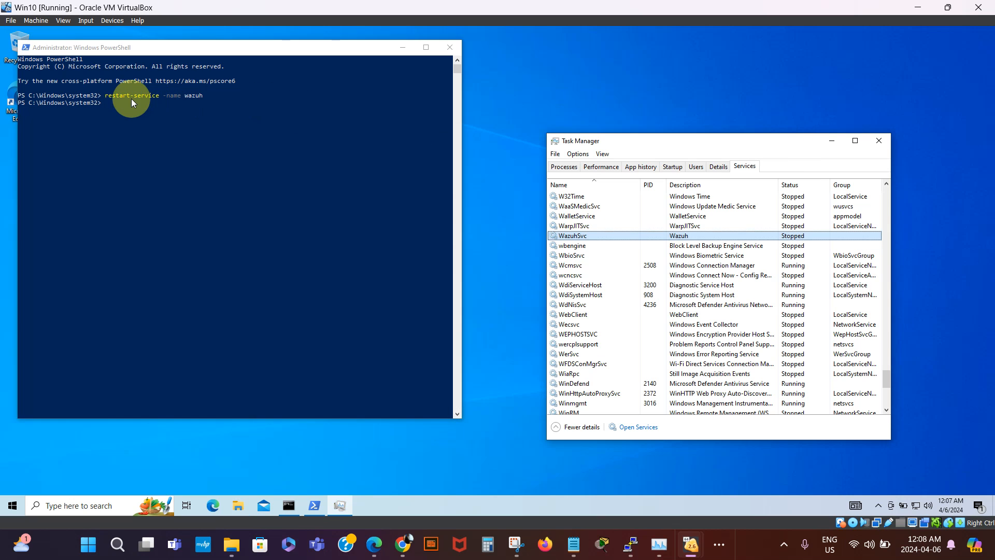
Step: Run restart-service -name wazuh again in PowerShell
click(107, 100)
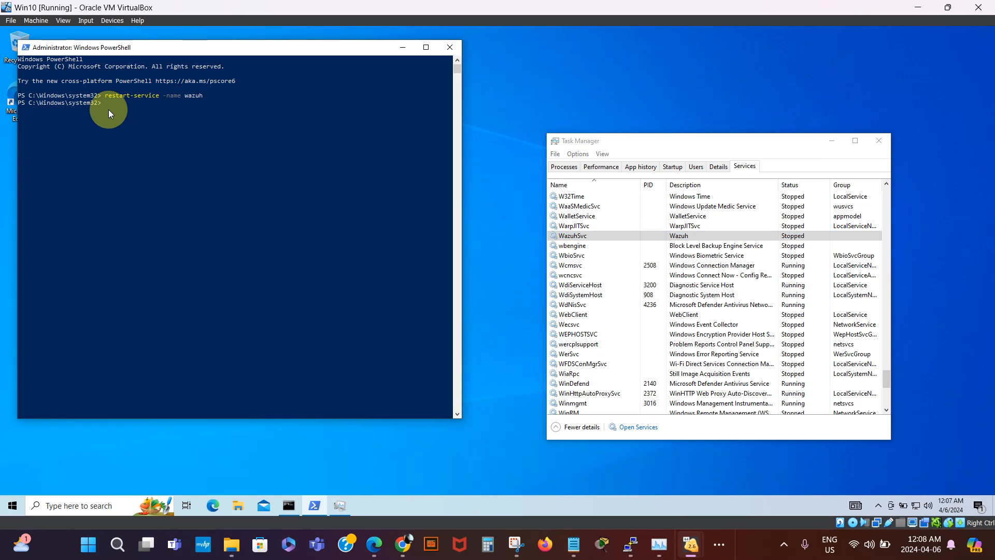
click(107, 104)
key(Up)
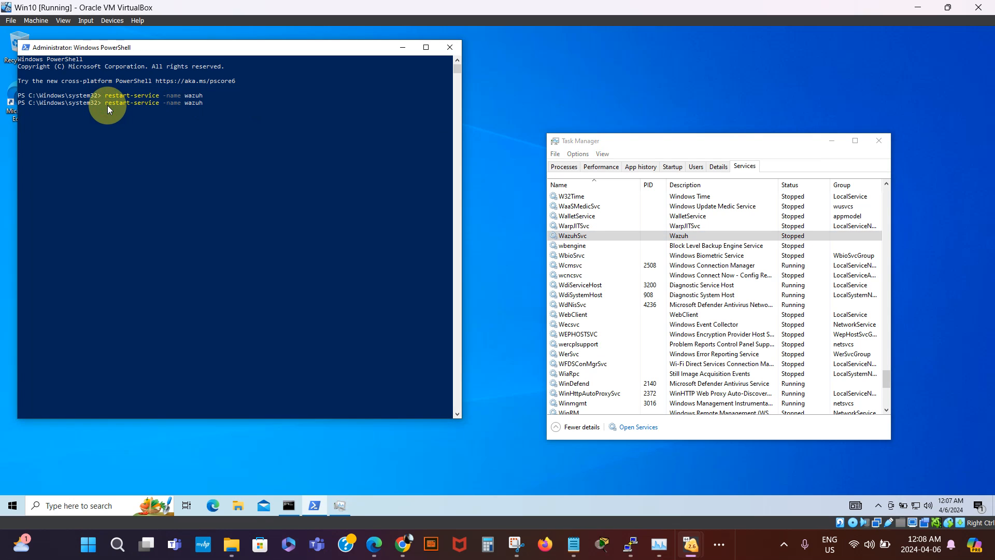
key(Return)
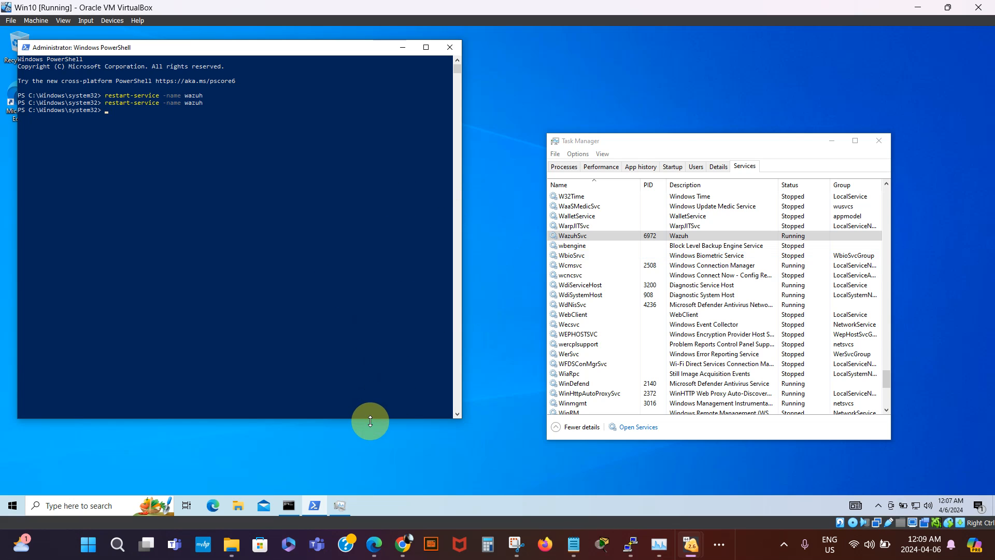
Step: Review the Desktop directories line in the File Integrity Monitoring notes and put the notes away
click(579, 549)
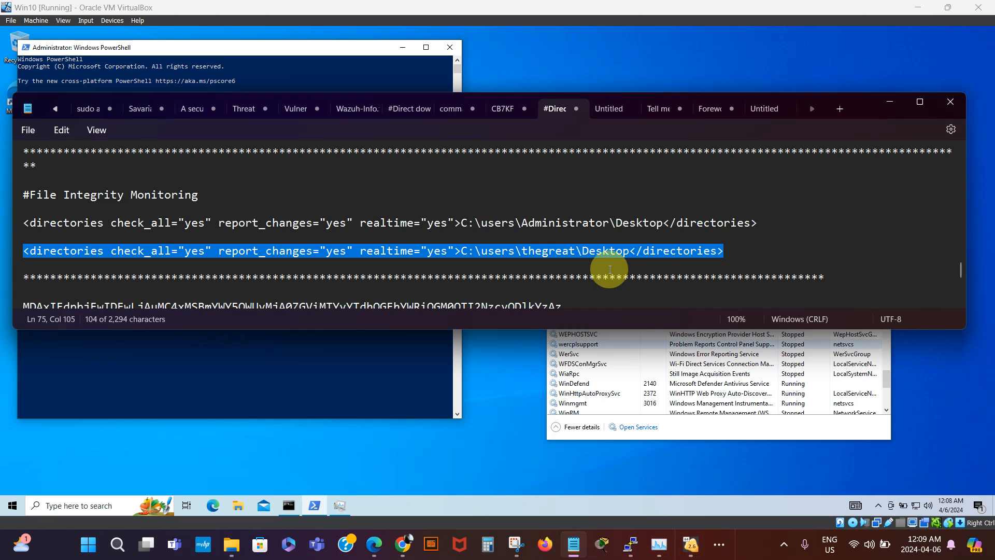
click(654, 263)
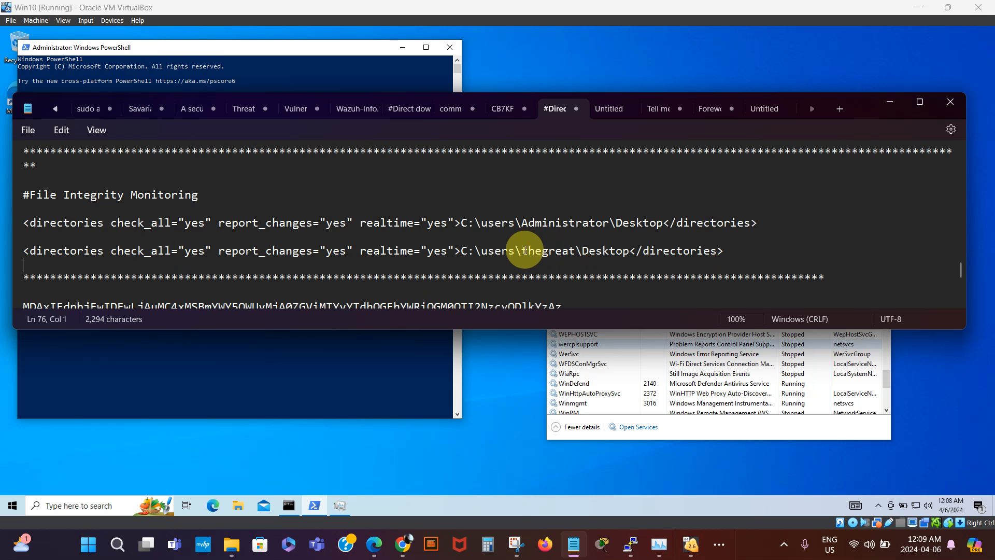
click(892, 100)
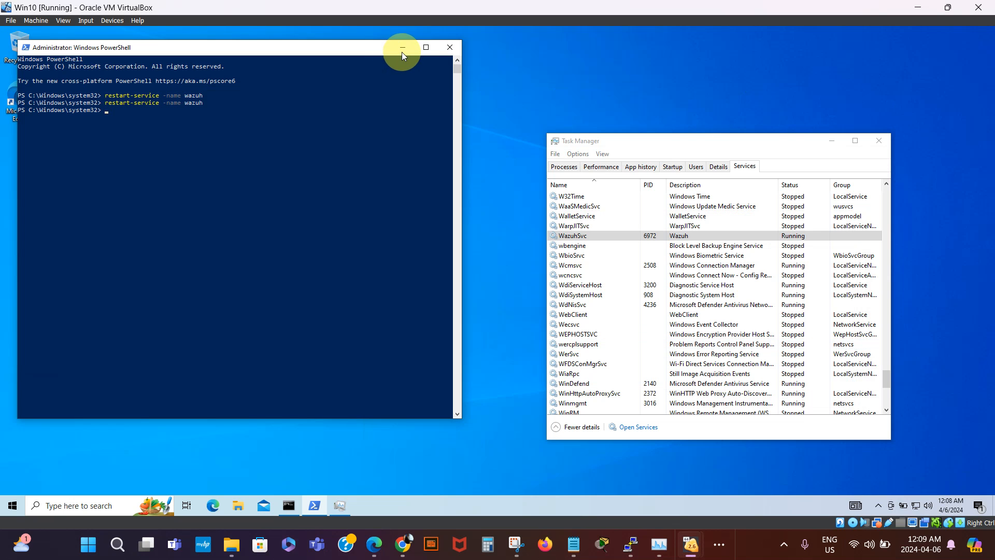
Step: Check the WazuhSvc status in Task Manager, and minimize the PowerShell and Task Manager windows
click(699, 238)
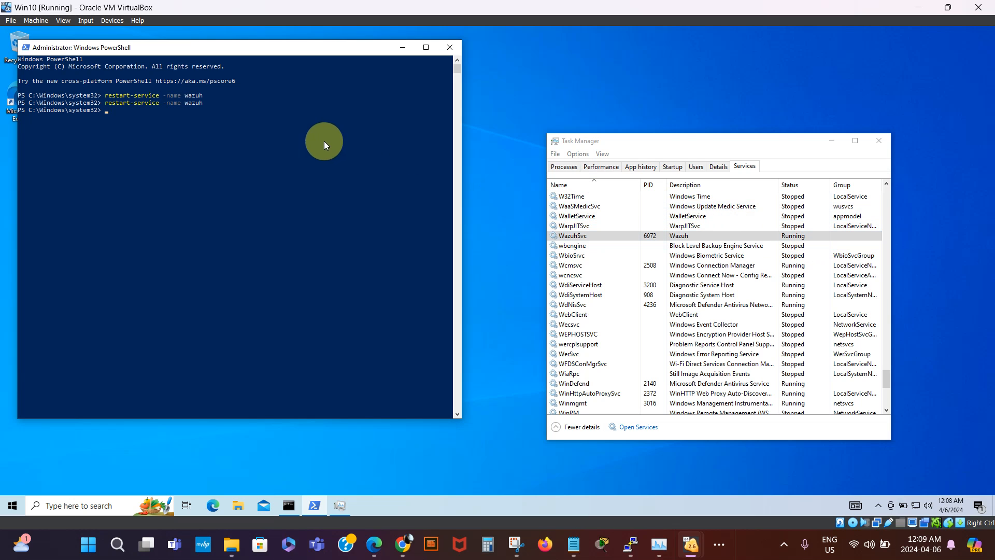
click(399, 48)
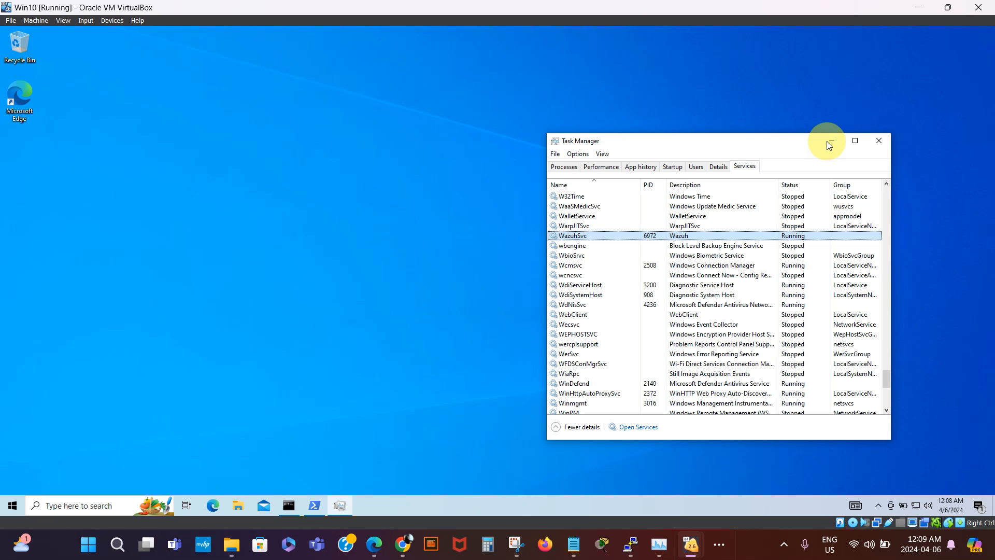
click(833, 140)
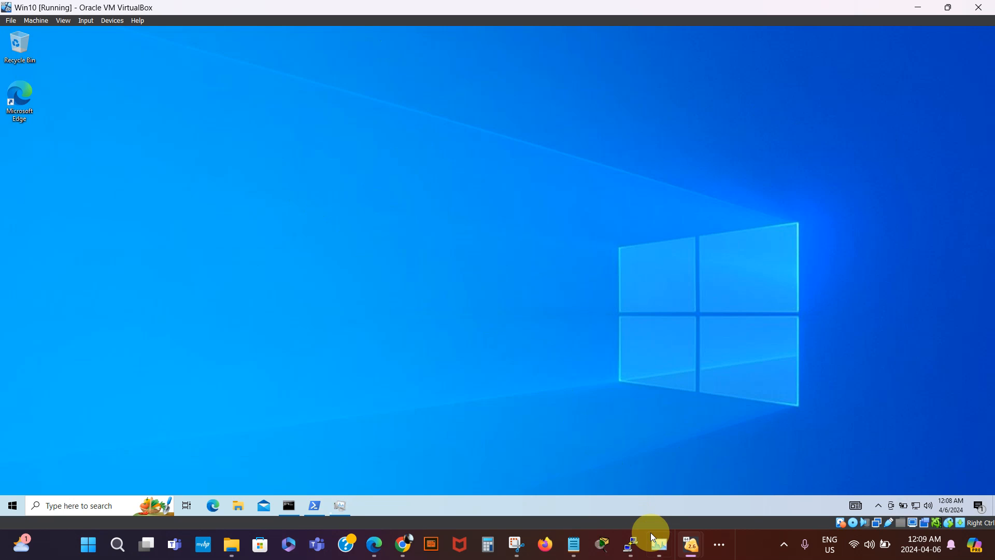
Step: Switch to the wazuh-server terminal, run systemctl restart wazuh-manager.service, and minimize the terminal
click(631, 548)
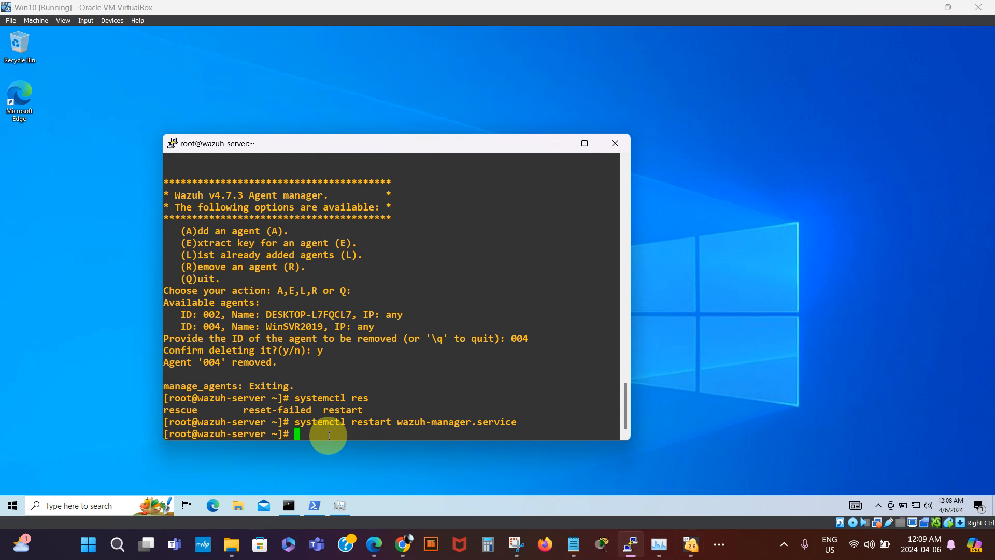
key(Up)
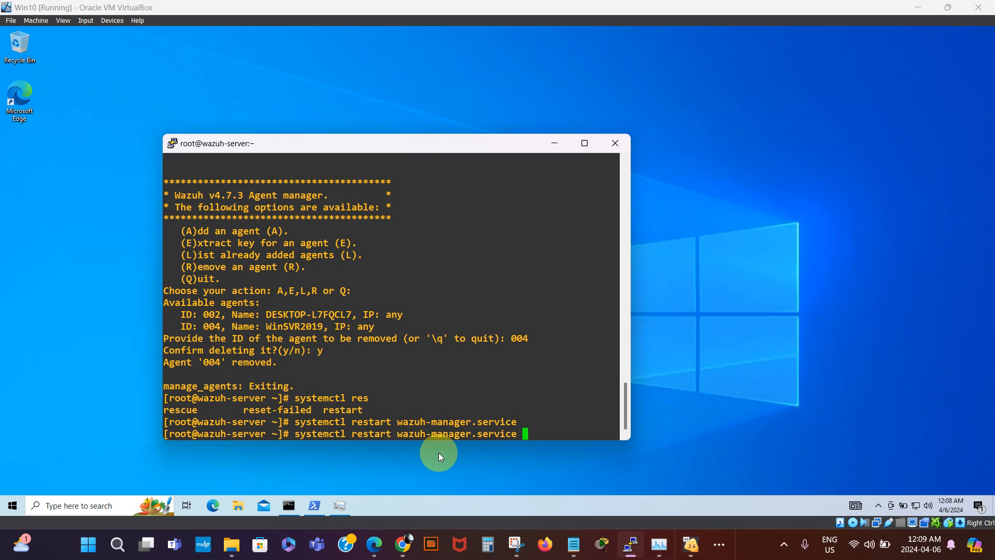
key(Return)
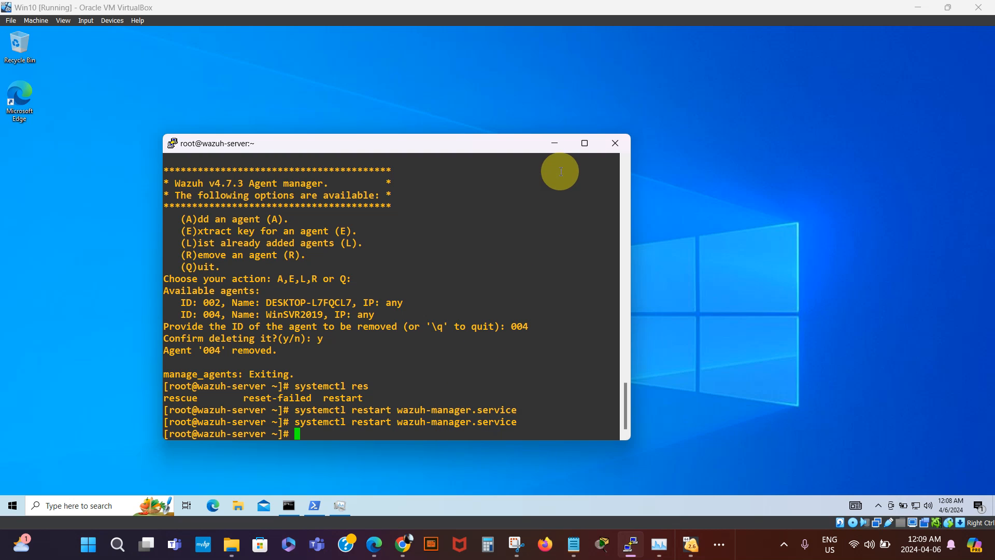
click(555, 148)
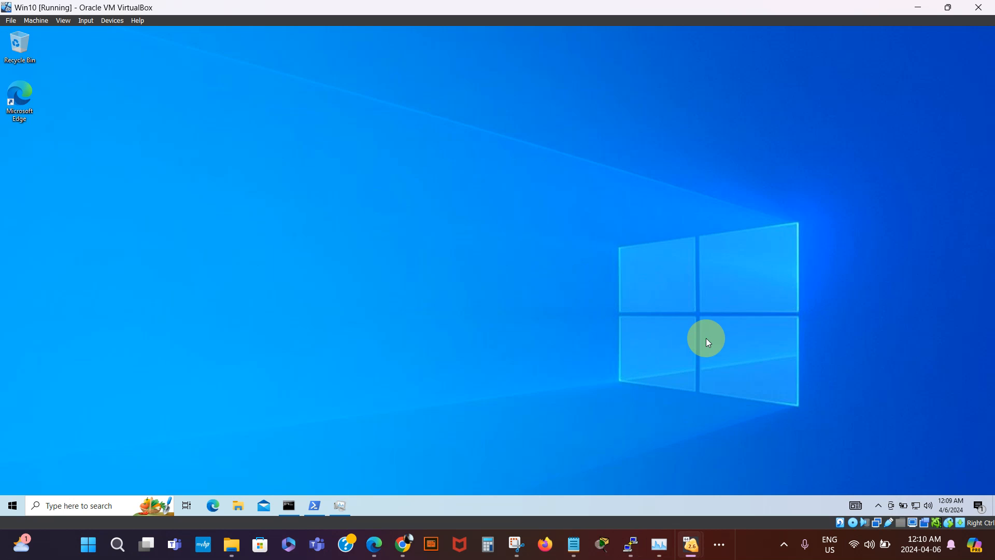
Step: Switch to the Wazuh dashboard in Chrome, view the Security events list for agent 002, and refresh it
click(719, 545)
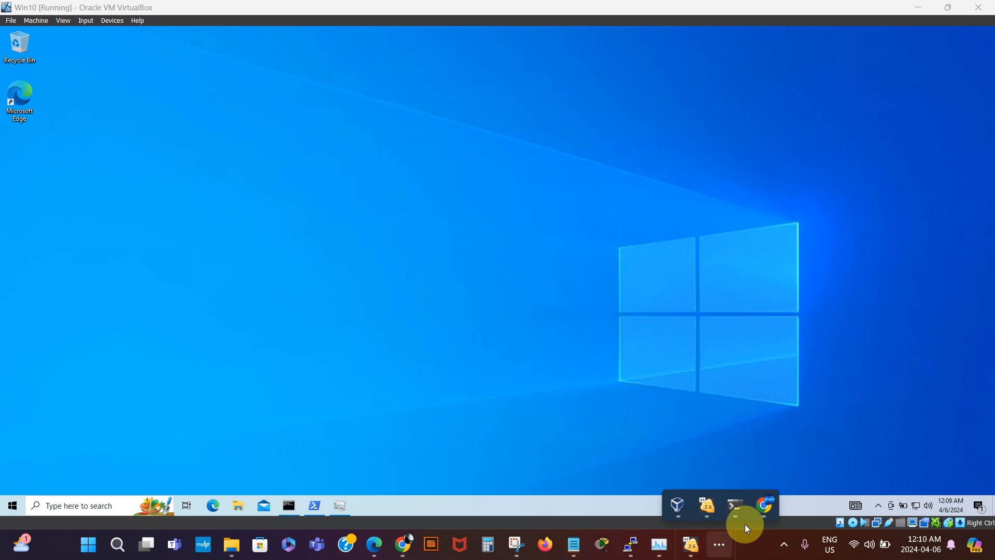
click(763, 511)
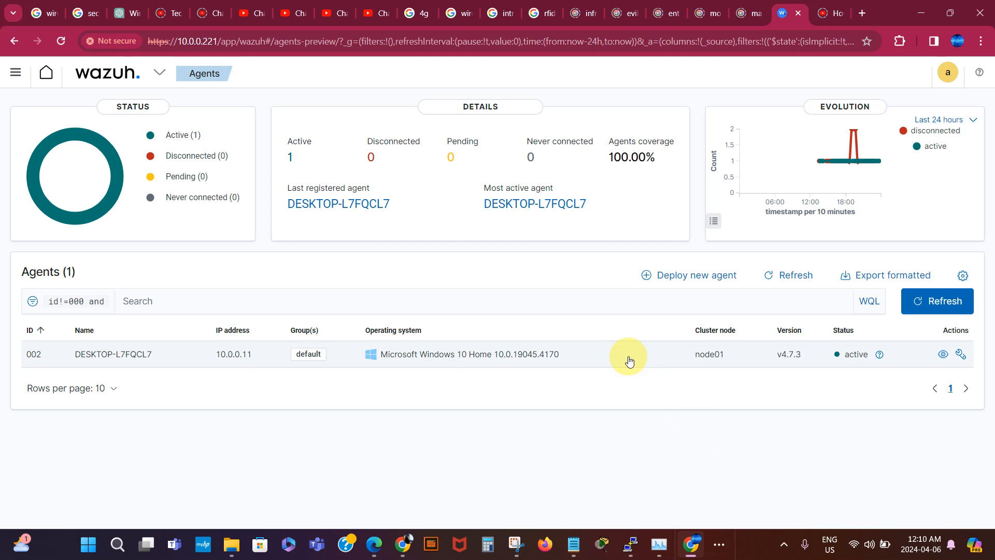
click(48, 74)
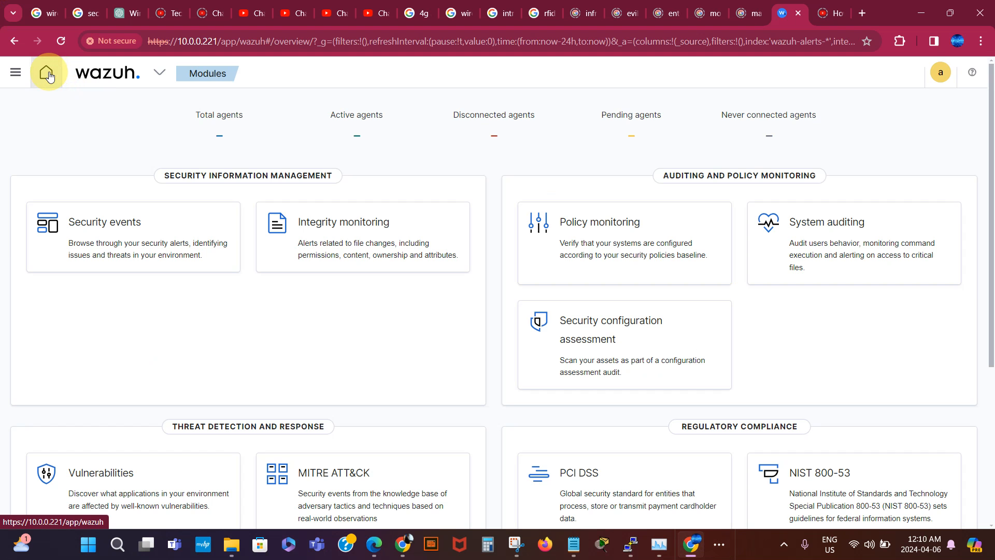
click(99, 223)
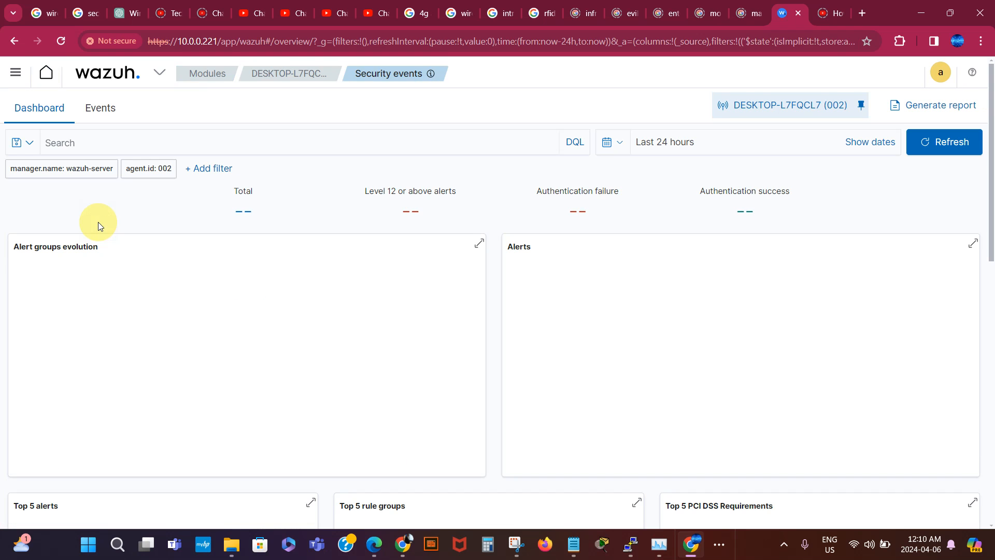
click(100, 108)
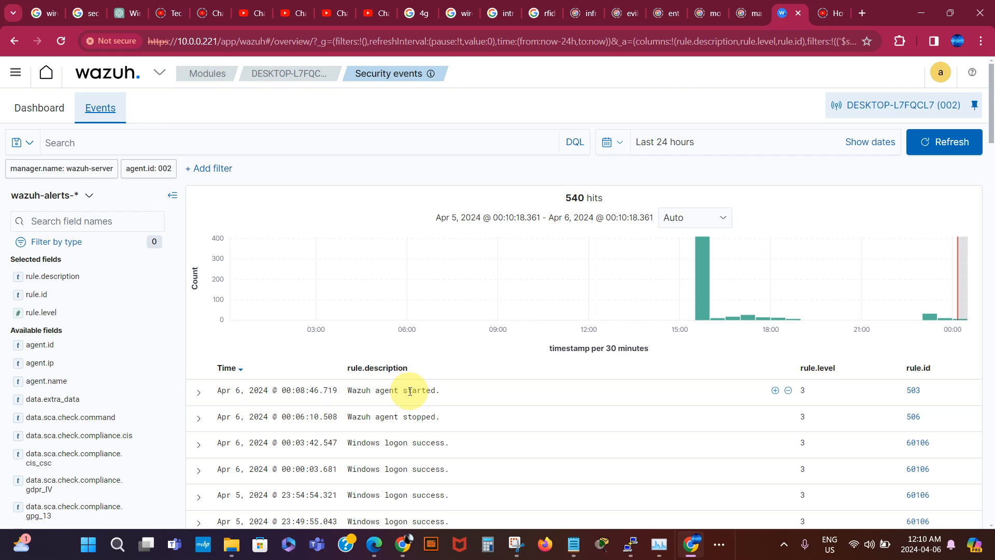
click(943, 144)
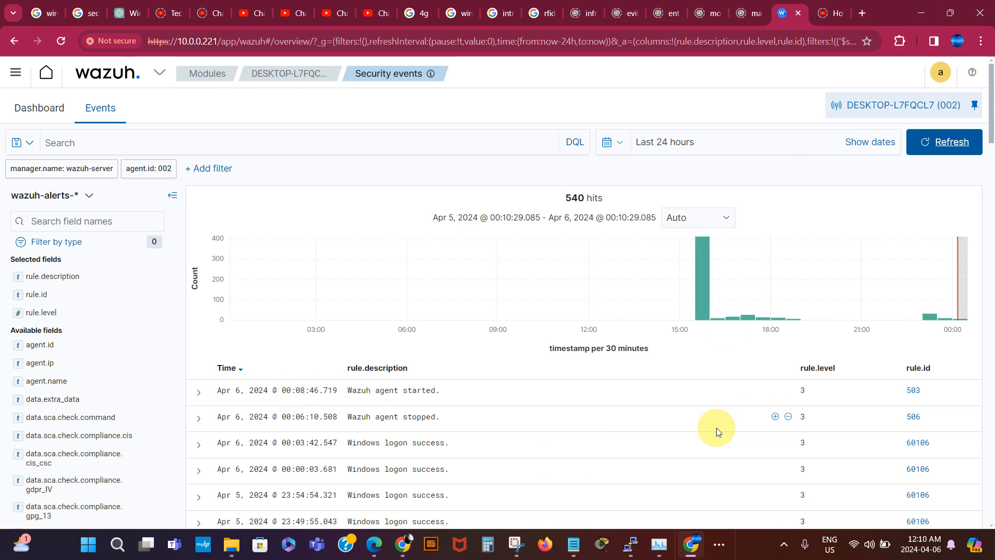
Step: Switch to the Win10 virtual machine and create a folder named Wazuh_Testing on its desktop
click(719, 545)
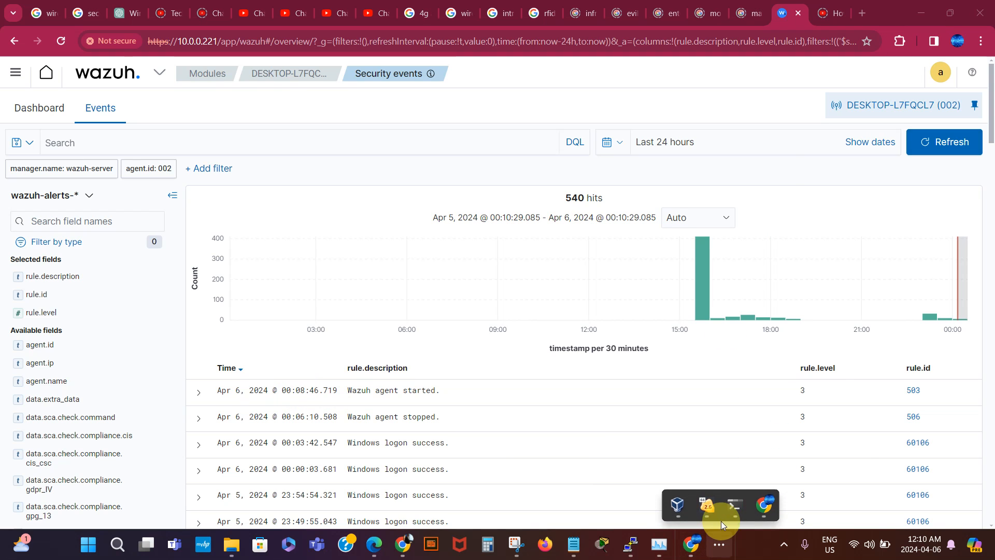
mouse_move(707, 510)
click(754, 440)
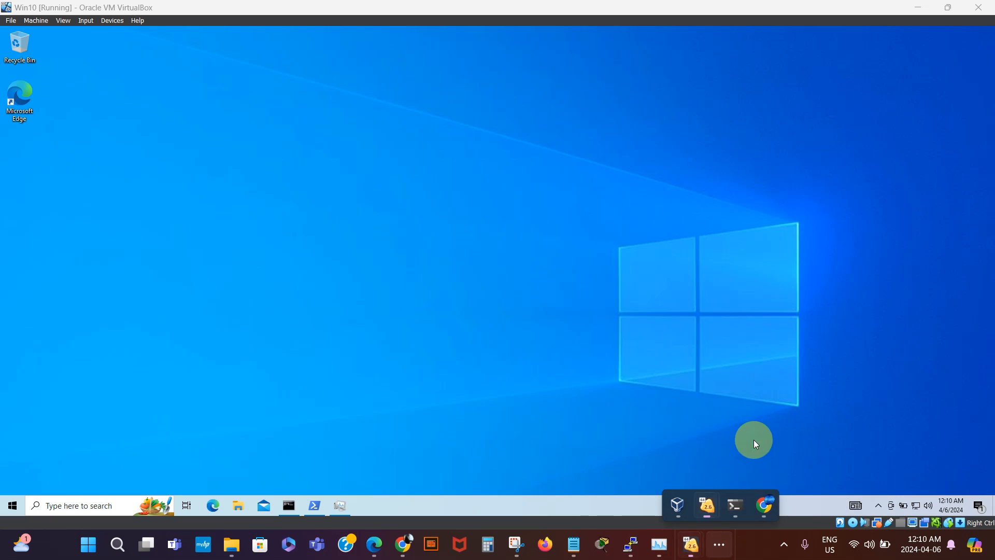
right_click(242, 237)
mouse_move(274, 309)
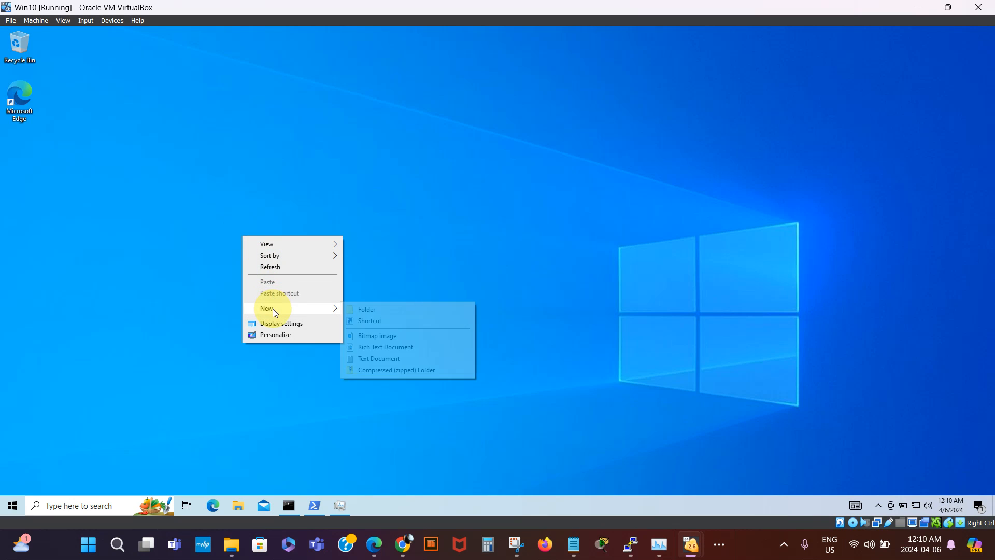
click(365, 311)
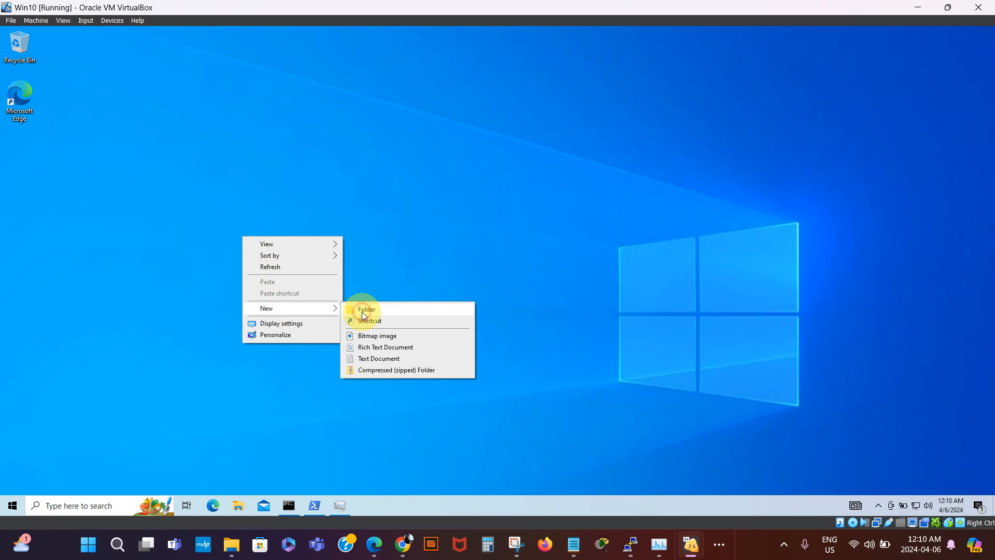
text(Waz)
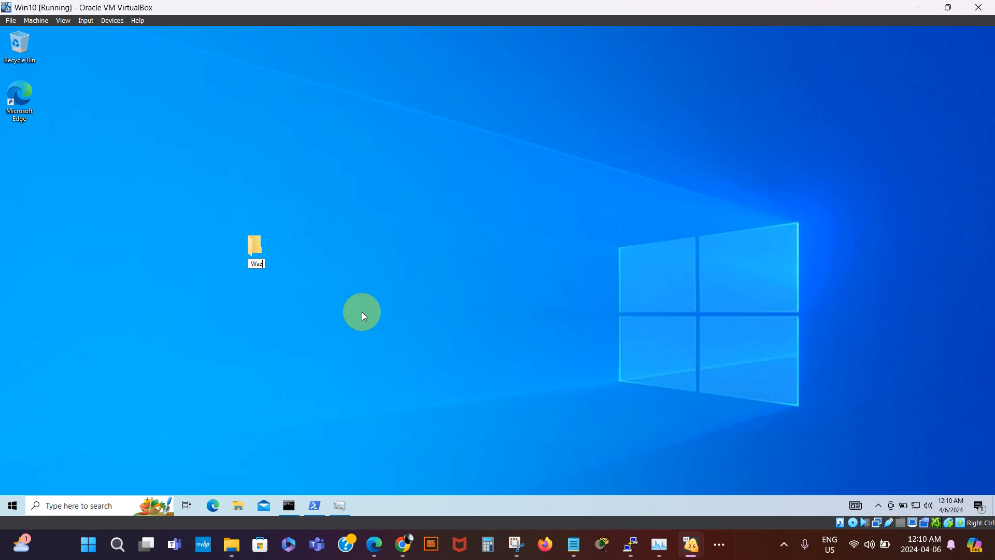
text(uh_Testing)
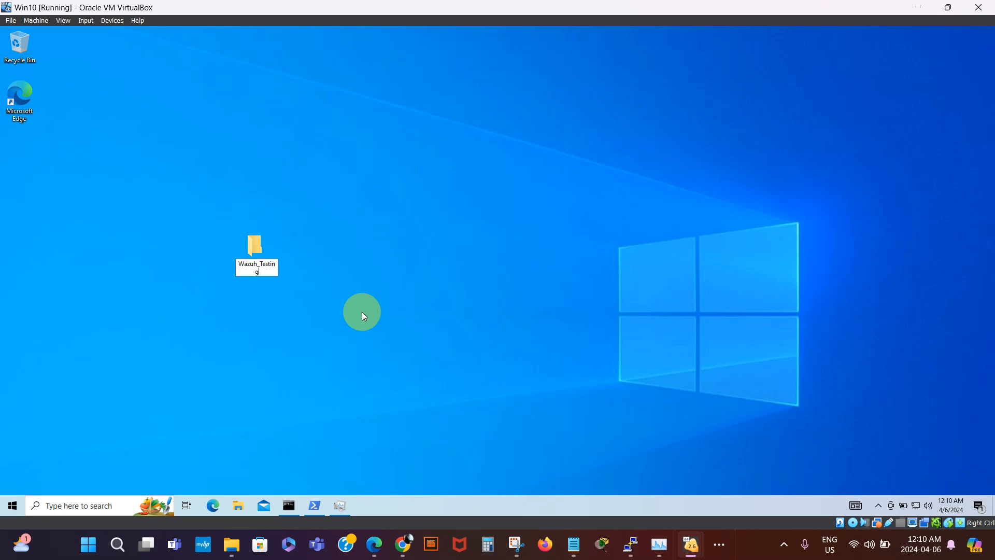
key(Return)
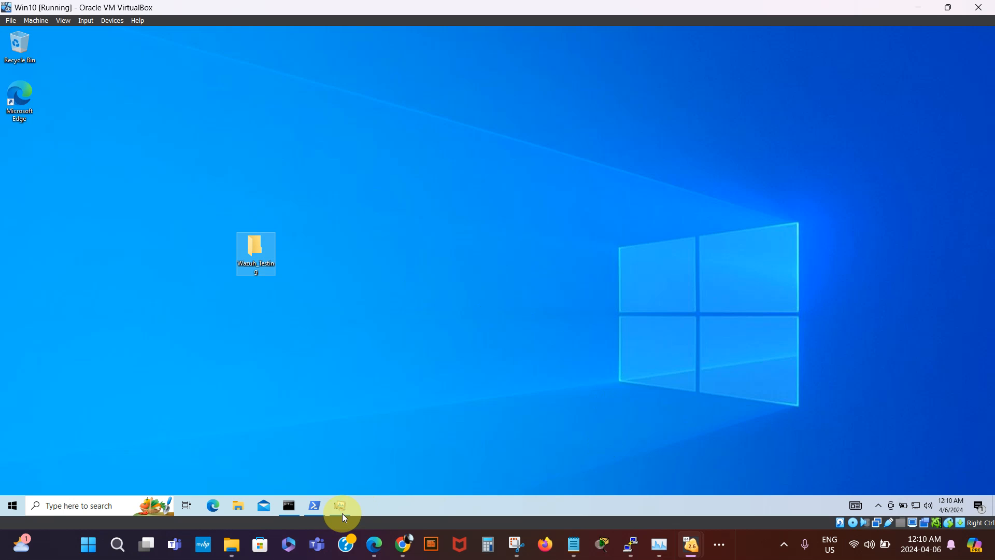
Step: Restore the PowerShell and Task Manager windows, run restart-service -name wazuh, and check the WazuhSvc status
click(315, 506)
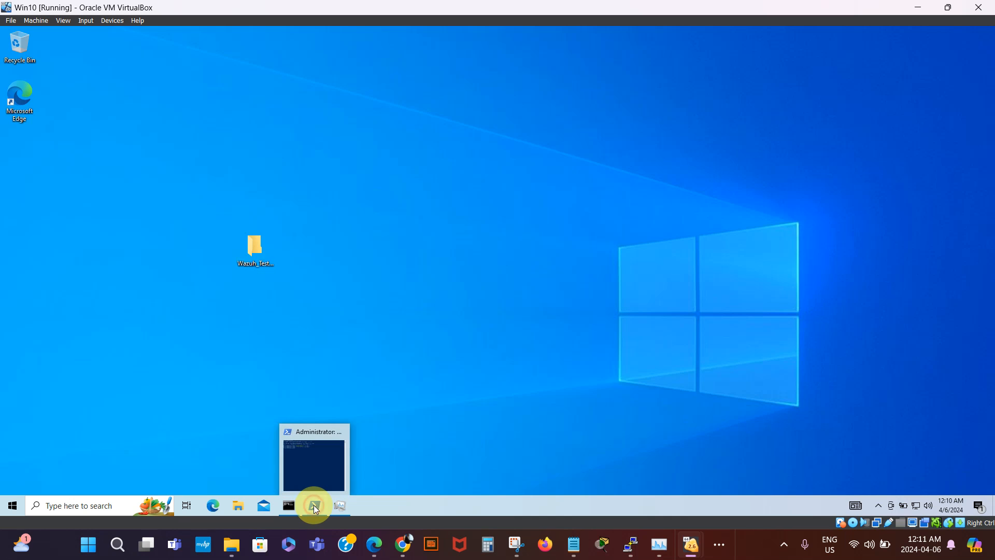
click(340, 508)
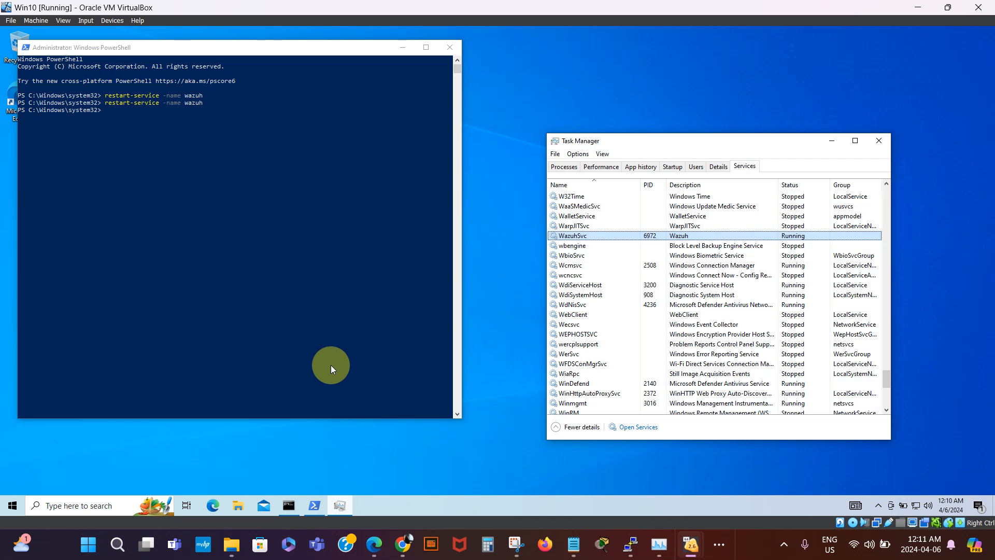
click(120, 122)
key(Up)
key(Return)
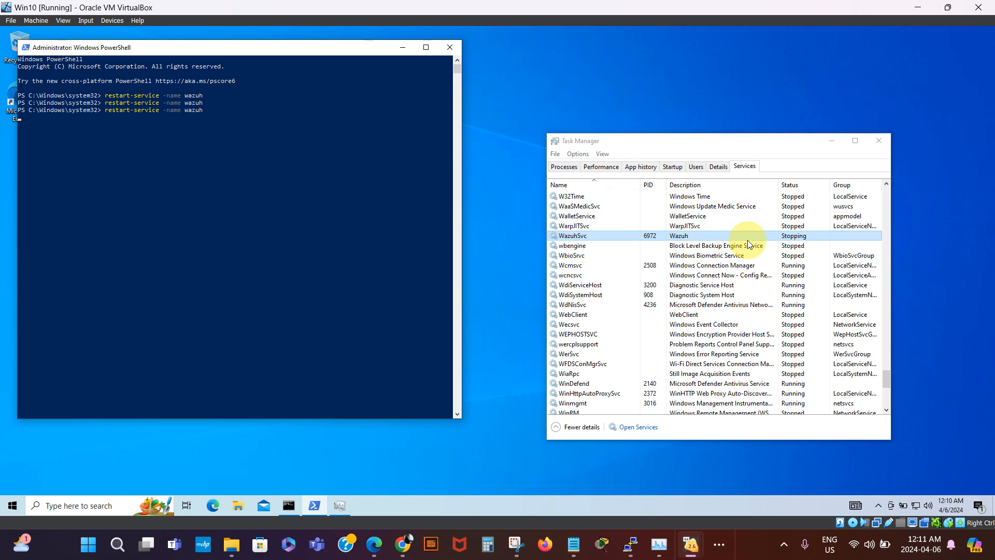
click(795, 239)
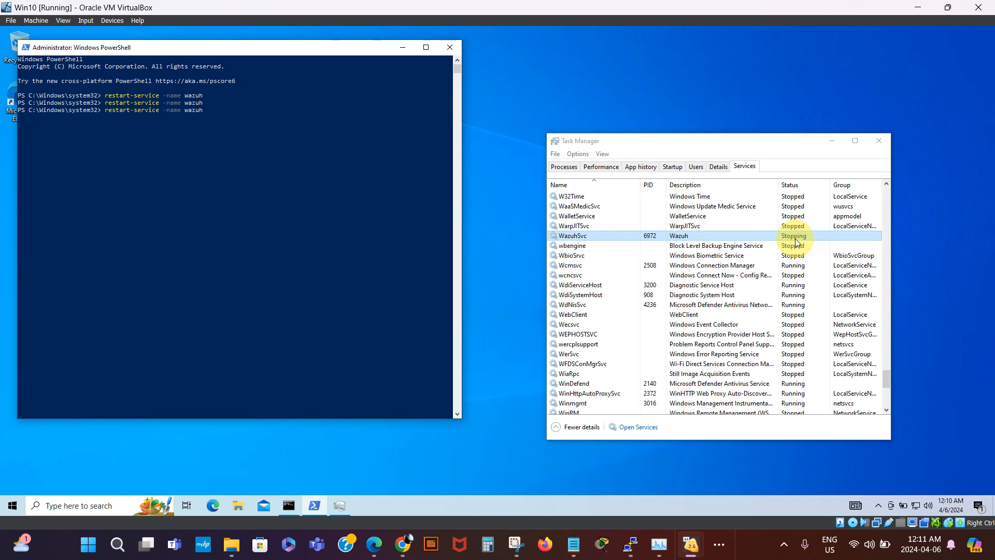
Step: Run restart-service -name wazuh once more in PowerShell
click(345, 165)
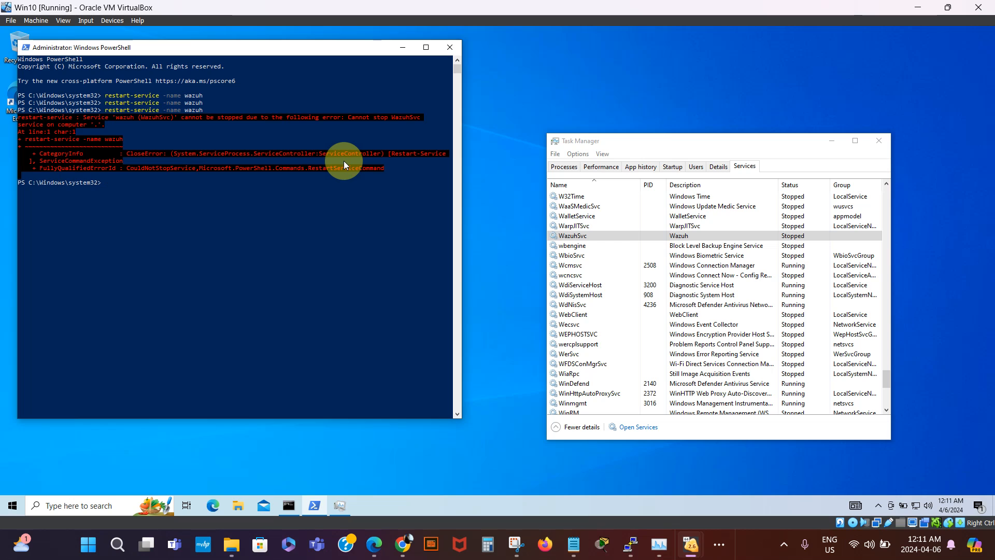
key(Up)
key(Return)
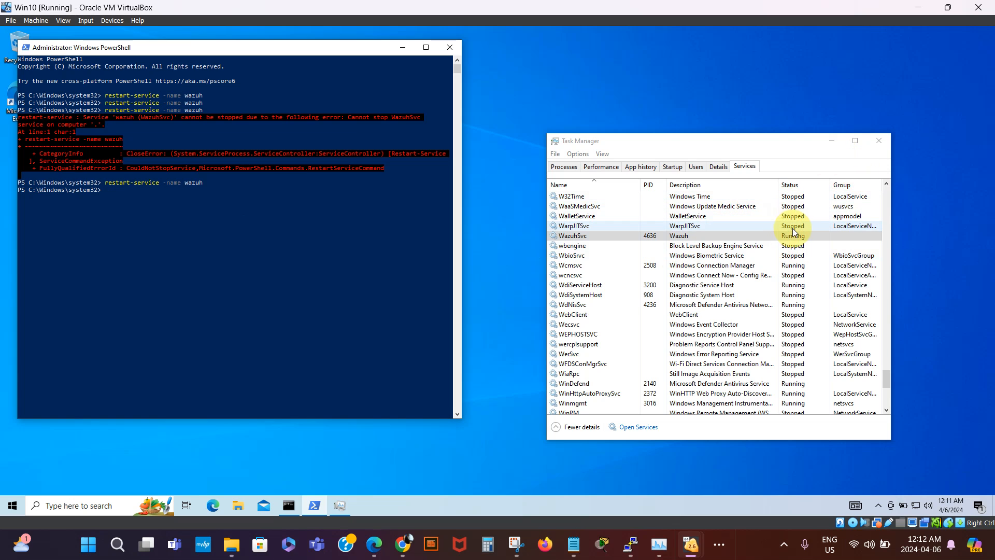
Step: Minimize Task Manager and PowerShell, and open the Wazuh_Testing folder on the desktop
click(830, 143)
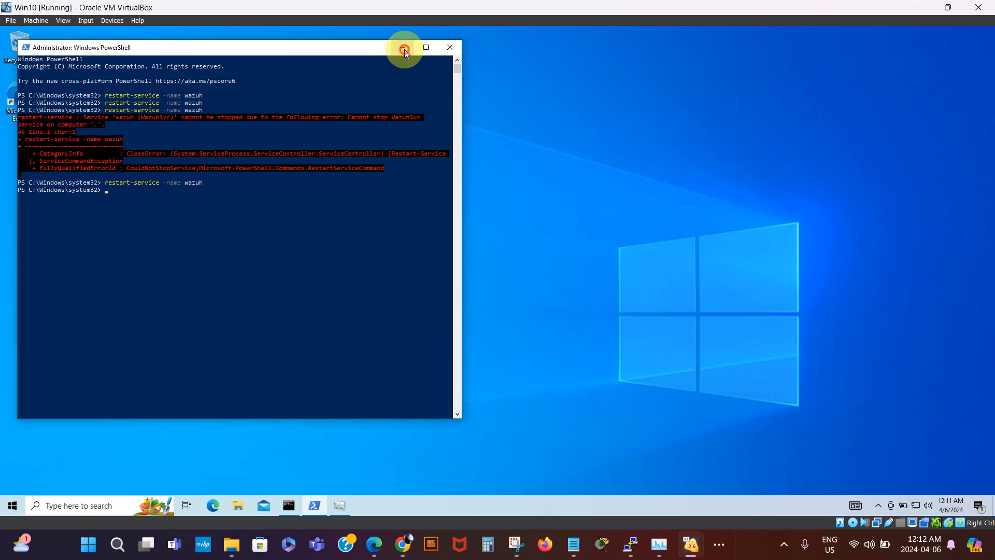
click(404, 48)
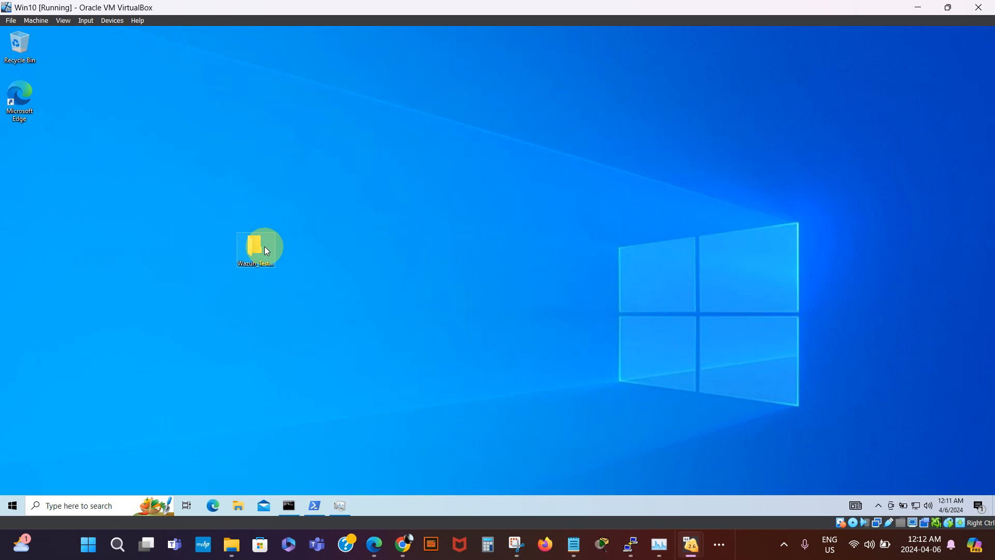
click(508, 273)
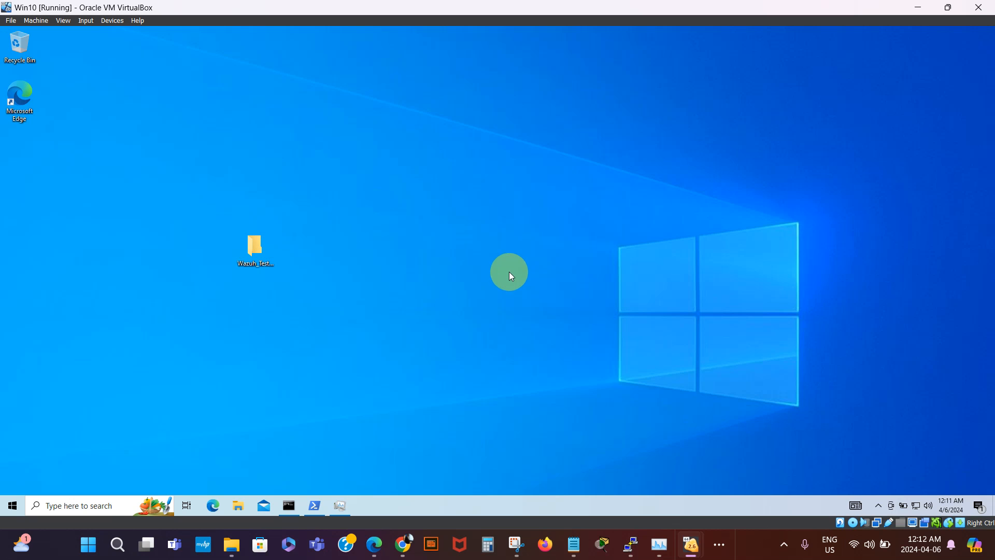
double_click(259, 248)
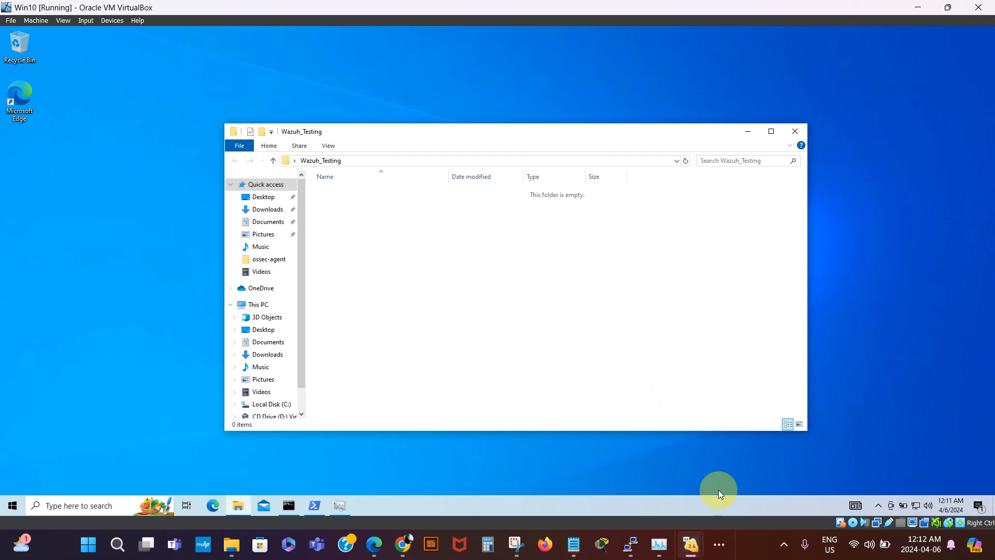
Step: Switch to the Wazuh dashboard in Chrome, refresh the data, reload the page, and reopen the Security events list
click(723, 544)
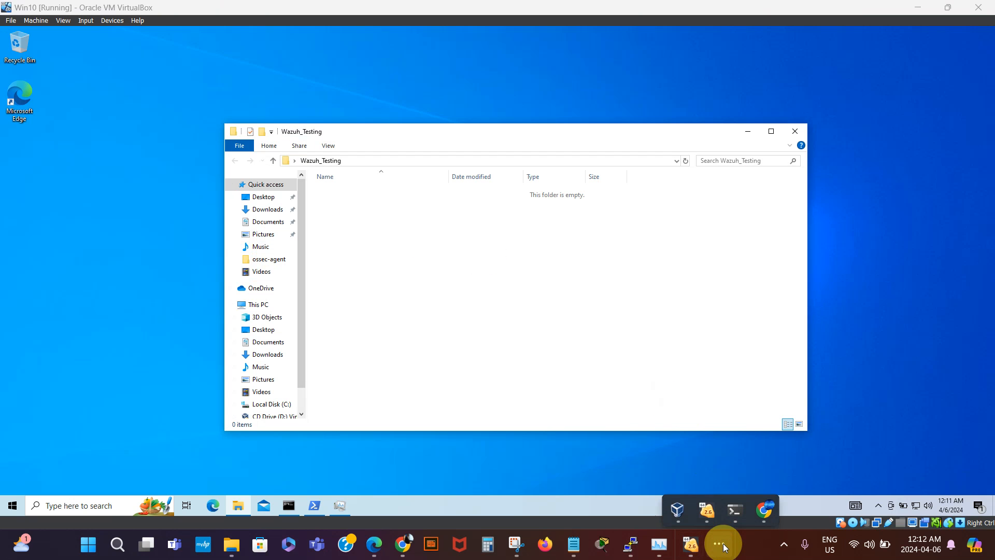
click(765, 508)
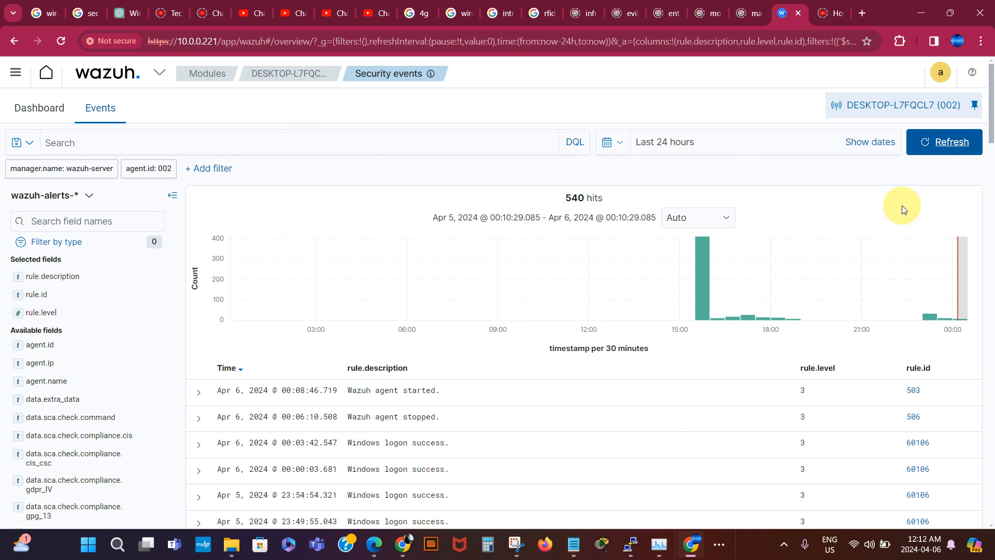
click(939, 149)
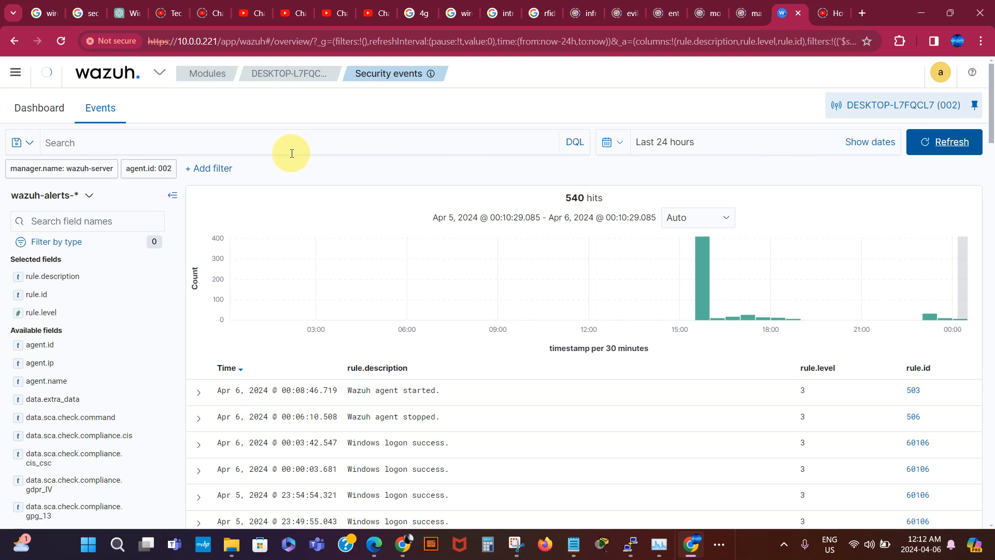
click(60, 41)
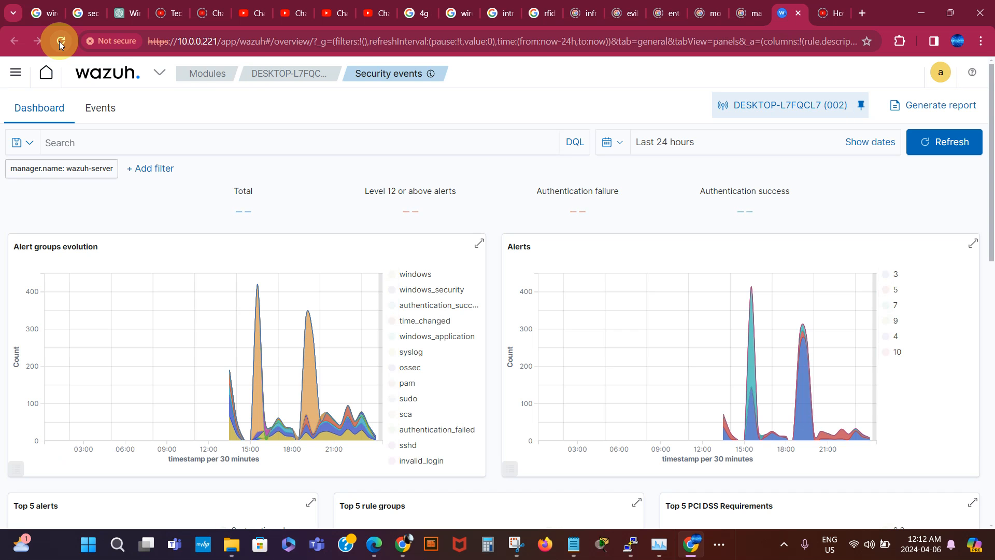
click(99, 112)
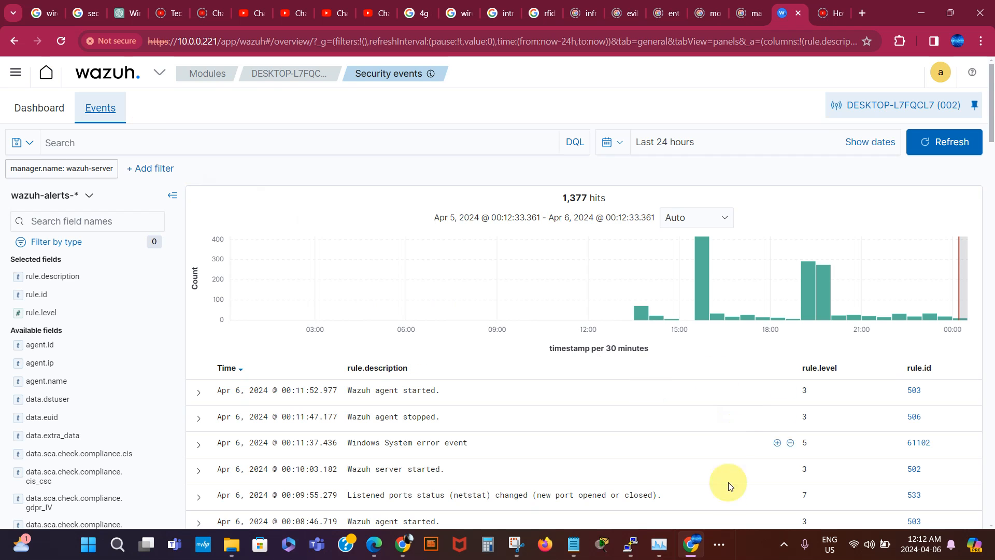
Step: Switch back to the Win10 virtual machine, create a text document named SampleText in the Wazuh_Testing folder, and close the folder
click(721, 539)
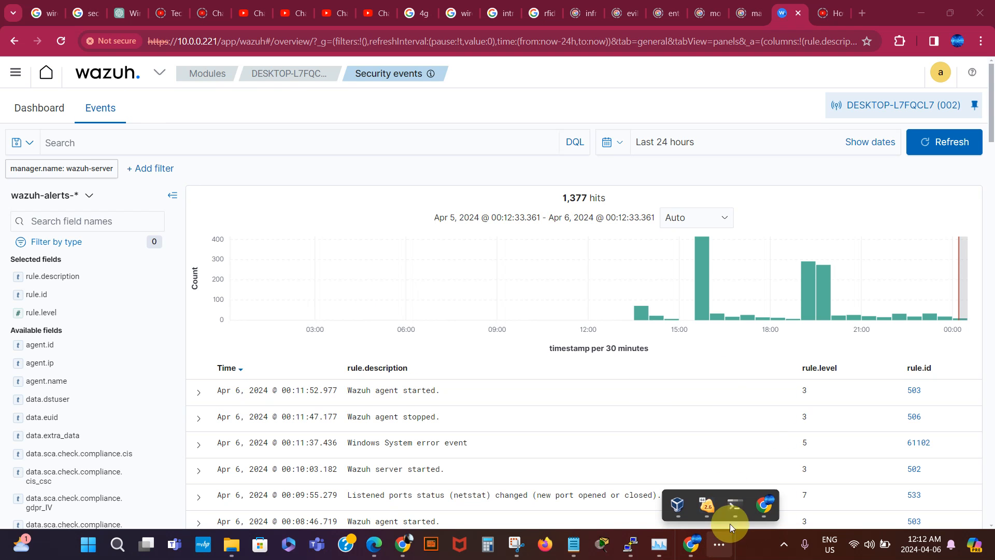
mouse_move(705, 507)
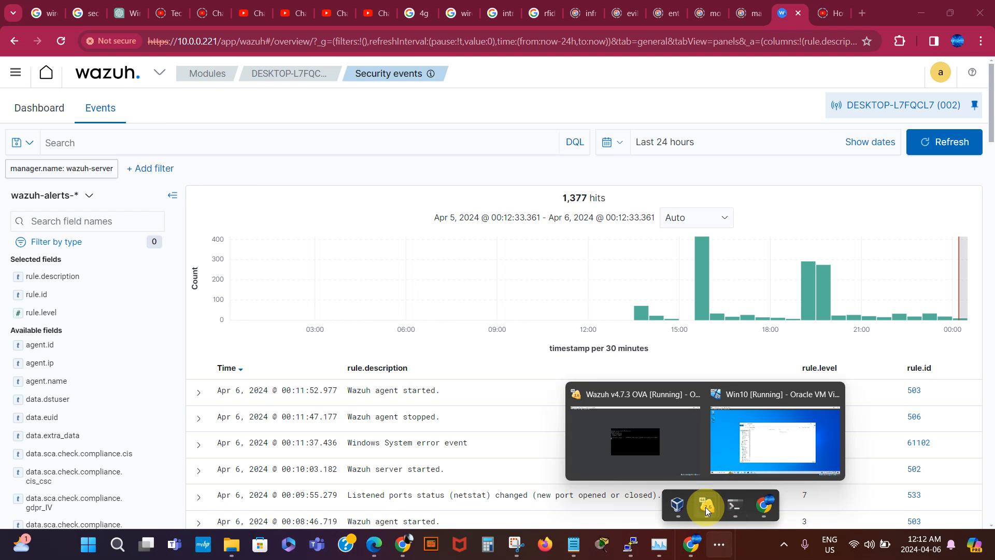
click(747, 444)
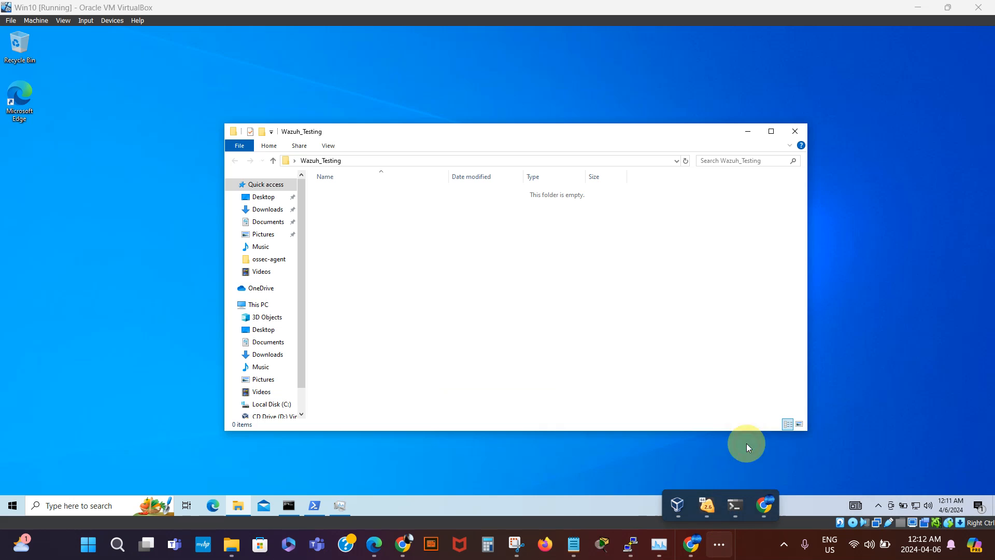
right_click(343, 228)
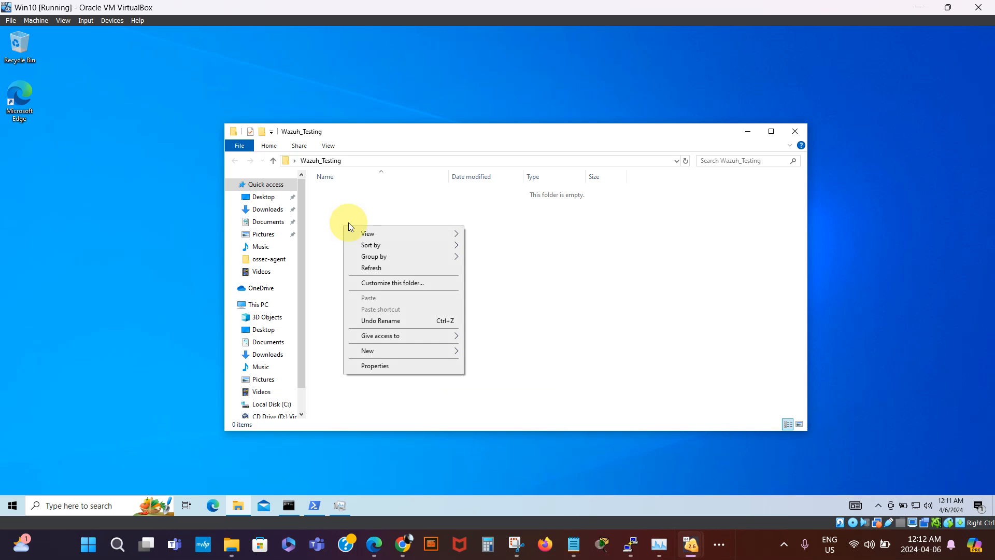
mouse_move(393, 350)
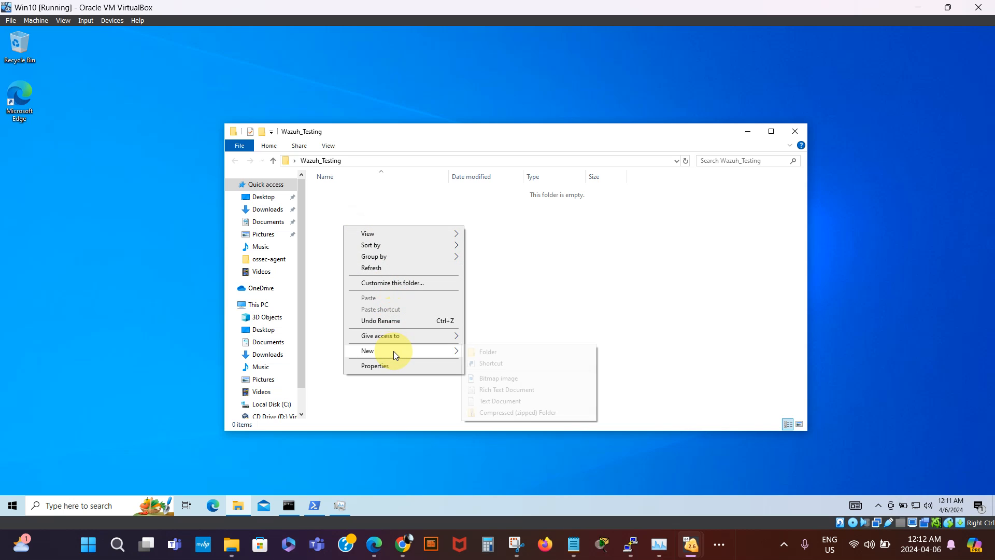
click(496, 400)
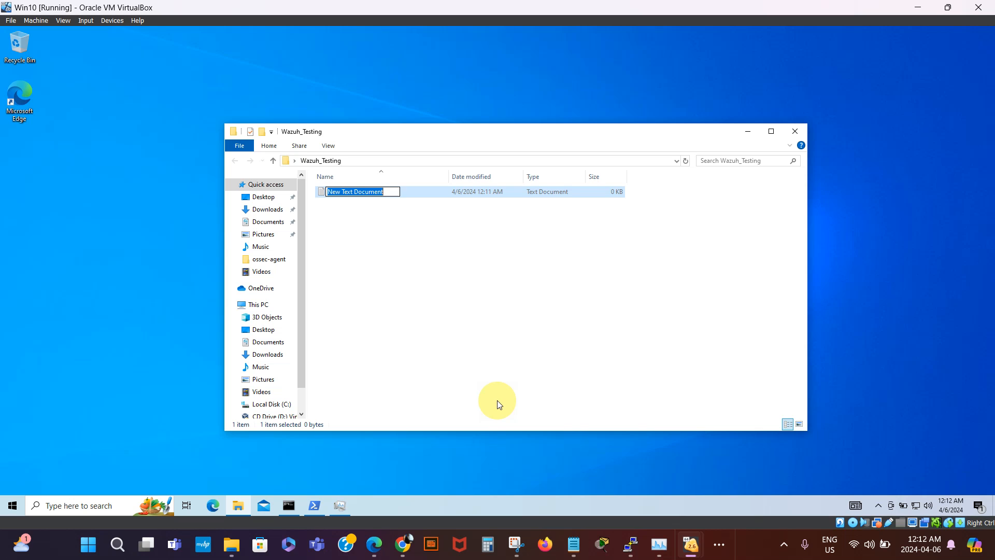
text(SampleText)
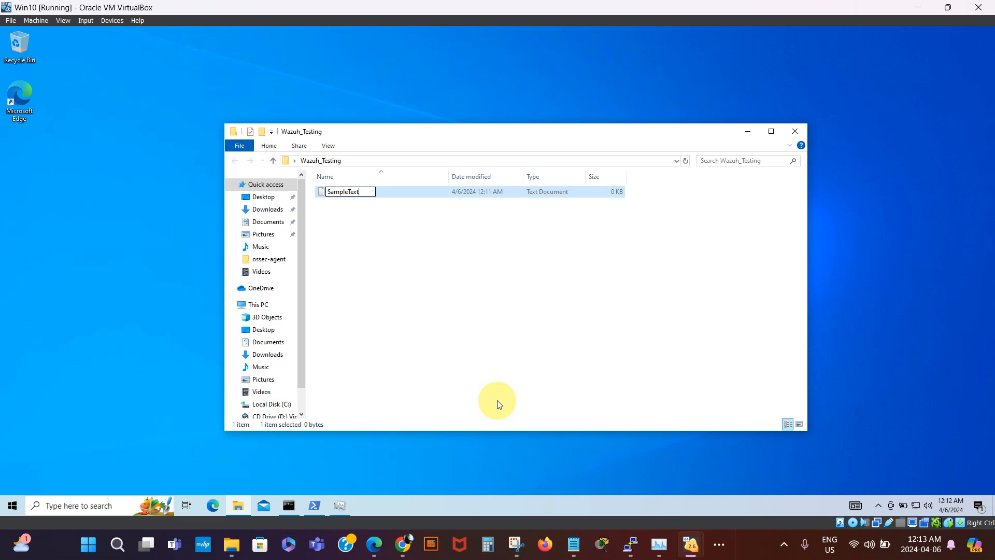
key(Return)
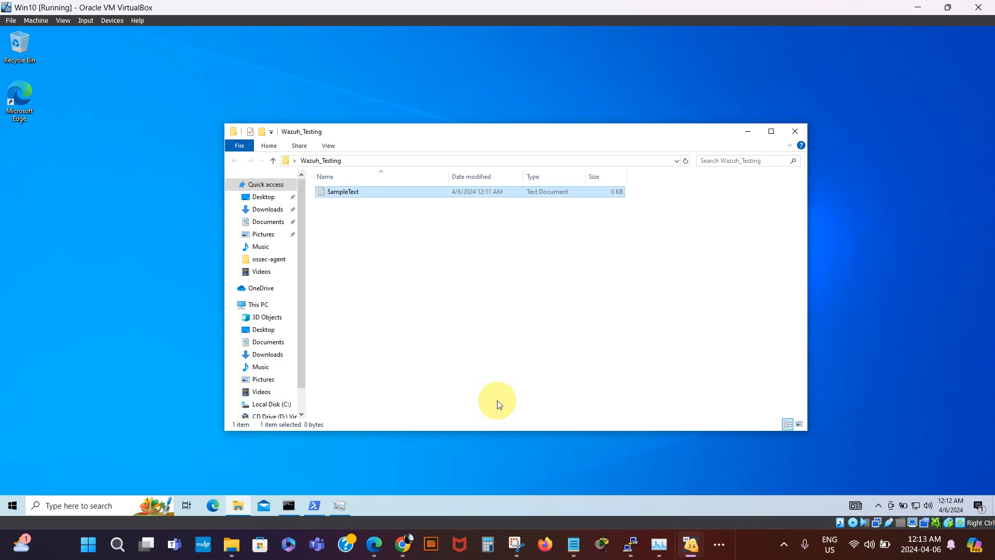
click(796, 133)
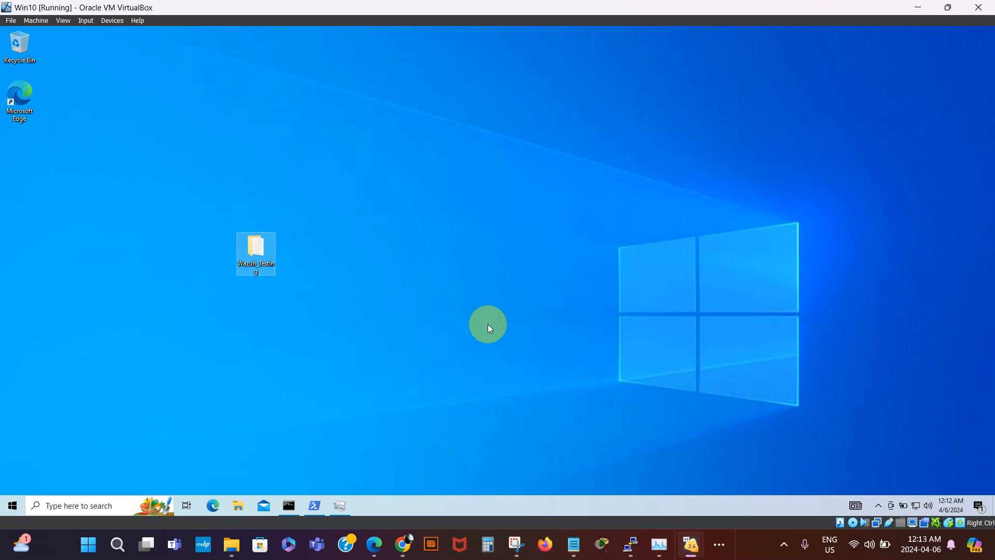
Step: Return to the Wazuh dashboard in Chrome and refresh the Security events list to check for file integrity events
click(717, 542)
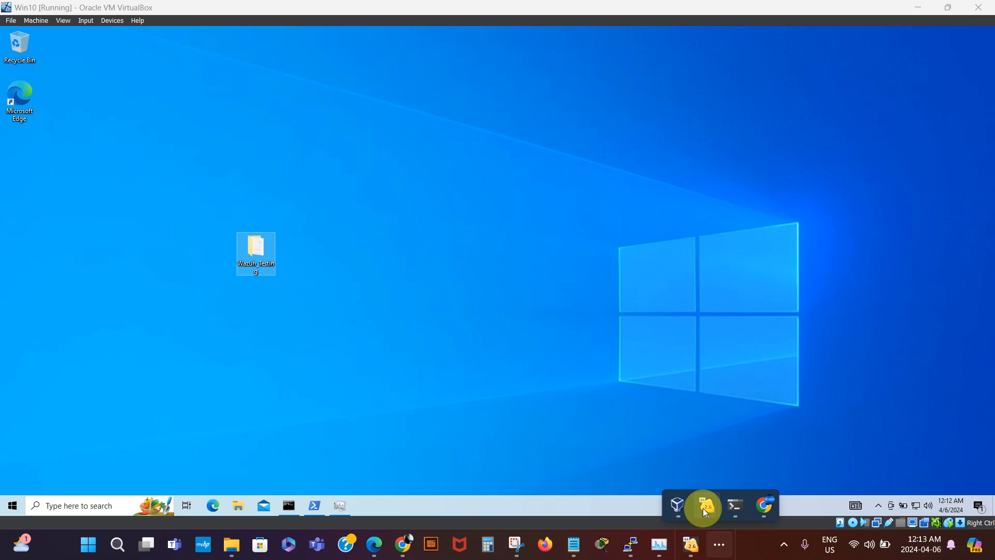
mouse_move(763, 511)
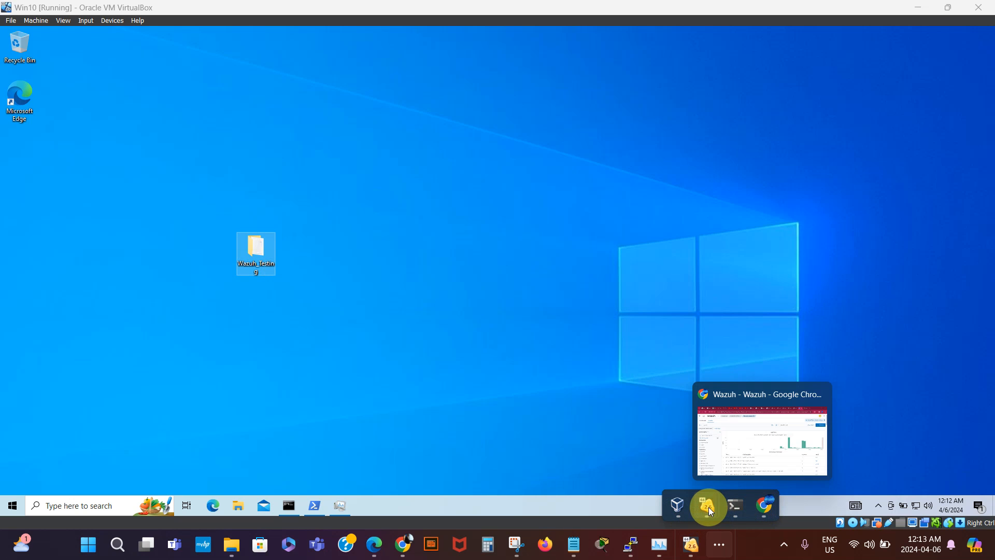
click(756, 452)
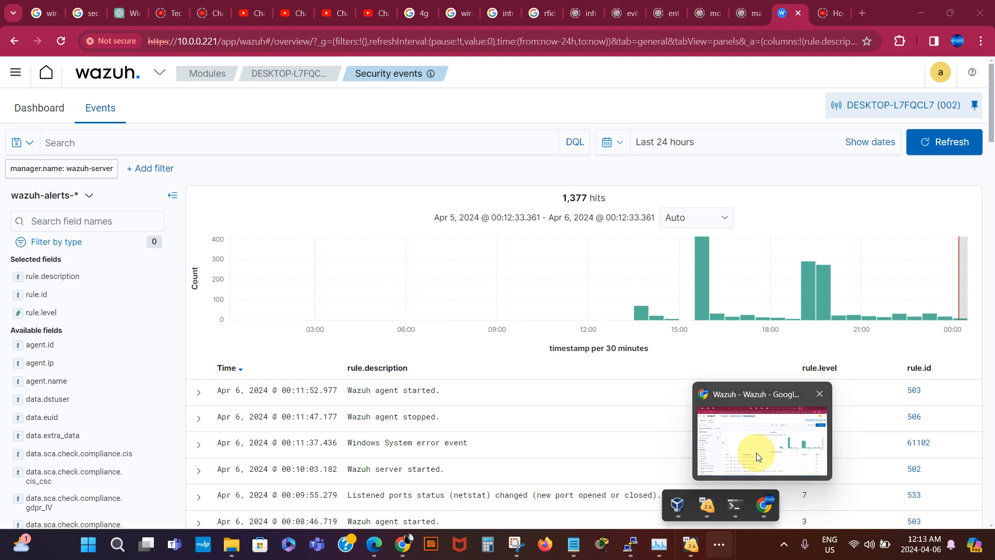
click(942, 141)
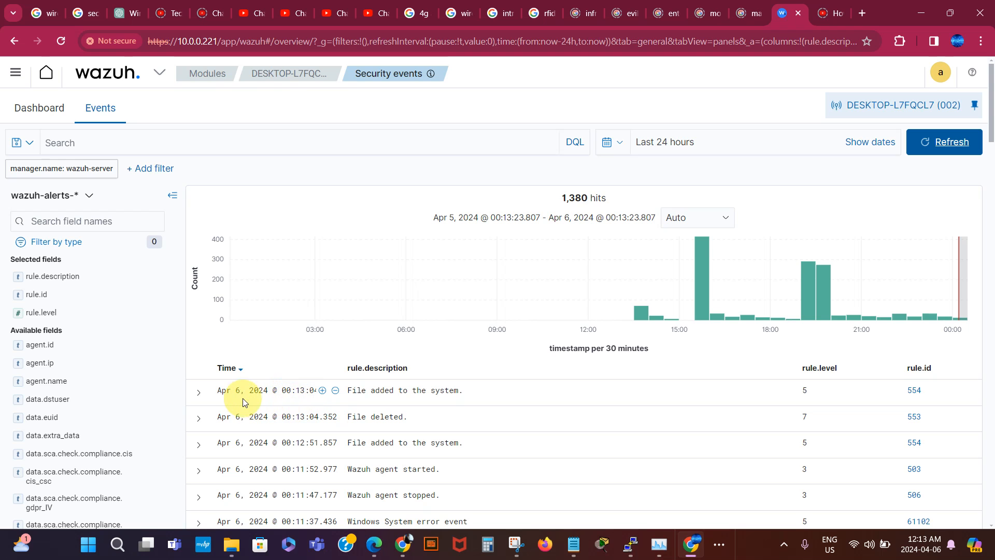
Step: Expand the newest "File added to the system." event and examine its details, including full_log and the rule fields
click(196, 394)
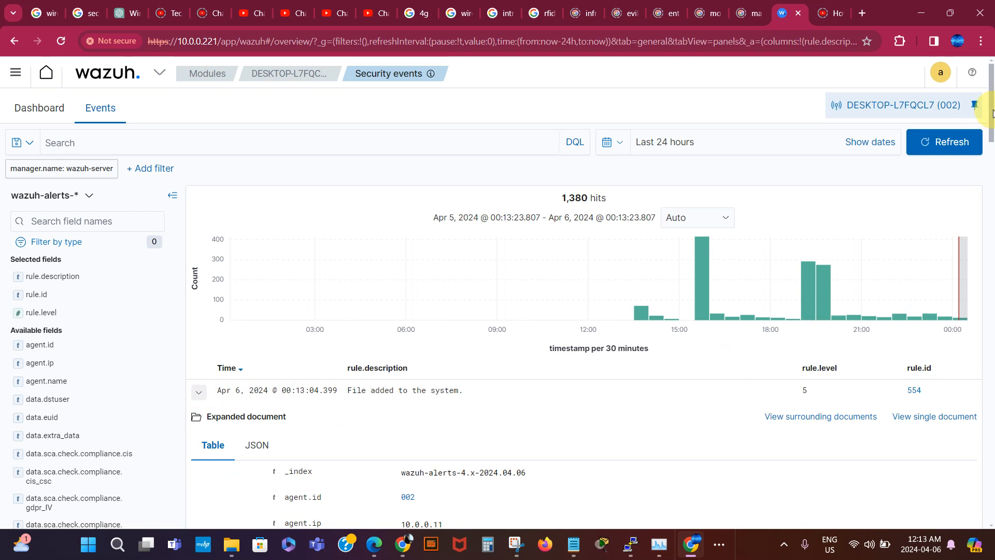
drag(992, 111, 992, 174)
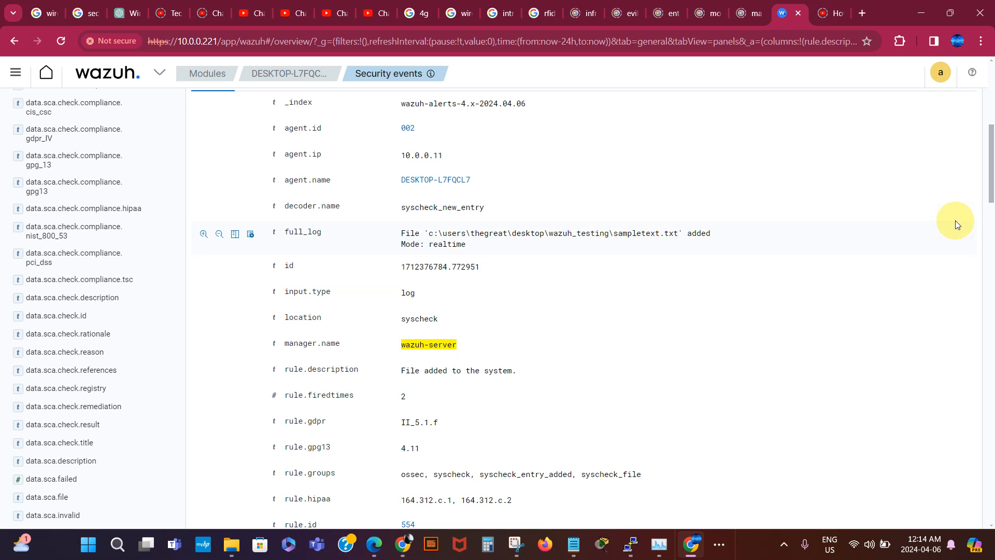
drag(992, 184, 989, 201)
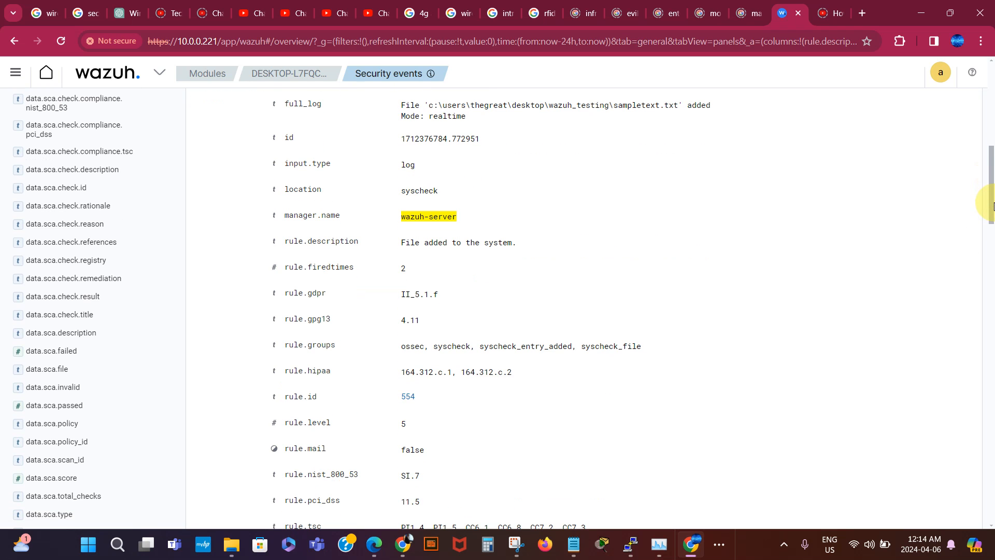
Step: Bring up the Notepad notes, highlight the username in the second File Integrity Monitoring directories line, and minimize Notepad
click(573, 543)
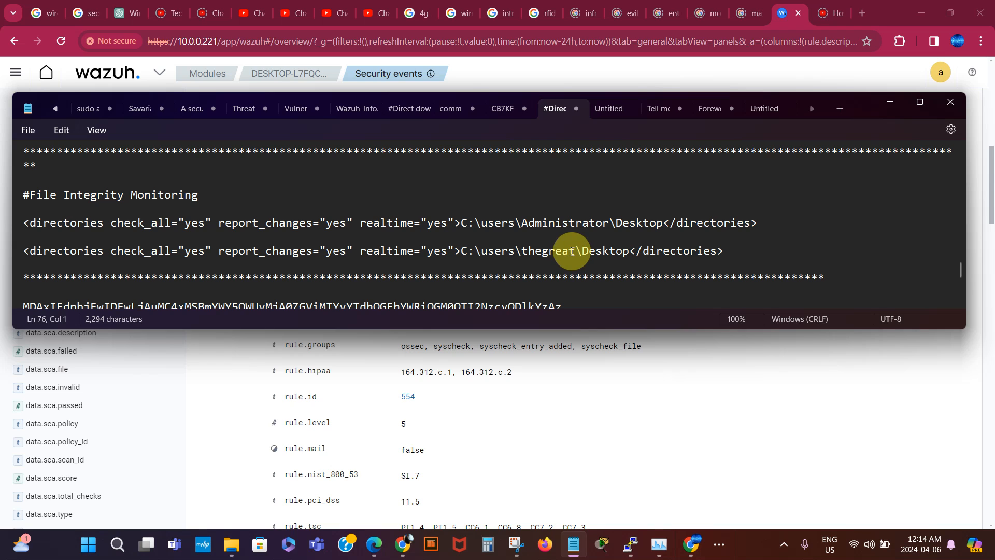
drag(574, 254, 524, 254)
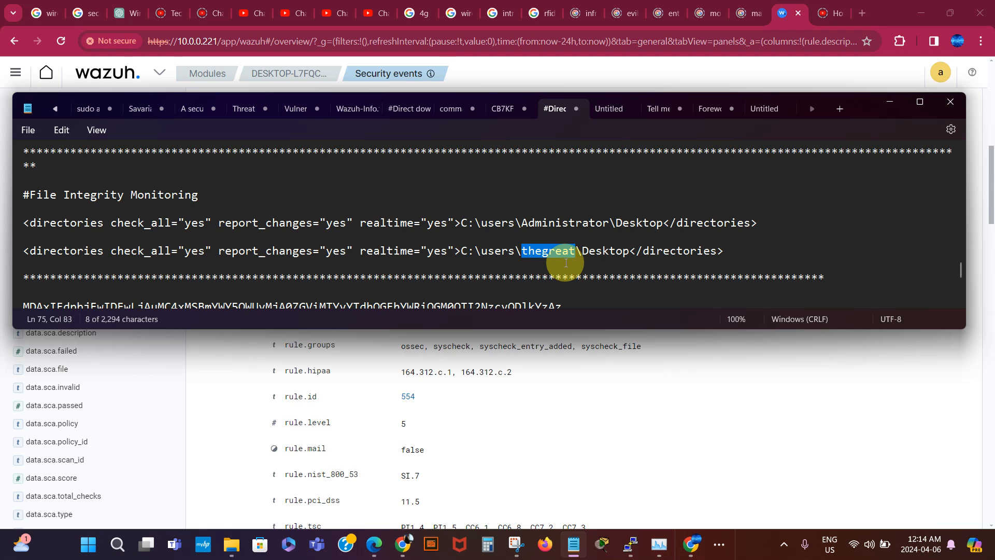
click(742, 262)
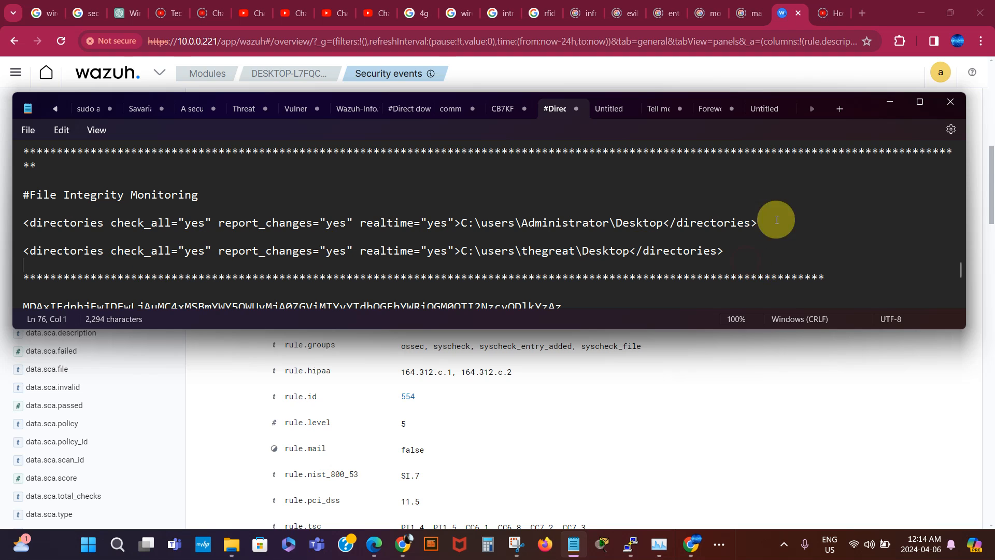
click(891, 104)
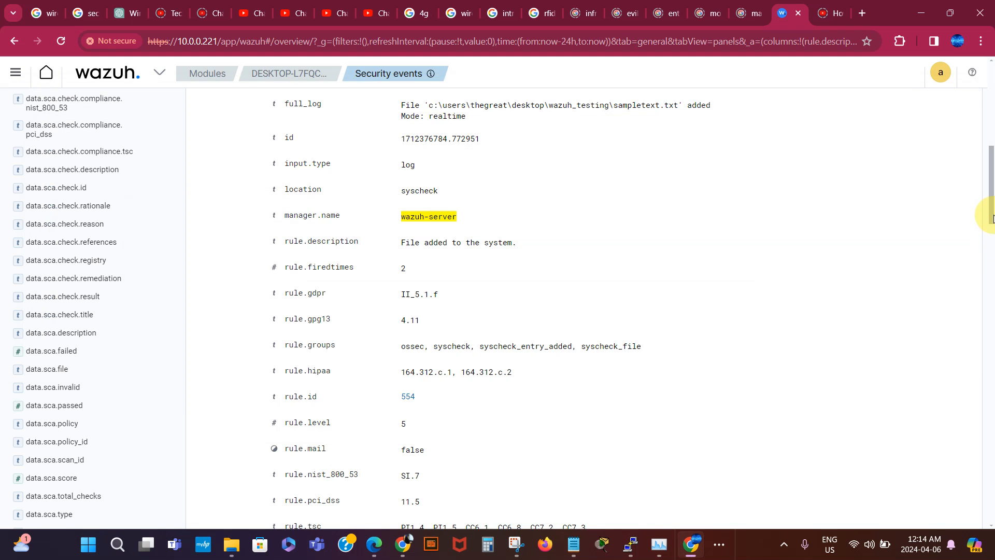
Step: Filter the Security events dashboard by Authentication failure and list the matching events
drag(992, 213, 975, 104)
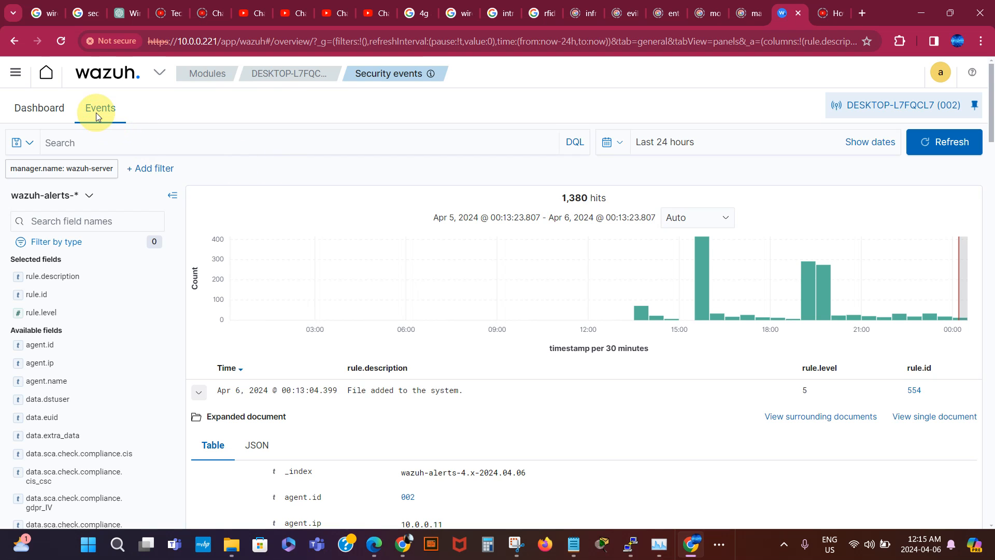
click(36, 109)
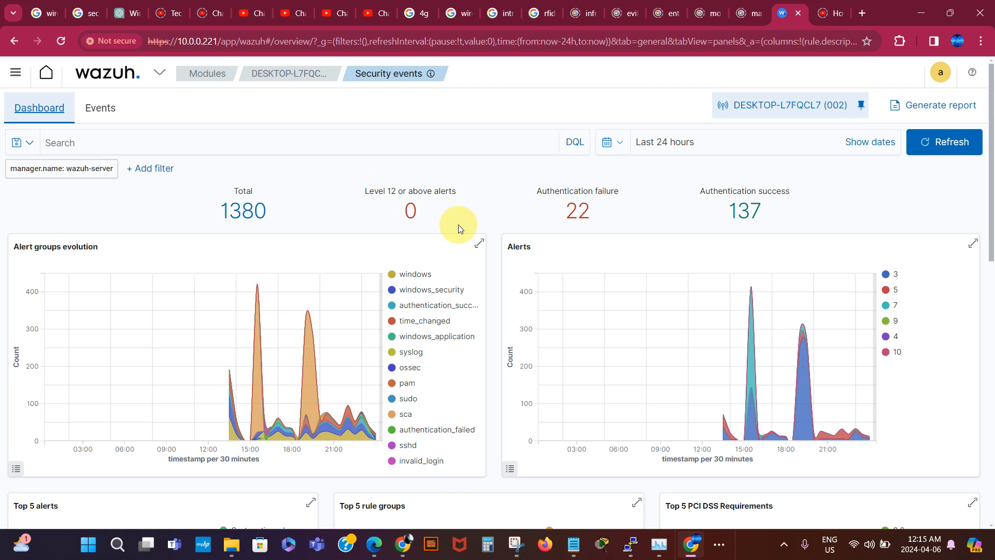
click(577, 211)
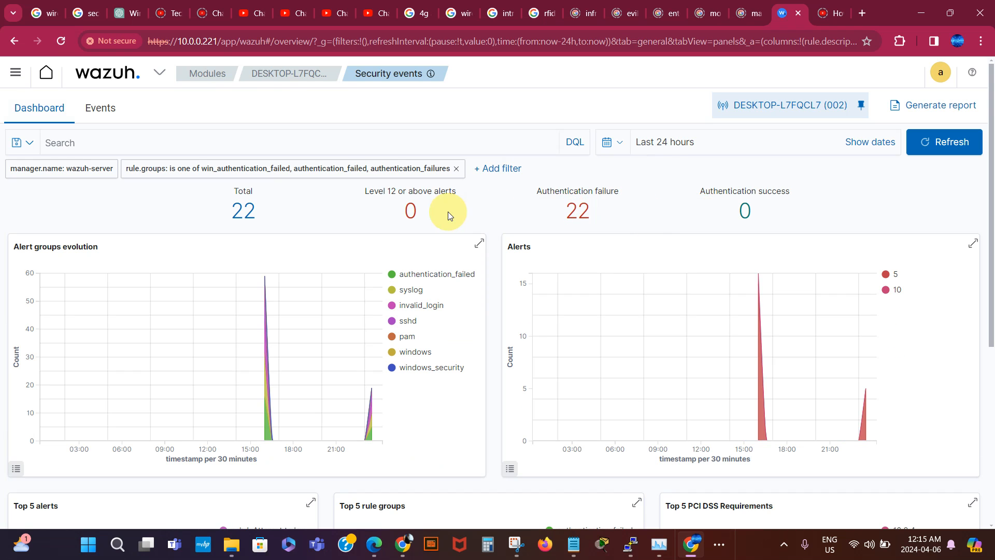
click(100, 111)
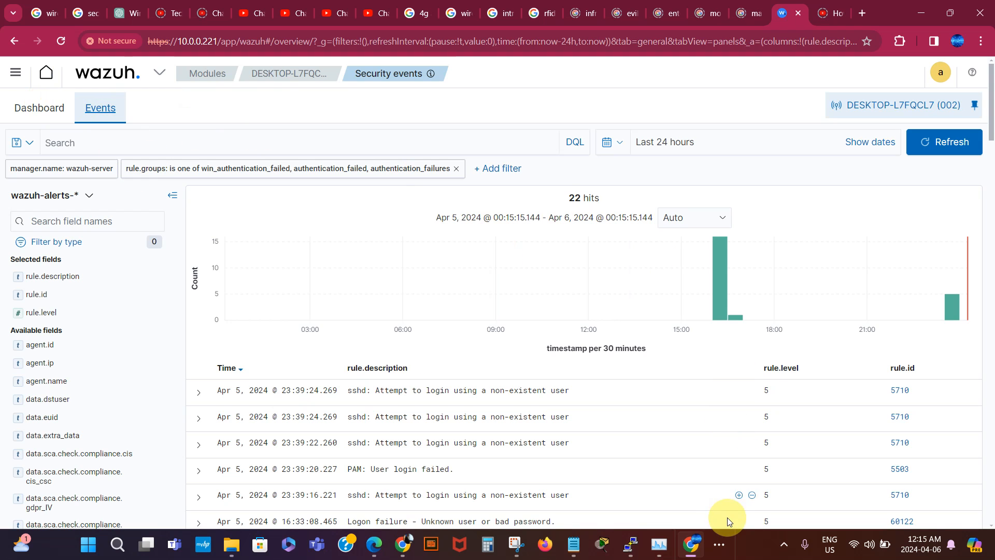
Step: Switch to the Win10 virtual machine and sign out of the current Windows session
click(719, 547)
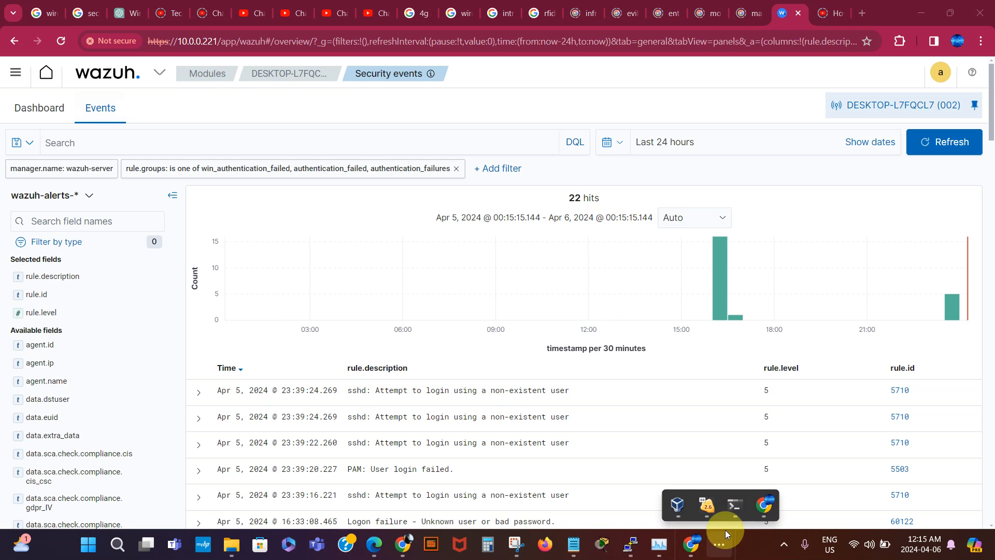
mouse_move(736, 506)
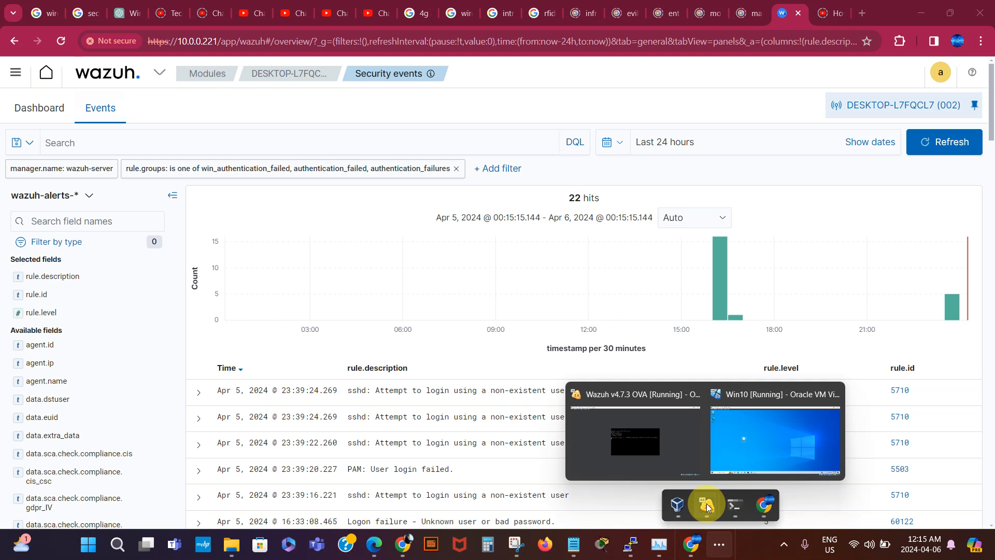
click(755, 453)
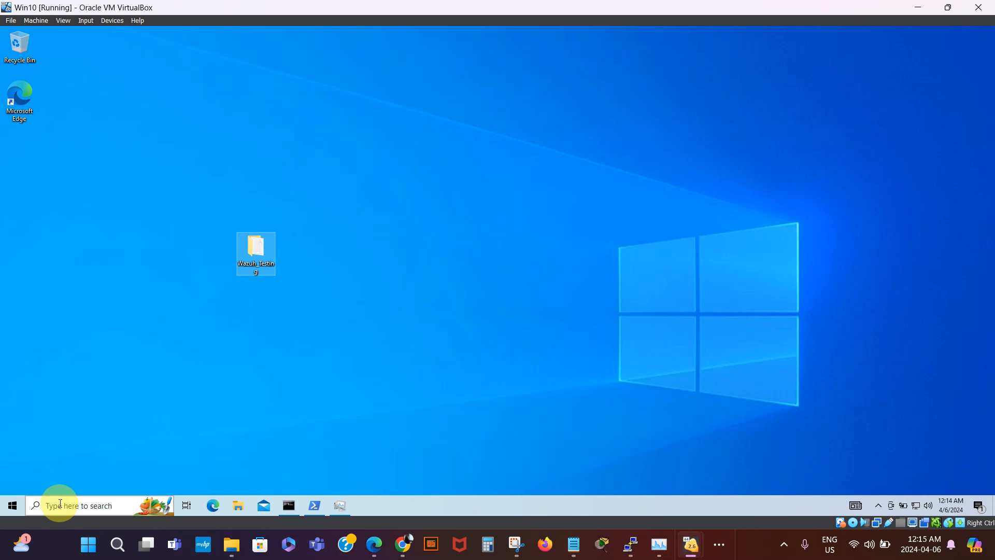
click(13, 507)
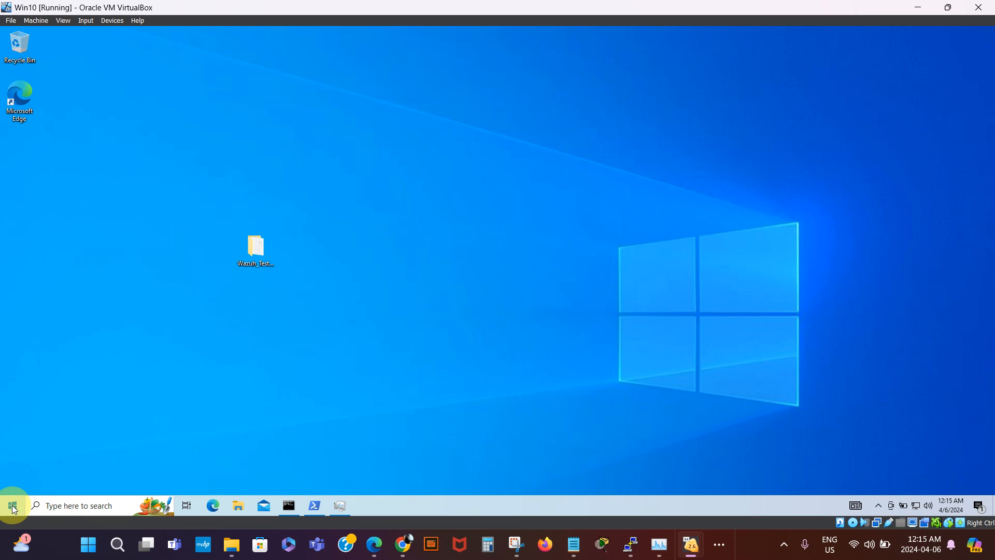
click(13, 507)
right_click(13, 508)
mouse_move(31, 476)
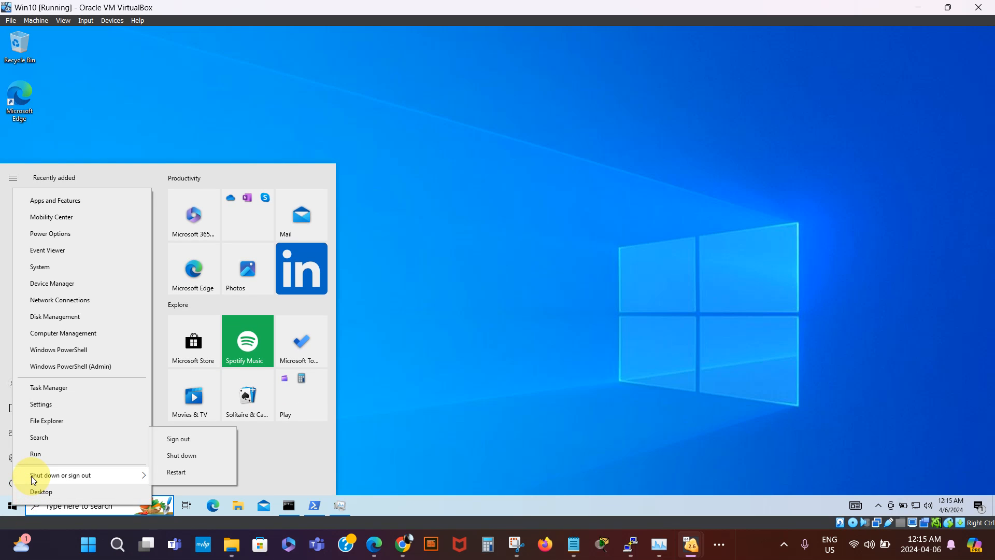
click(179, 440)
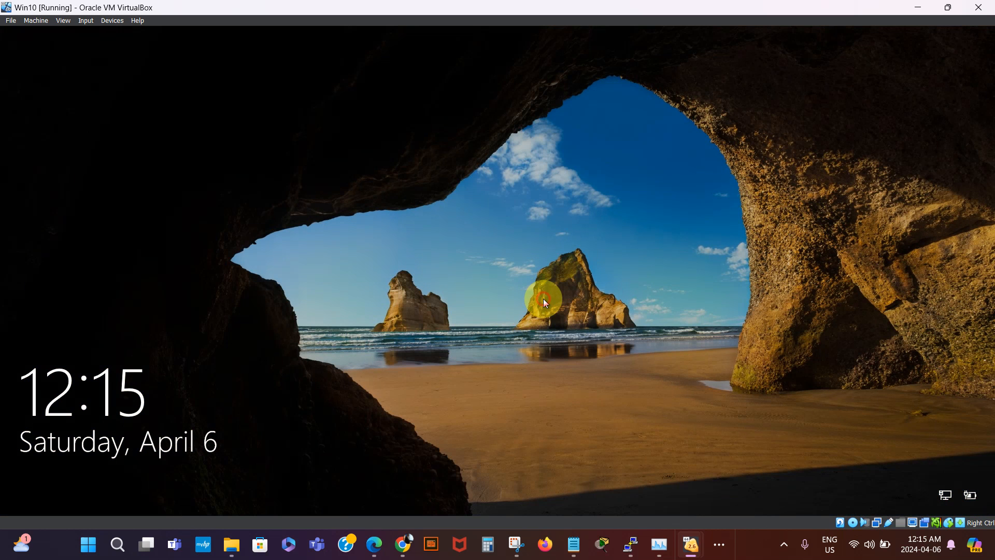
Step: Dismiss the lock screen and attempt to sign in to the Windows account with a wrong password
click(544, 300)
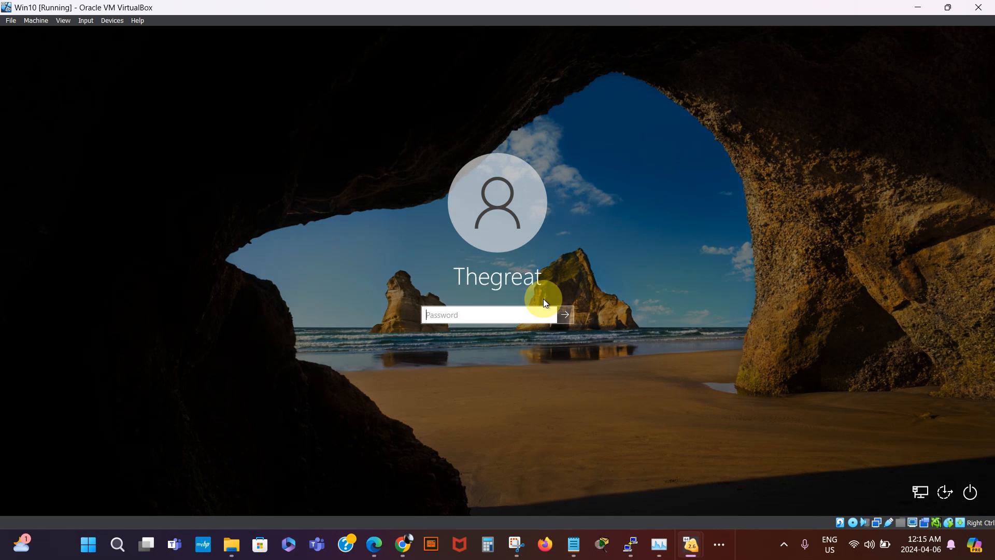
text(•••••••)
key(Return)
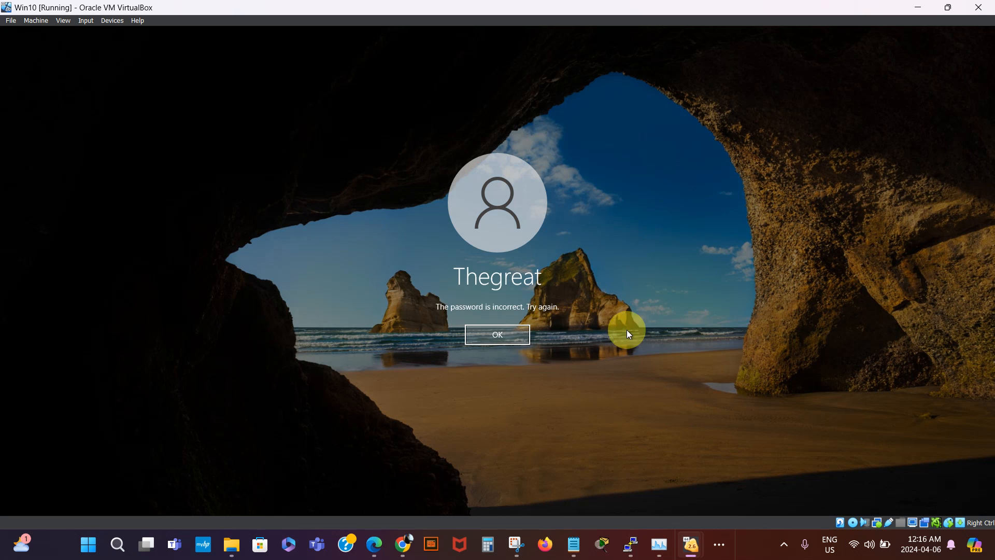
Step: Switch to the Wazuh dashboard in Chrome and refresh the filtered authentication failure events
click(719, 544)
mouse_move(762, 512)
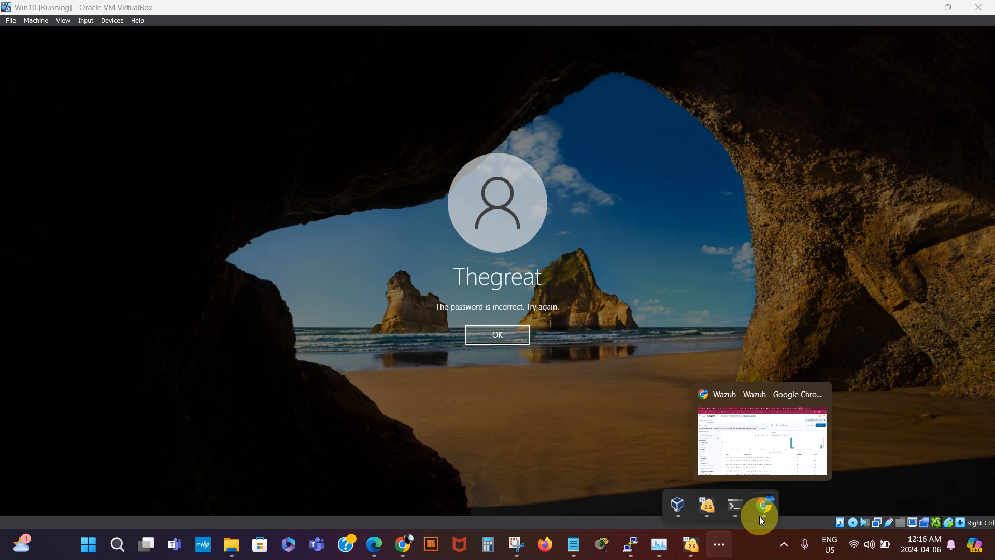
click(760, 443)
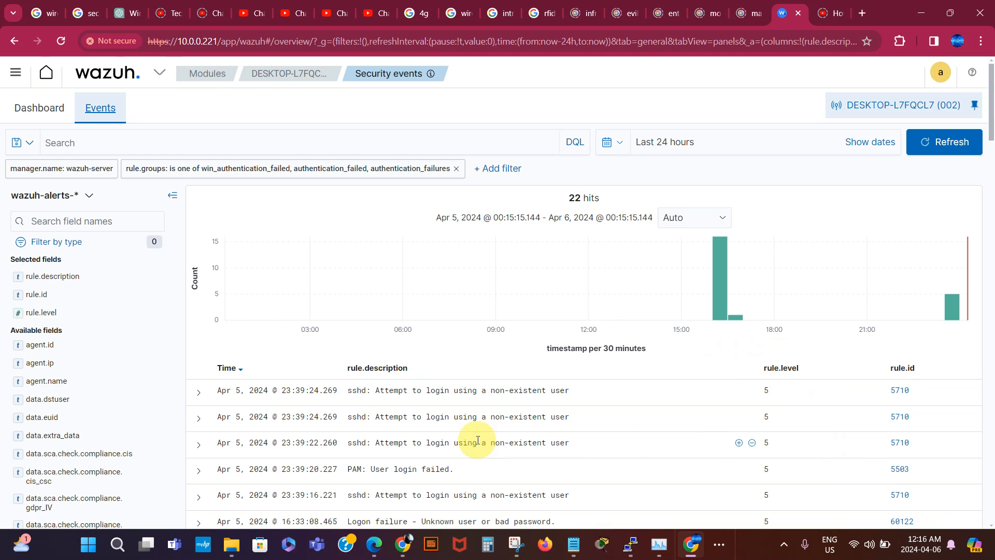
click(947, 145)
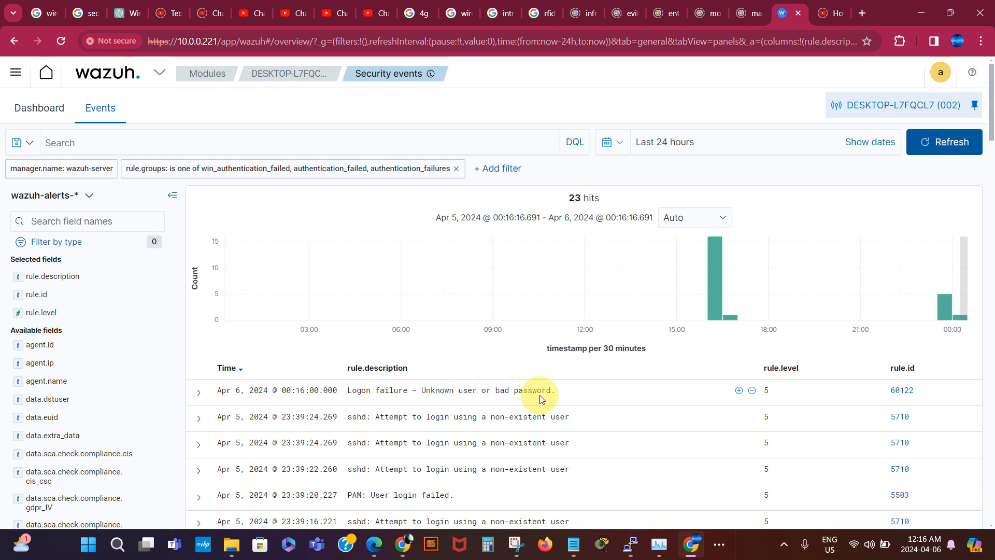
Step: Expand the newest "Logon failure - Unknown user or bad password." event and examine its agent, logon and target user fields
click(199, 393)
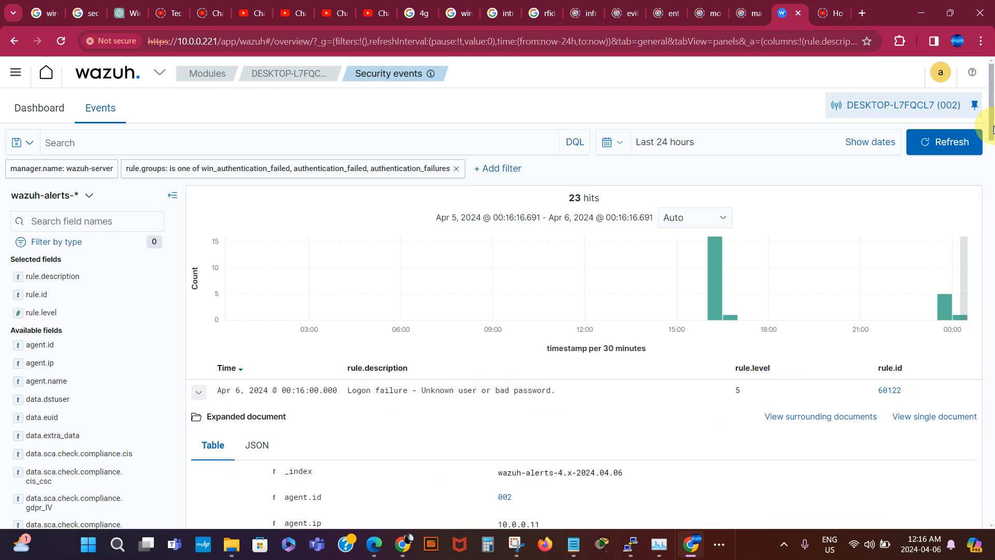
scroll(993, 152, down, 3)
scroll(994, 155, down, 4)
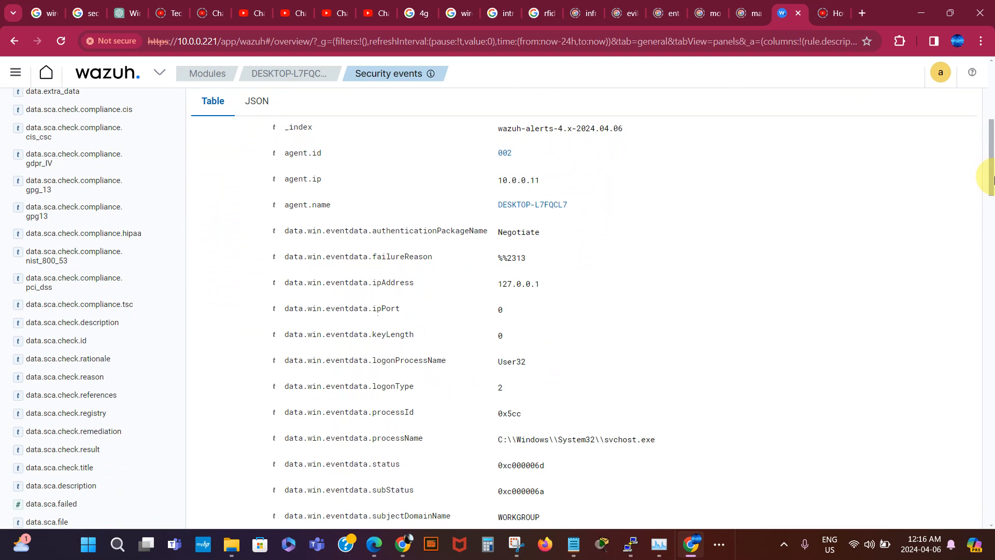
drag(994, 180, 983, 206)
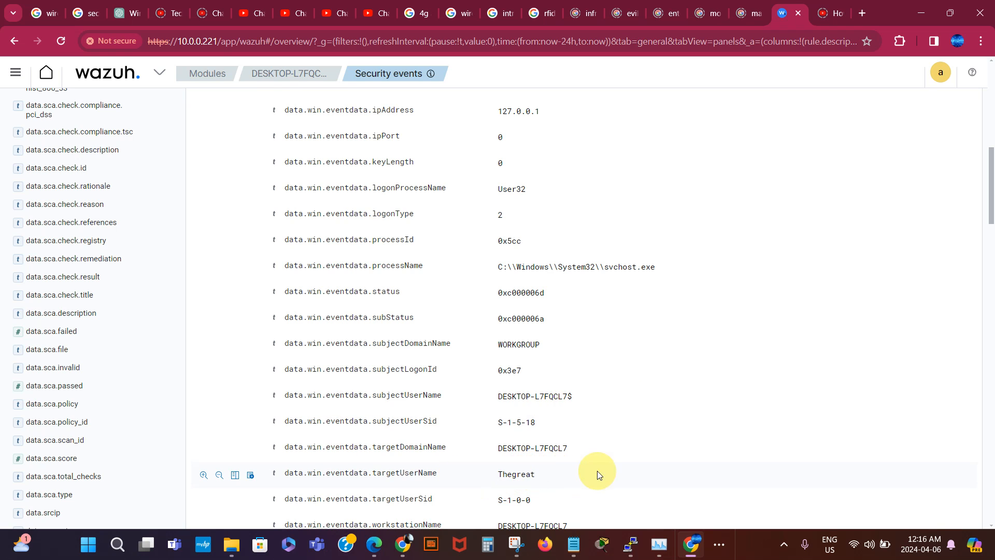
drag(992, 182, 990, 136)
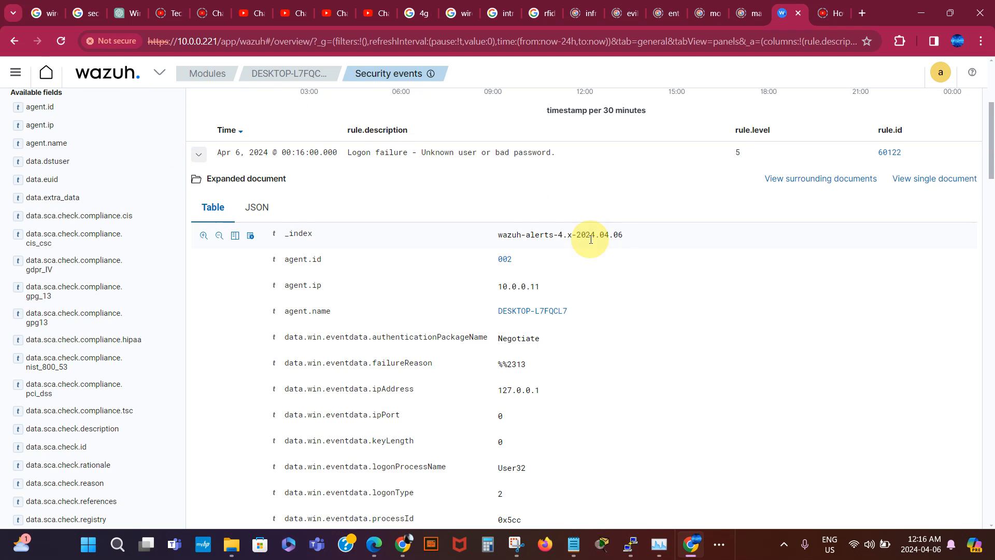
drag(991, 138, 991, 78)
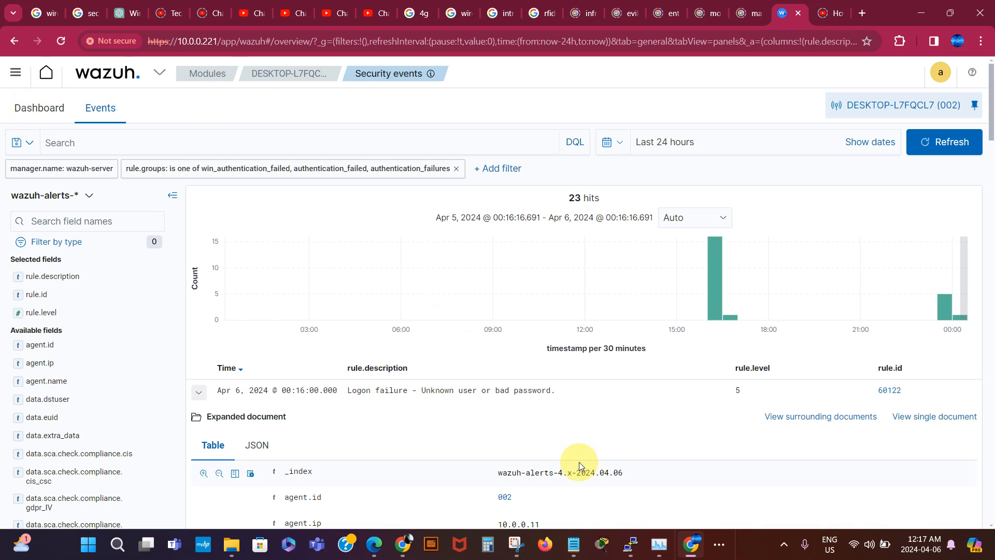
Step: Return to the Win10 virtual machine, dismiss the sign-in error, and sign in with the account password
click(720, 546)
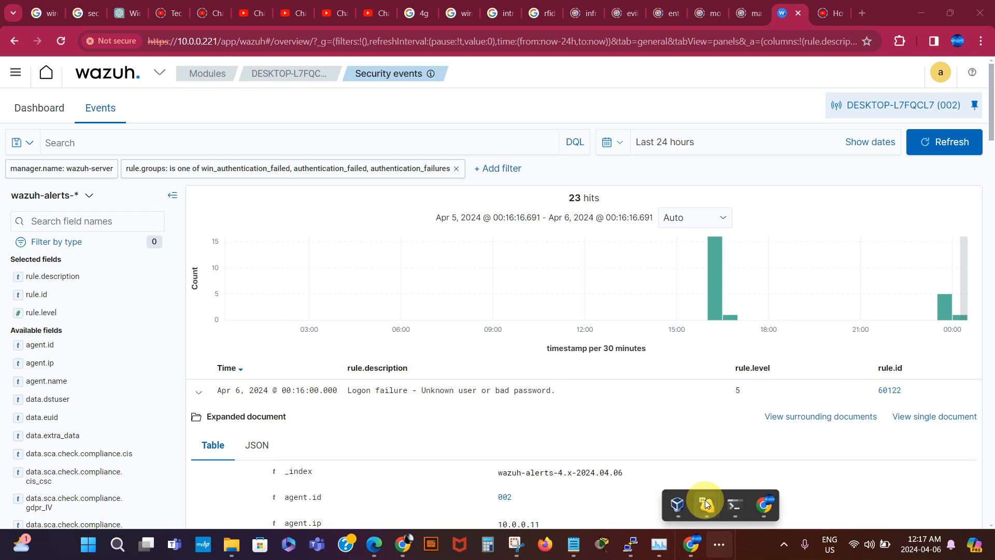
mouse_move(707, 506)
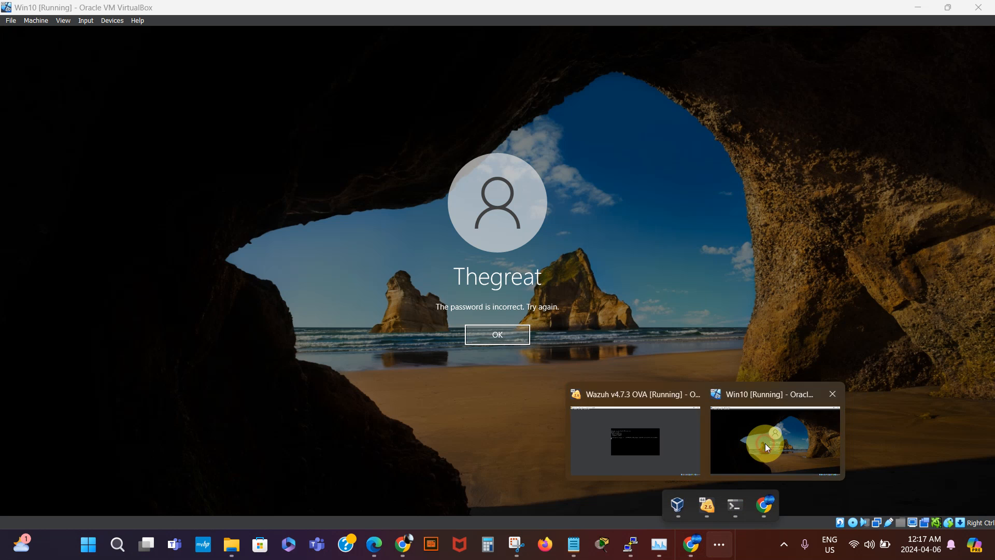
click(765, 443)
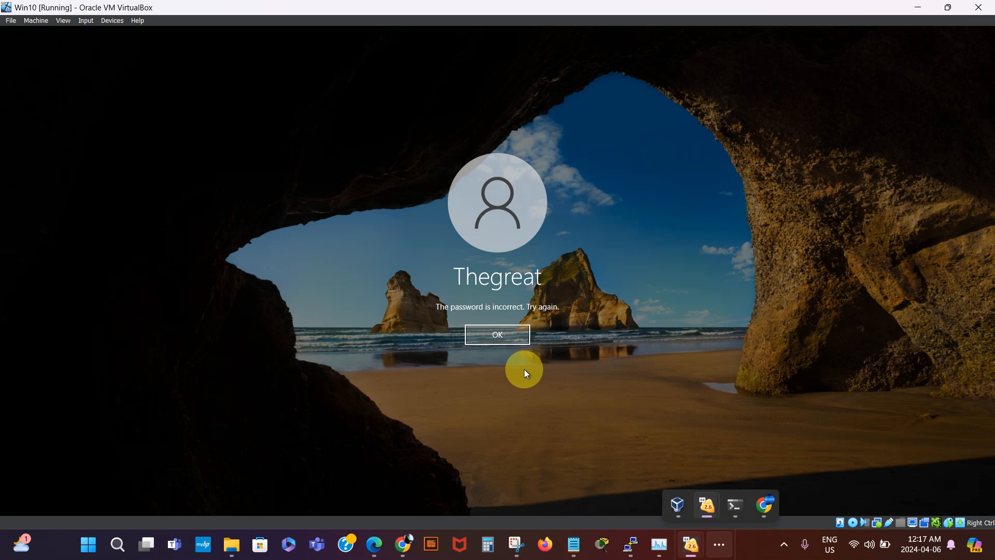
click(498, 334)
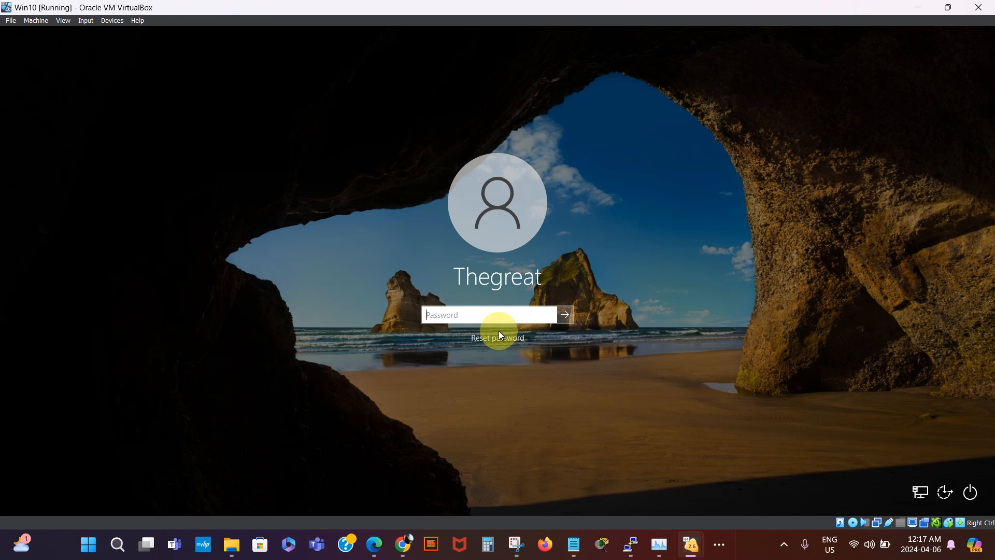
text(********)
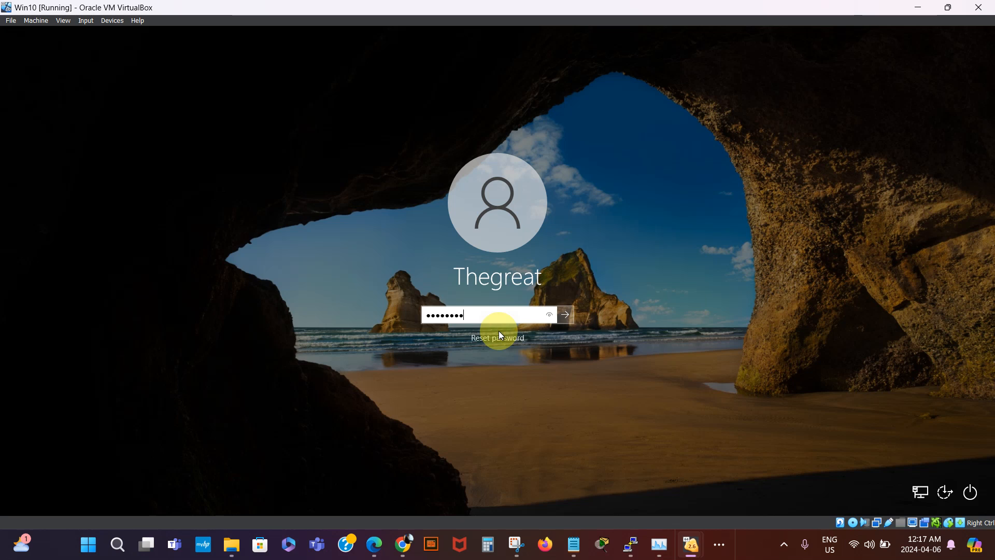
key(Return)
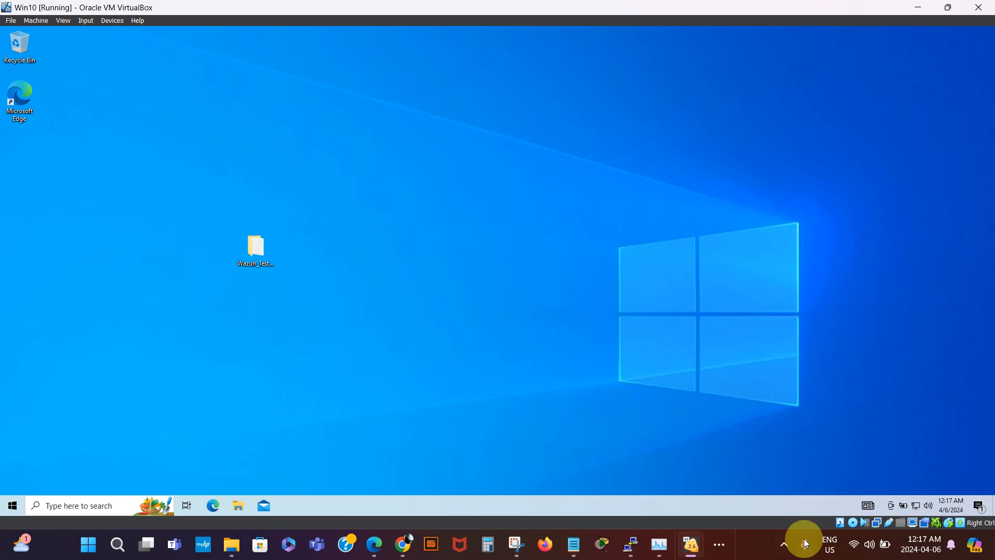
click(787, 550)
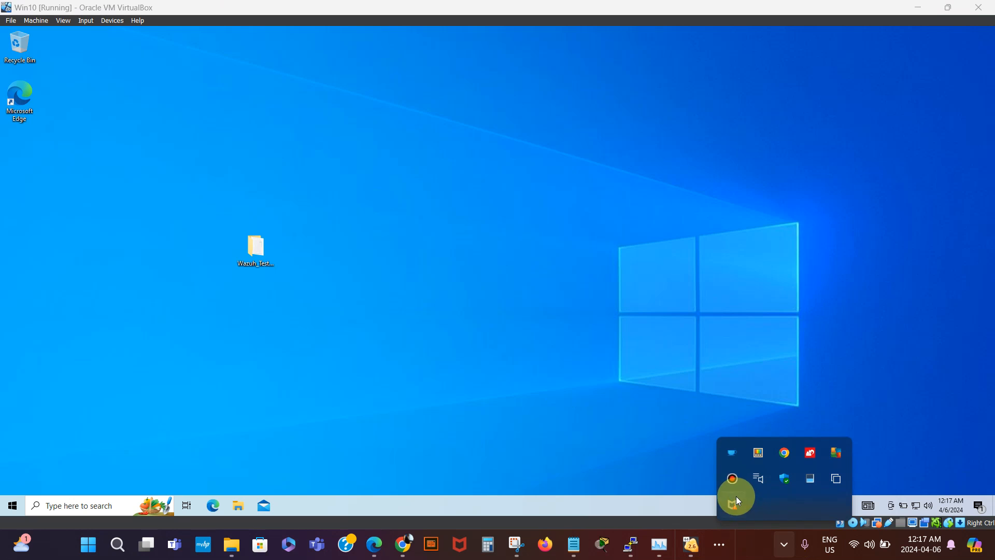
click(733, 479)
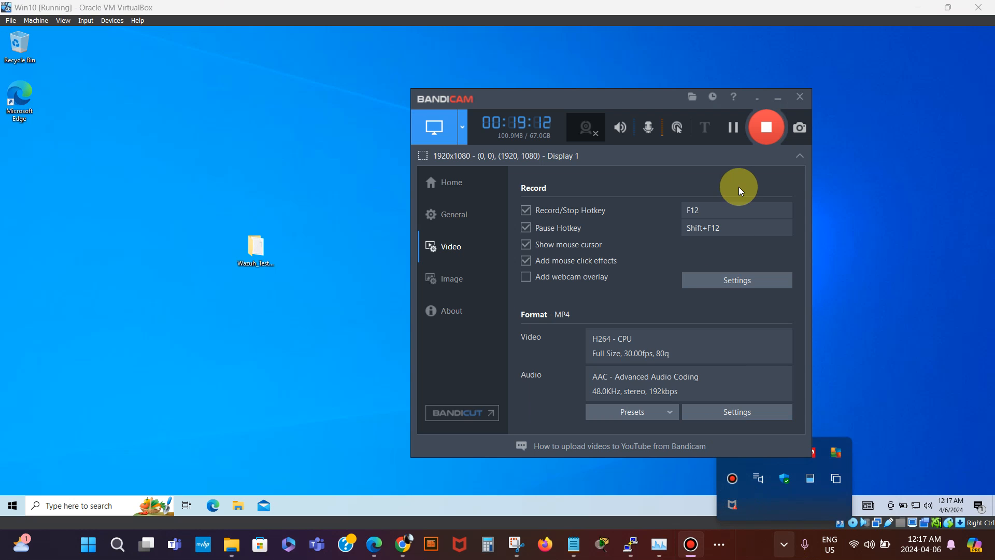
Step: Switch from the virtual machine to the Wazuh dashboard in Chrome and refresh the authentication failure events several times
click(750, 99)
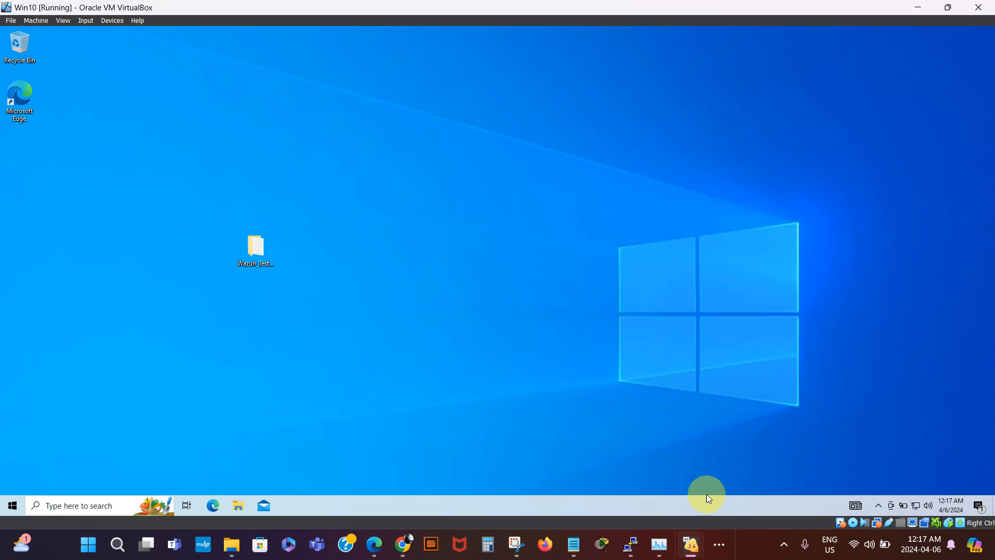
click(721, 546)
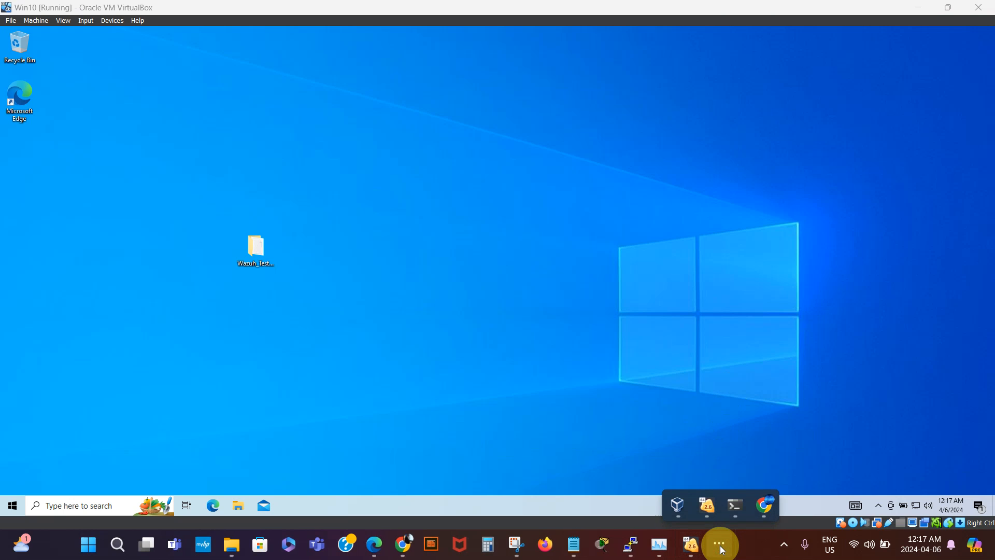
click(765, 509)
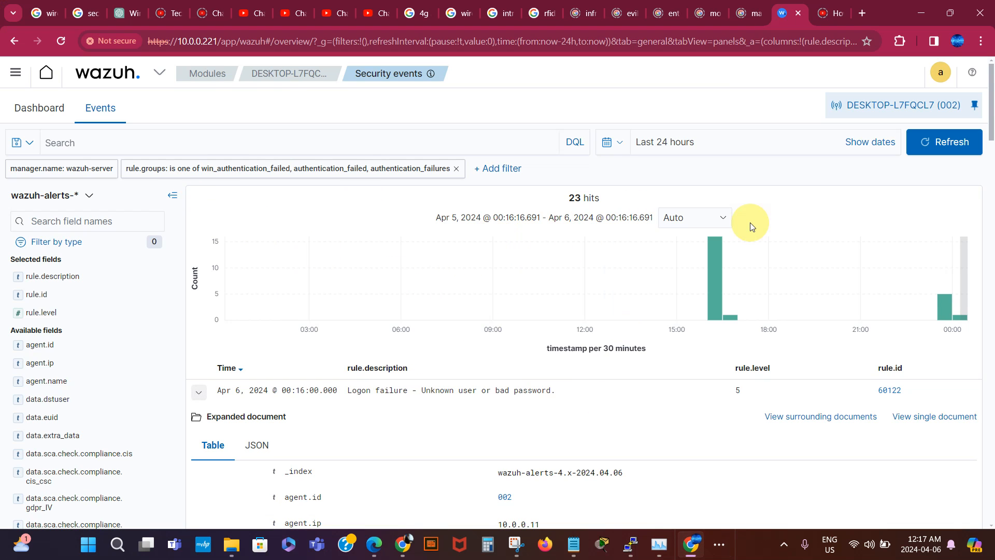
click(947, 144)
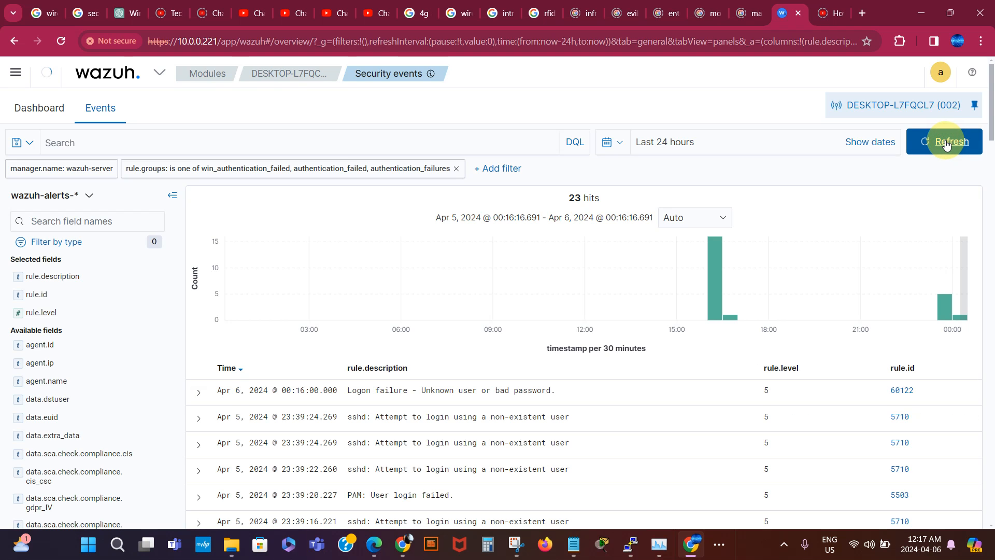
click(947, 143)
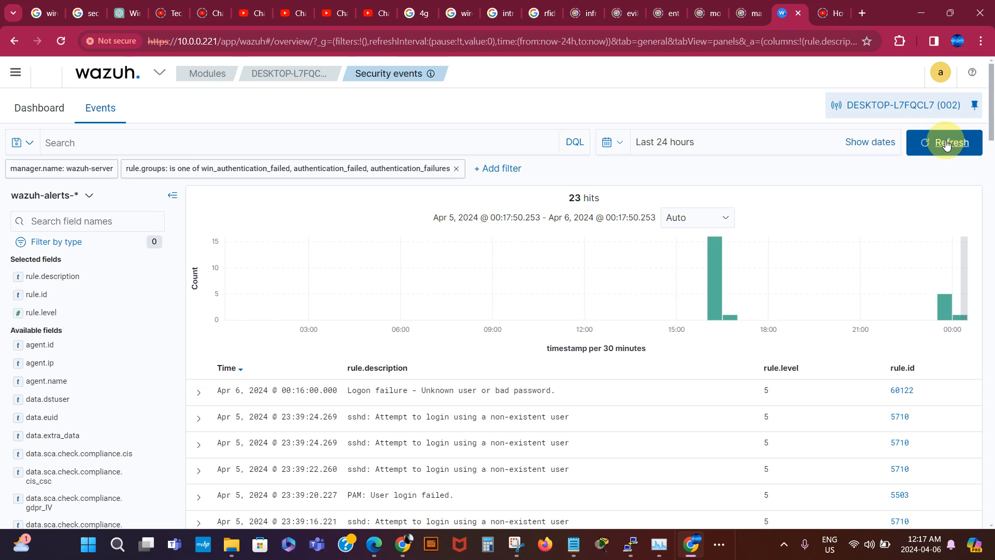
click(927, 144)
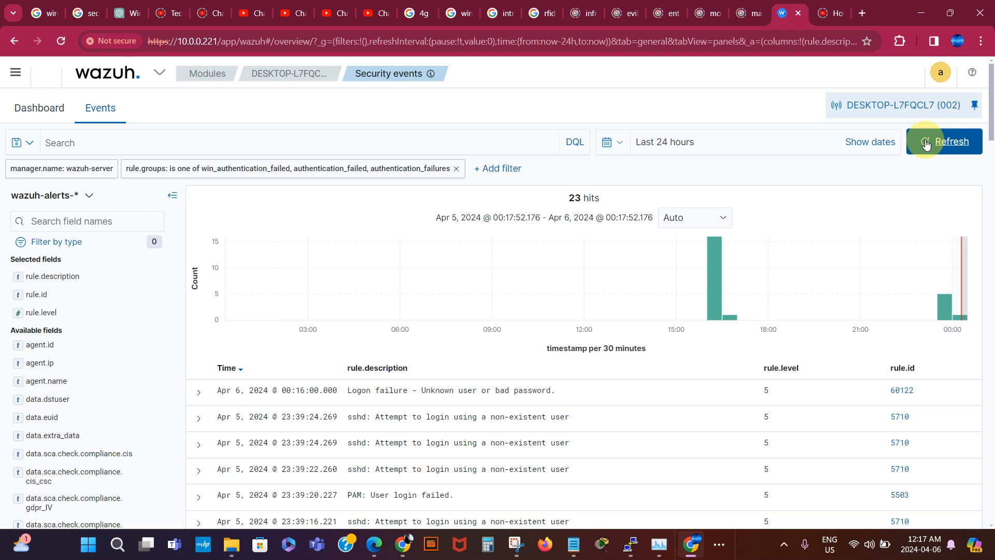
click(927, 144)
click(927, 144)
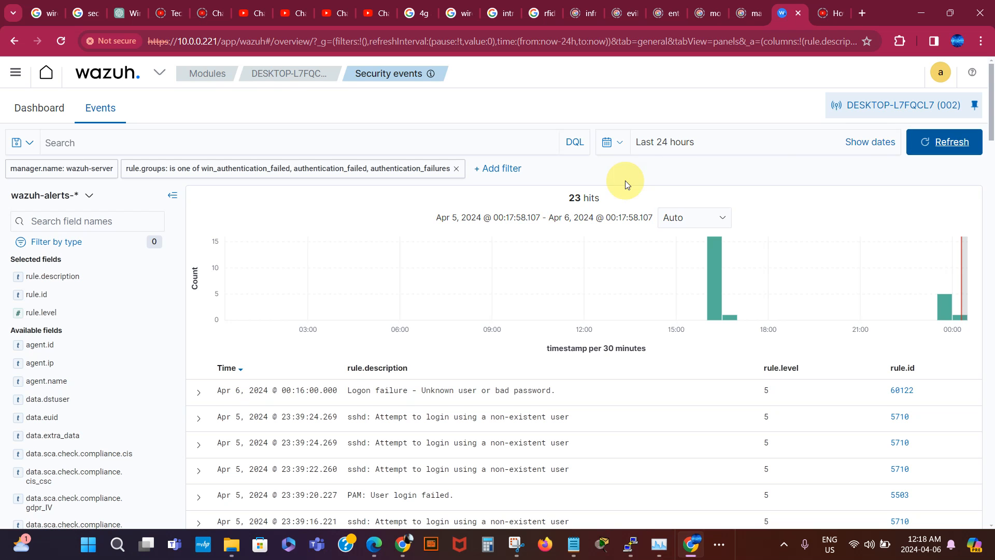
Step: Reload the Security events dashboard and list only the events filtered by Authentication success
click(36, 108)
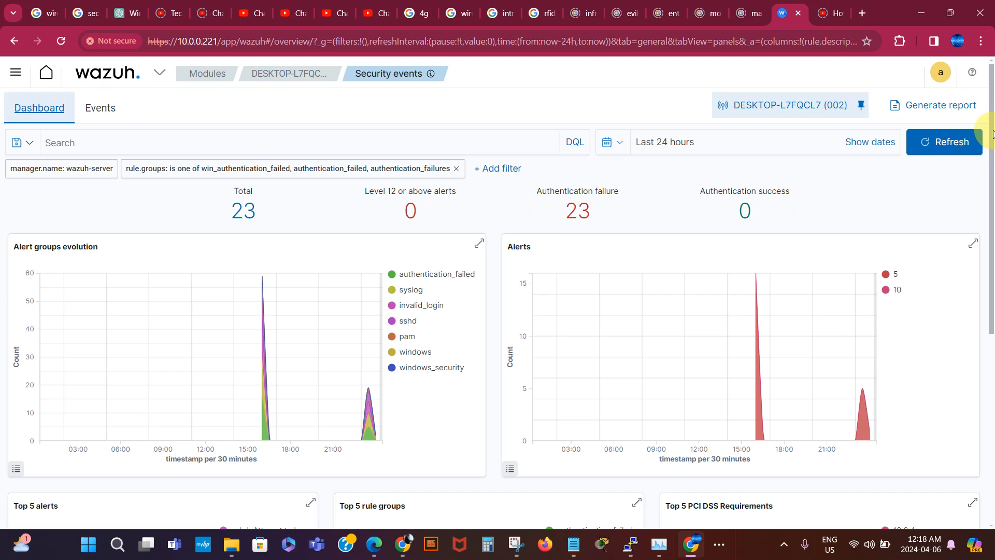
click(938, 142)
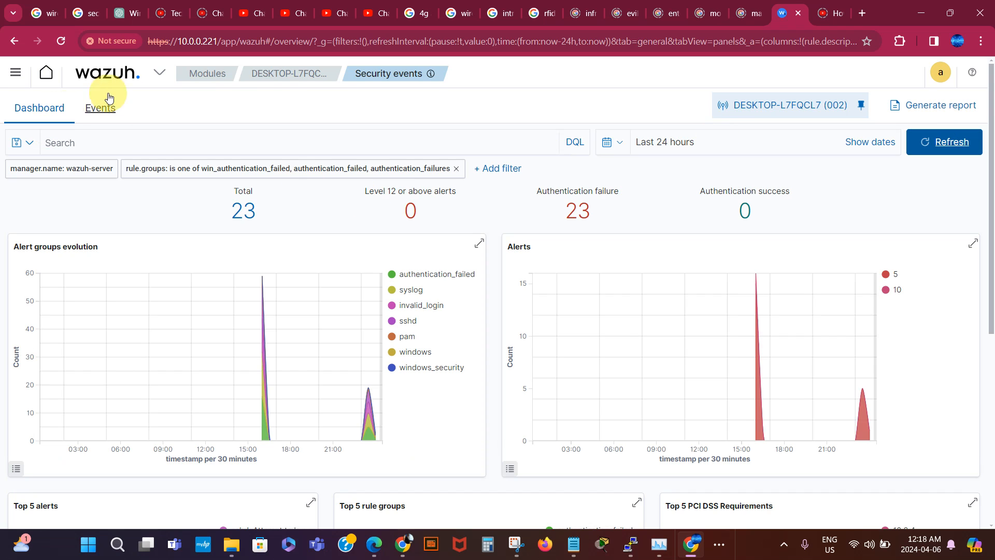
click(61, 41)
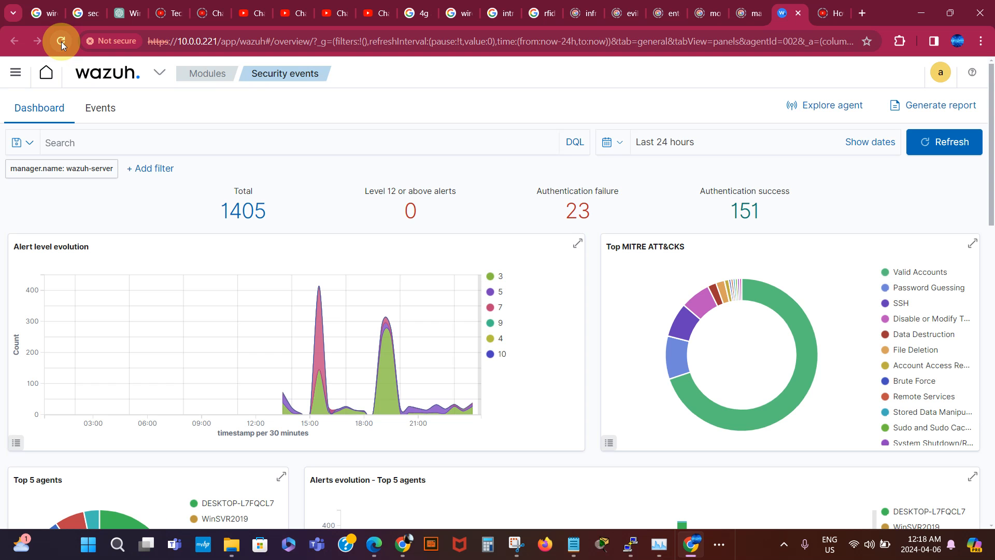
click(747, 212)
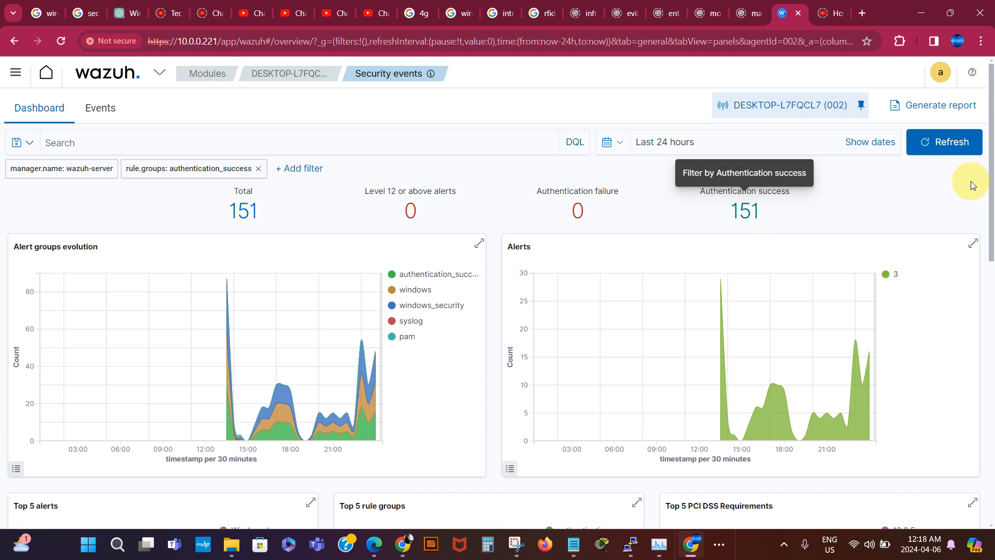
click(100, 108)
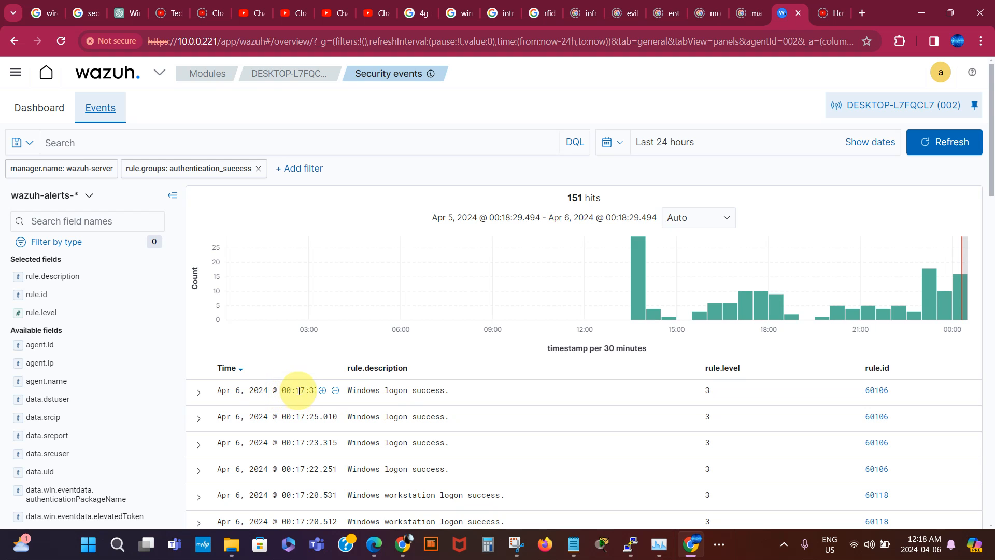
Step: Expand the newest "Windows logon success." event and examine its agent, logon and process fields
mouse_move(927, 547)
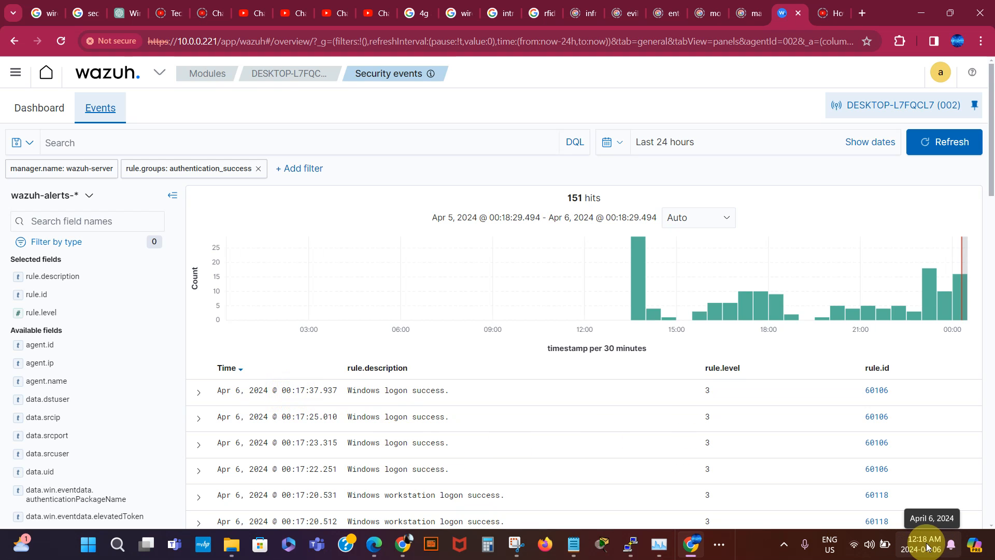
click(199, 398)
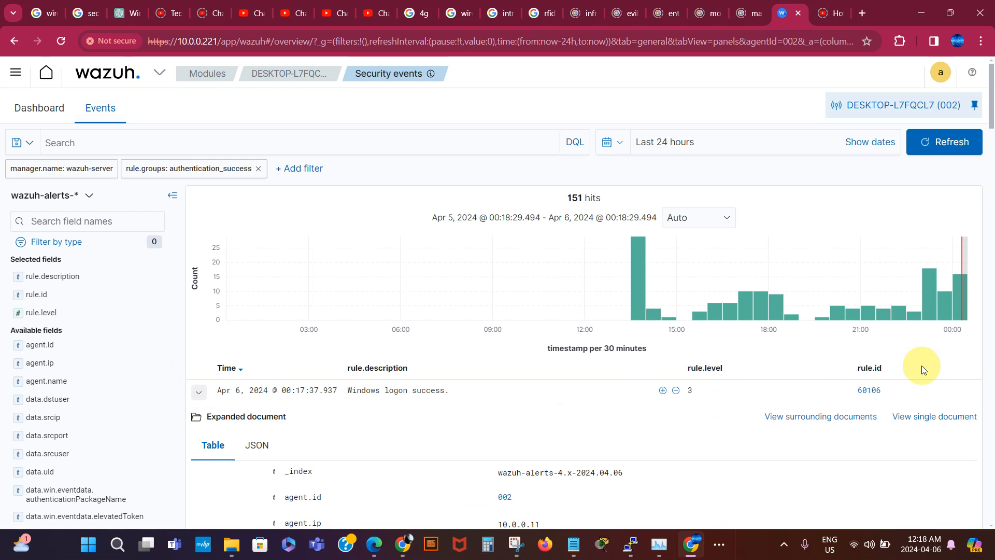
drag(991, 118, 990, 157)
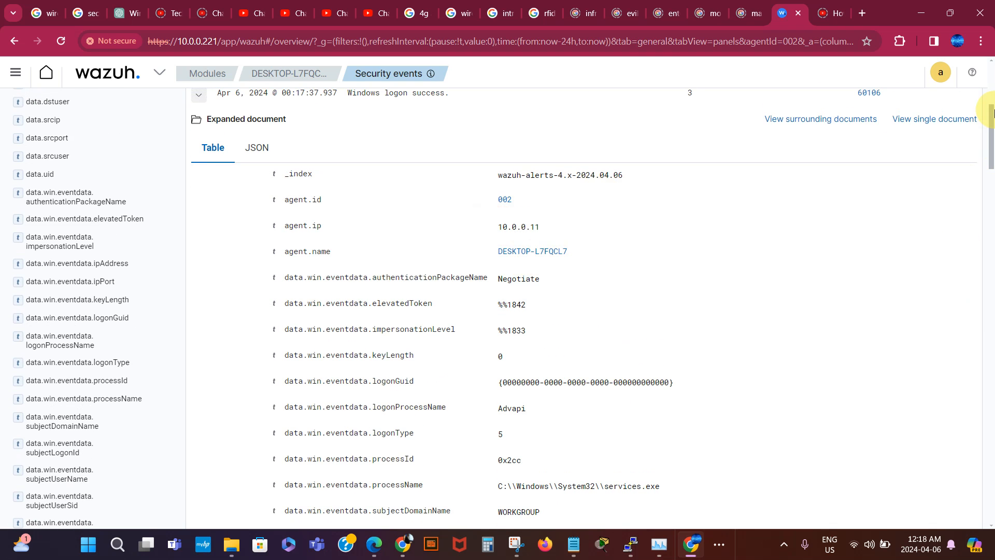
drag(991, 132, 986, 82)
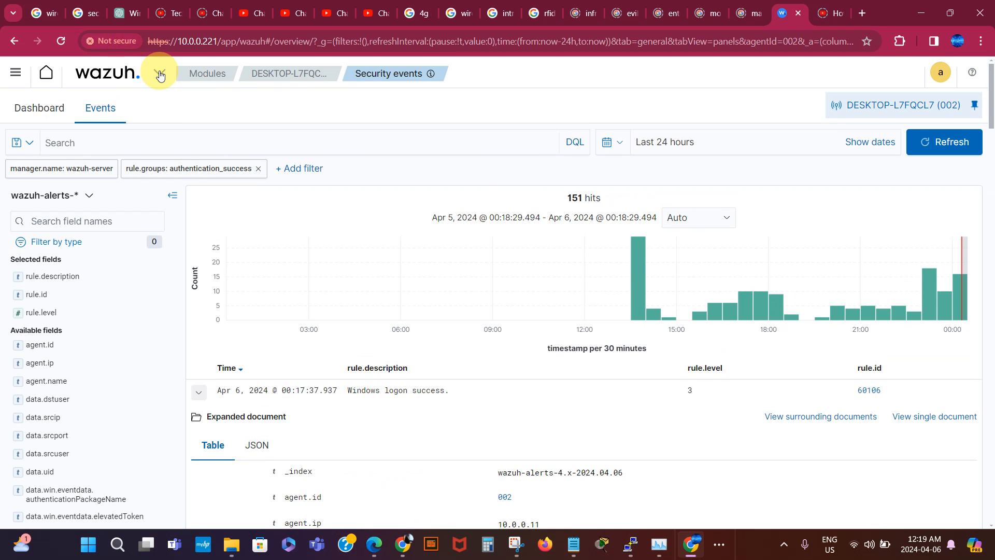
Step: Return to the Wazuh home page, then use Command Prompt to attempt an SSH login to 10.0.0.221 with an invalid username and wrong passwords
click(46, 77)
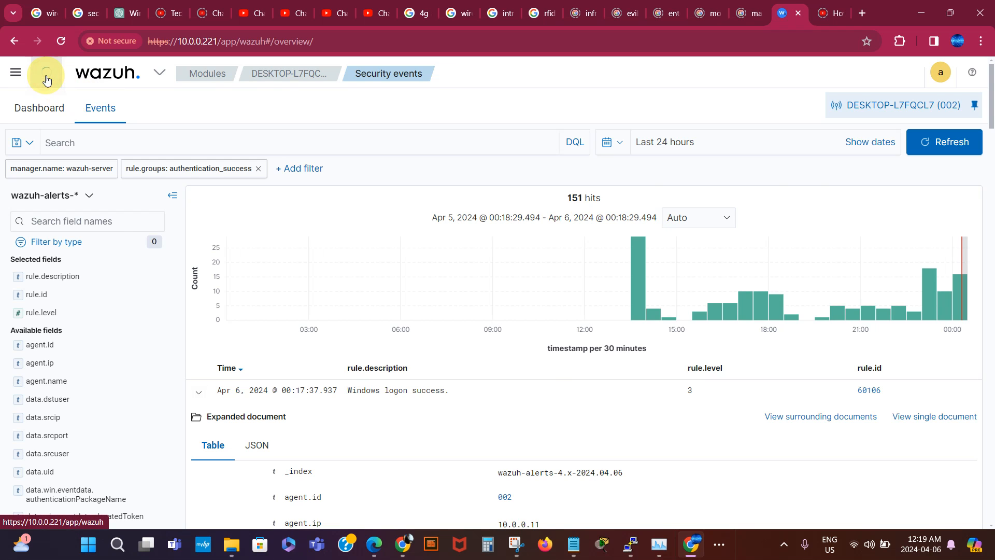
click(720, 545)
click(734, 506)
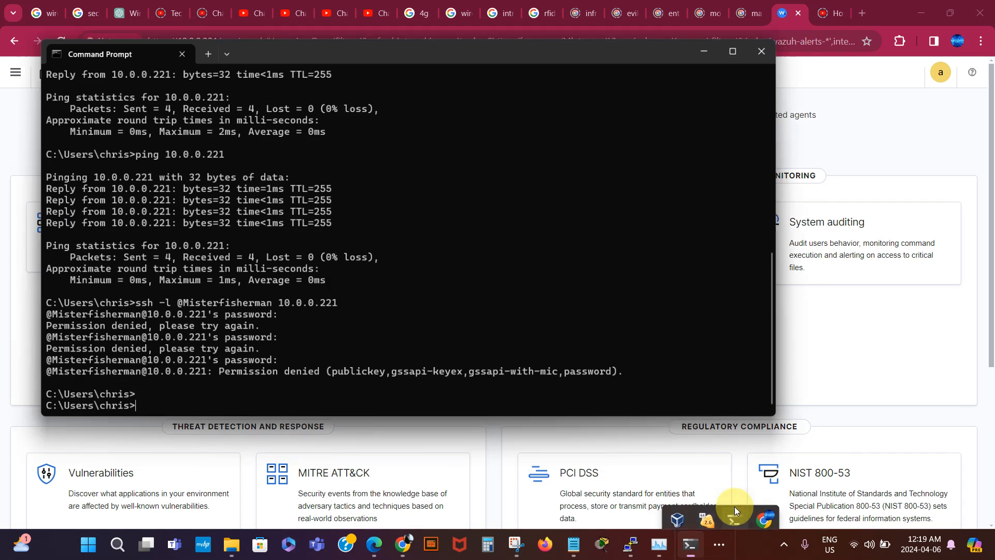
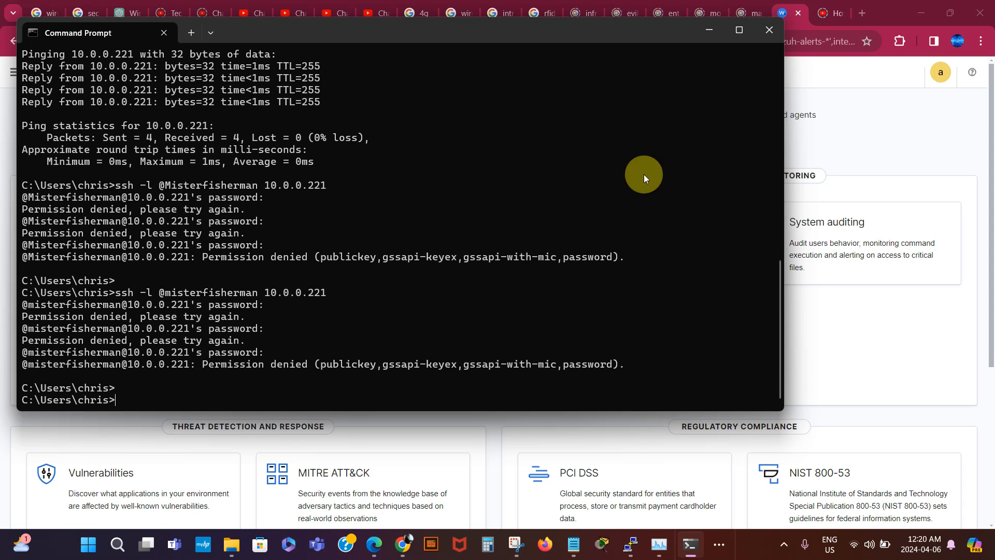
click(709, 31)
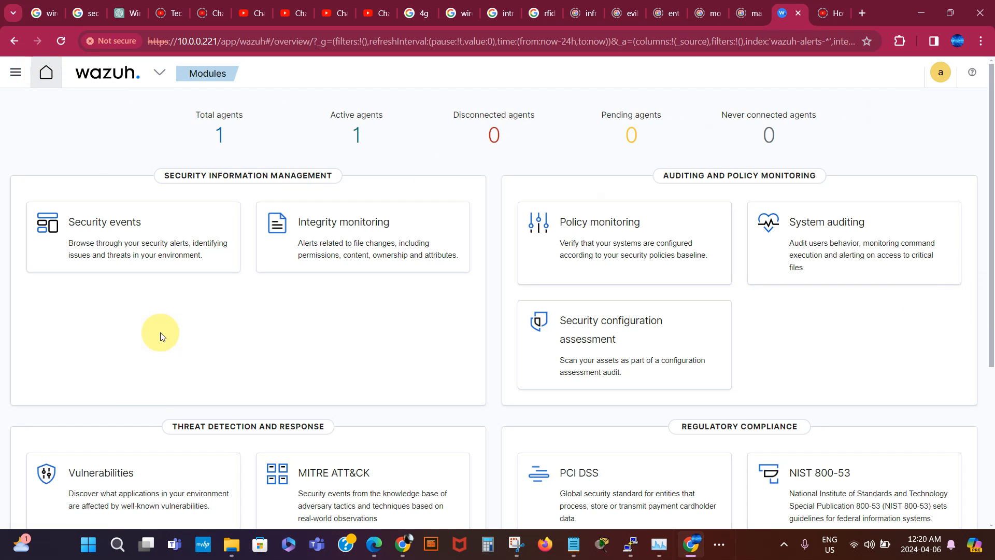
Step: Open the Security events module for agent 002 and refresh its list of events
click(116, 222)
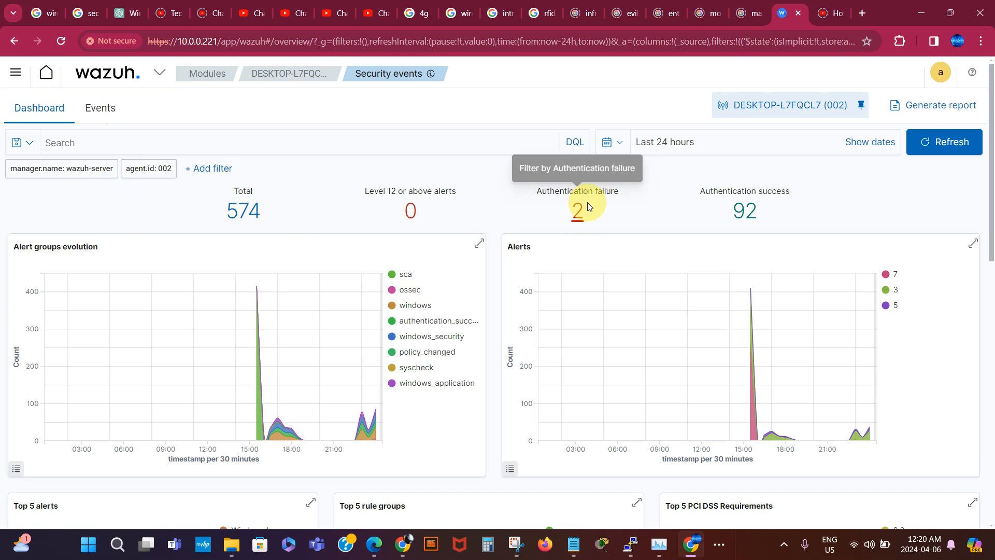
click(101, 107)
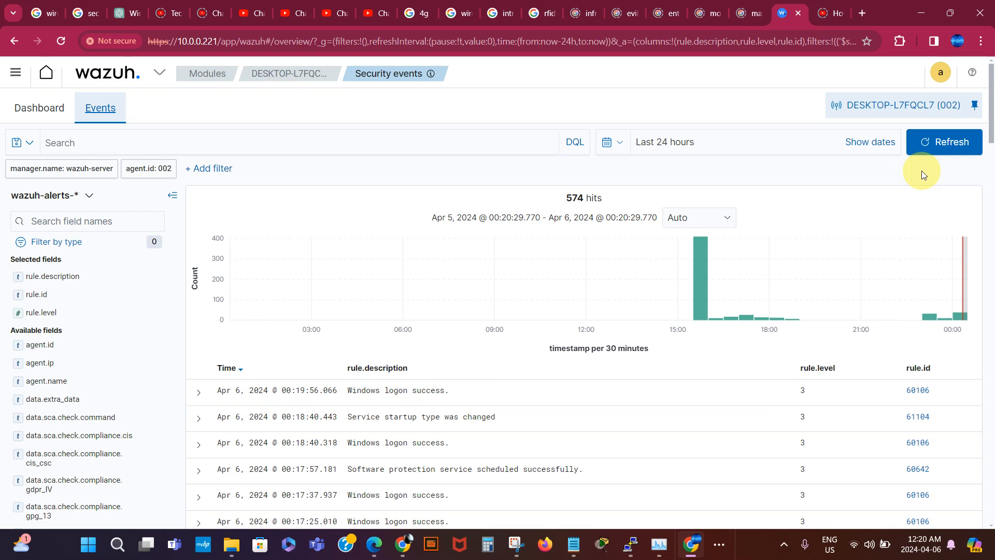
click(935, 141)
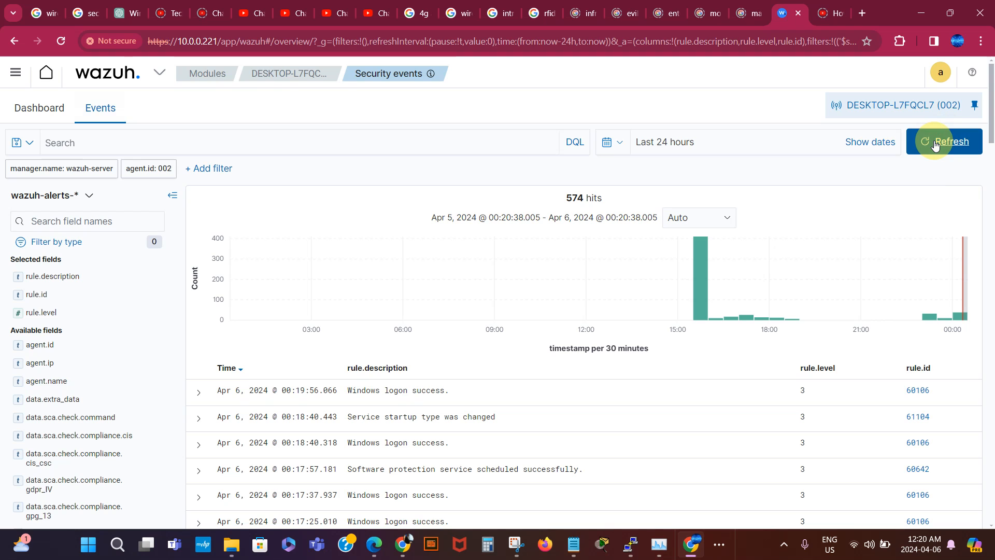
click(936, 145)
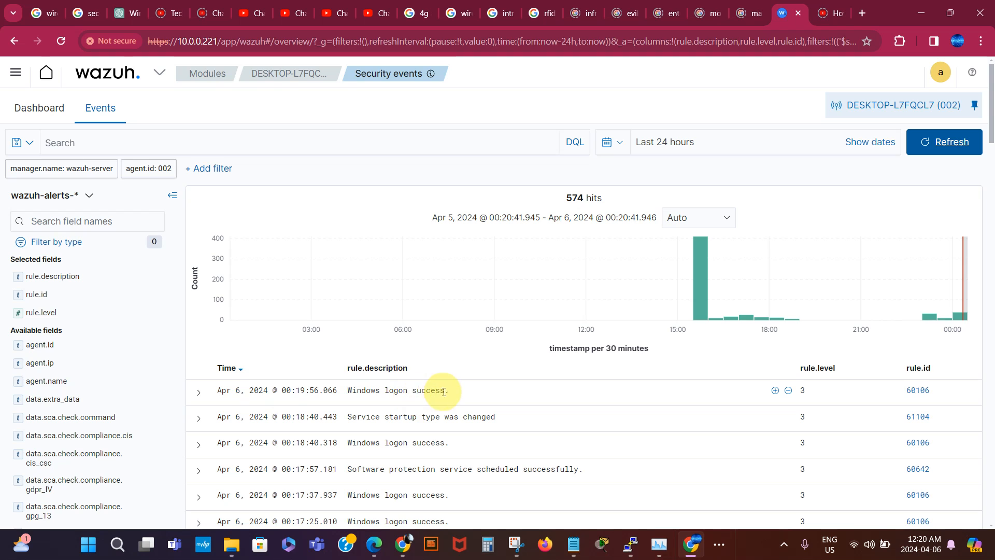
Step: Reload the page to drop the agent.id filter and review the newest events, including the sshd login attempts
click(59, 41)
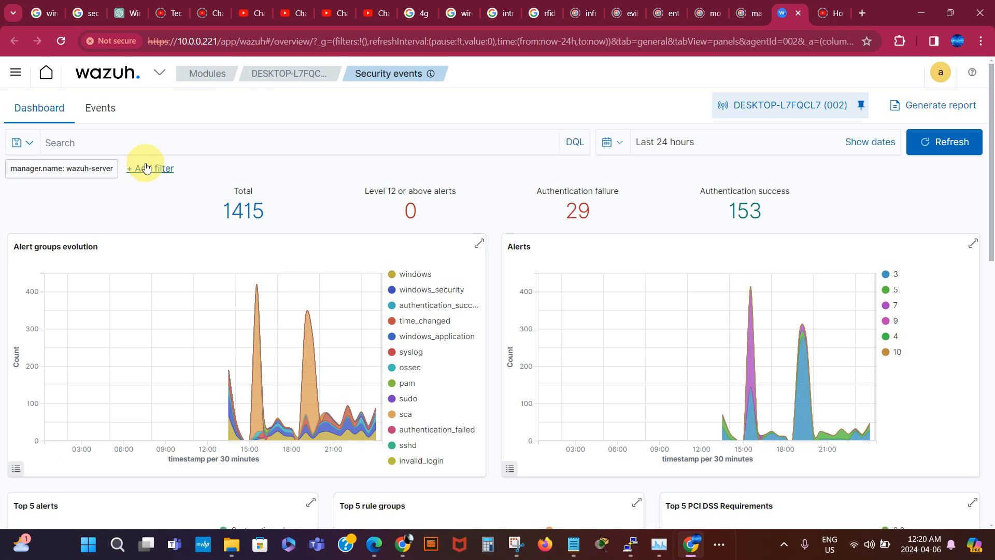
click(101, 110)
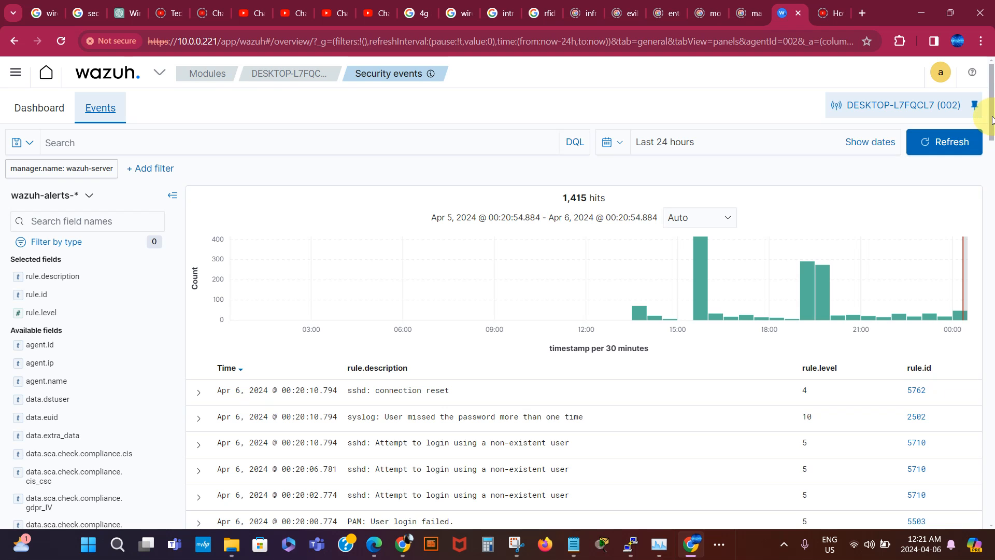
scroll(990, 147, down, 2)
scroll(990, 139, down, 2)
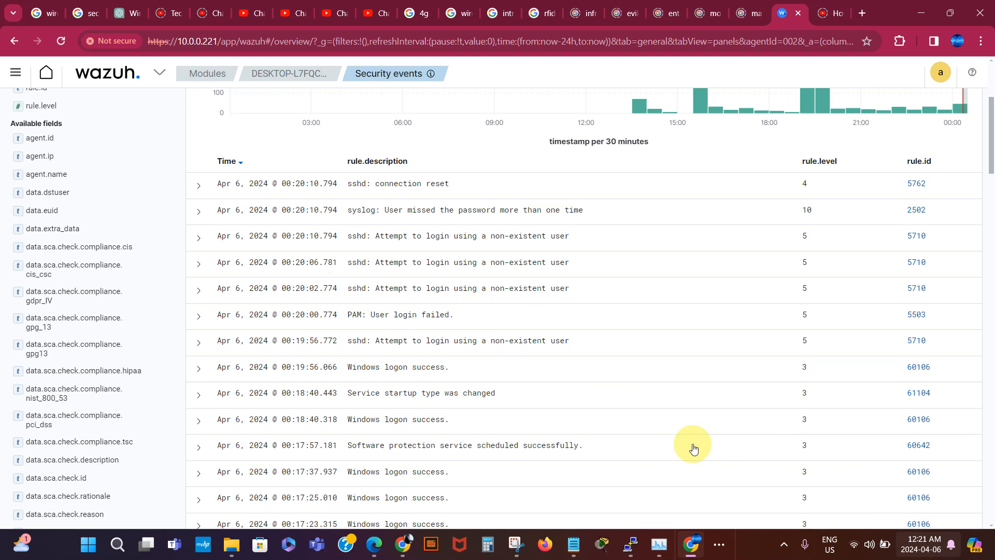
Step: Expand the 00:20:02.774 "sshd: Attempt to login using a non-existent user" event and examine its source IP, source user and full log
click(198, 291)
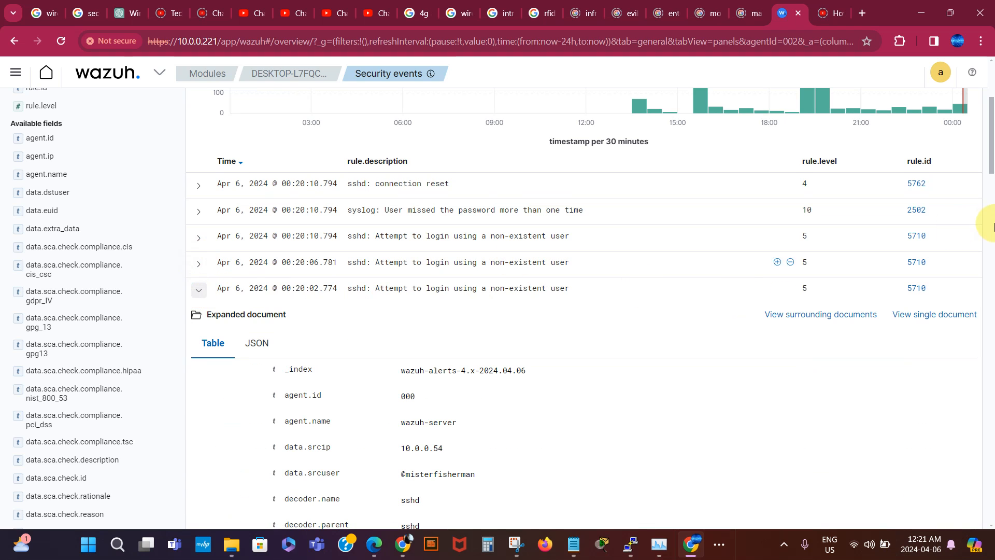
scroll(990, 151, down, 4)
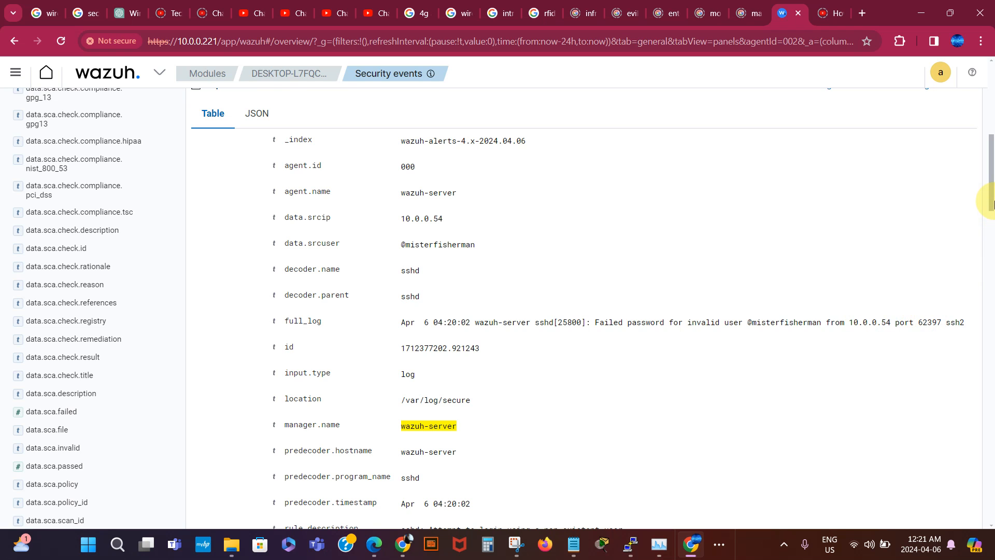
drag(993, 204, 993, 134)
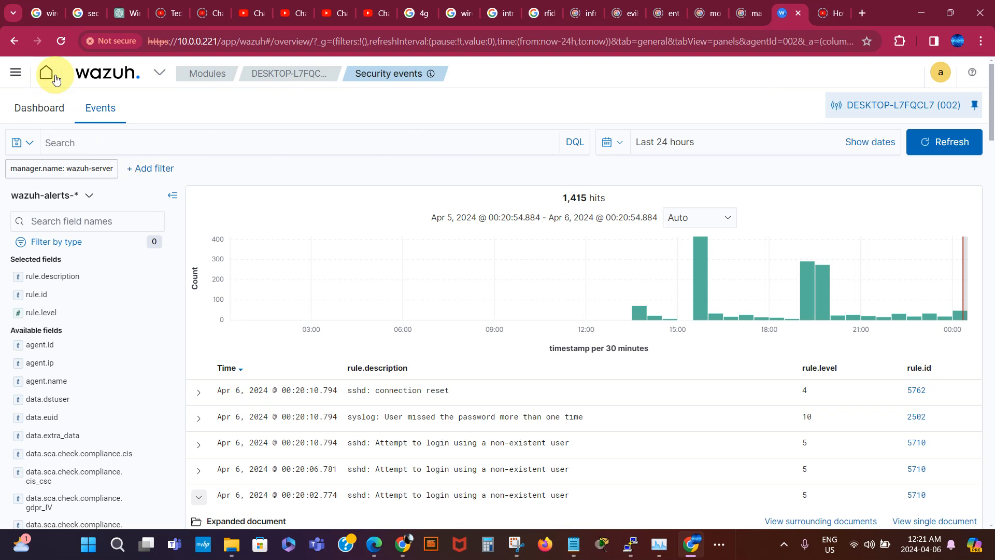
Step: Open the manager's configuration from Management and start editing its ossec.conf file
click(158, 76)
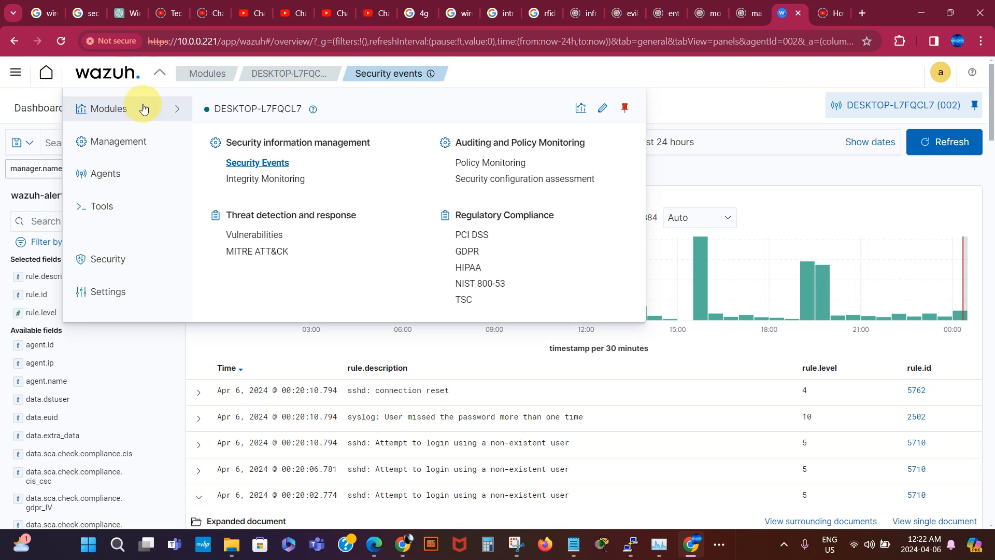
click(126, 142)
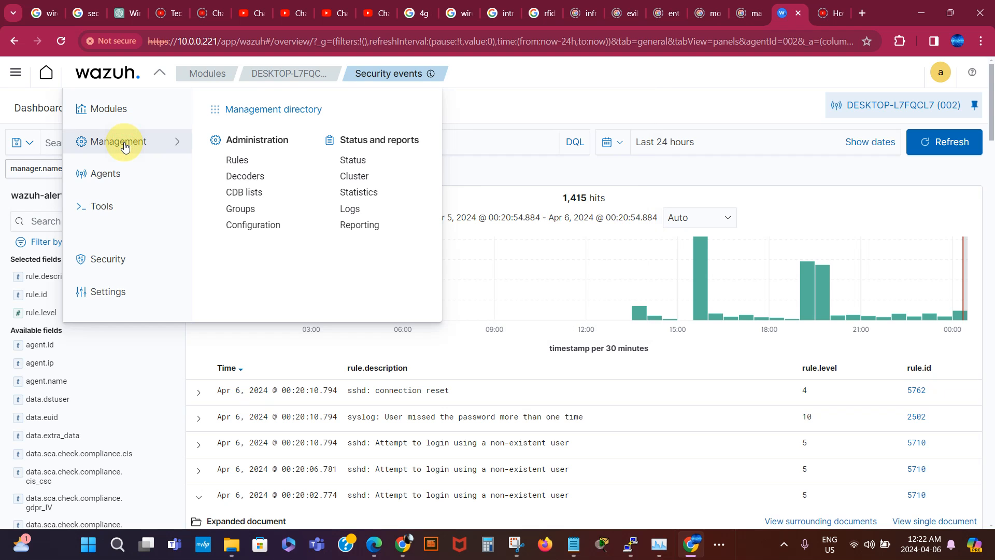
click(249, 224)
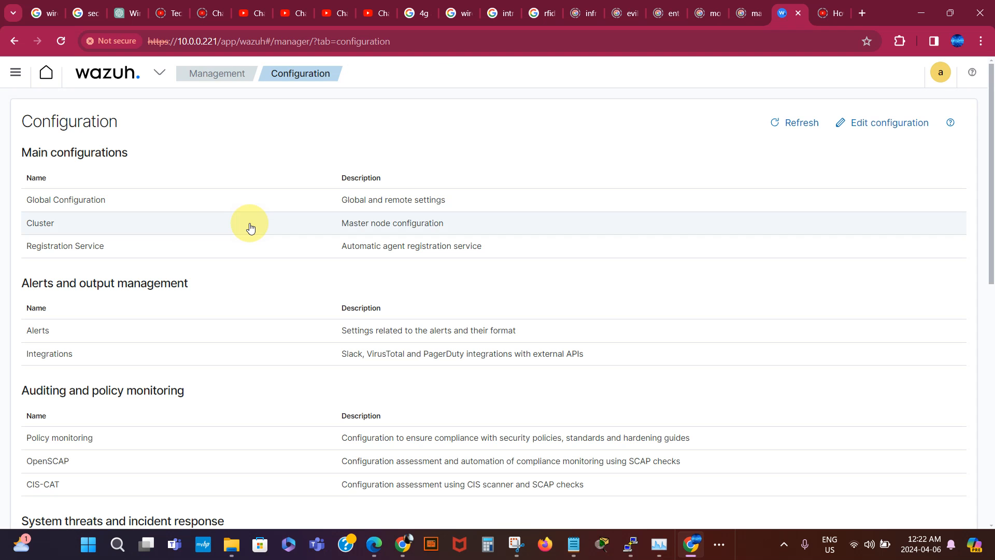
click(878, 124)
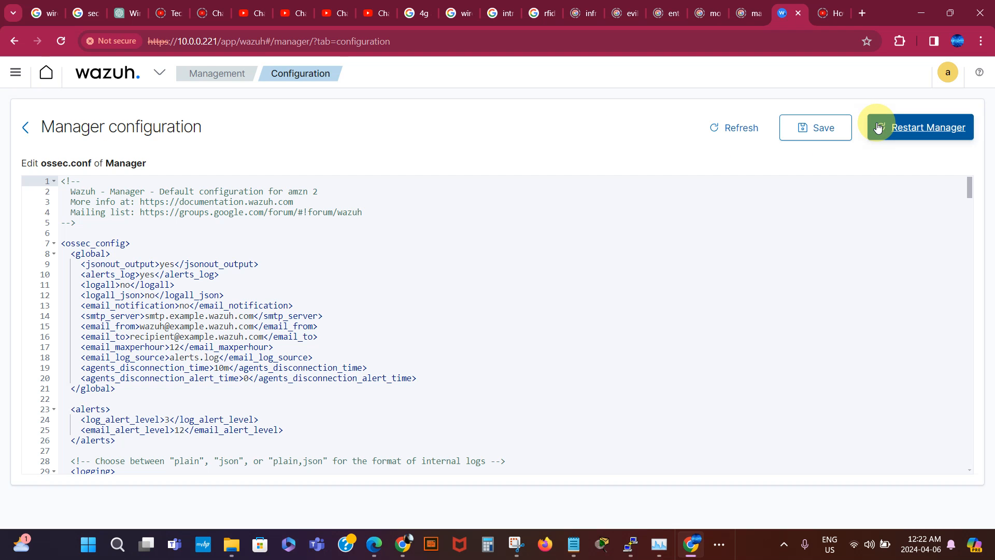
Step: Search ossec.conf for "activ" and locate the commented-out active-response block above the Log analysis section
click(568, 271)
key(ctrl+f)
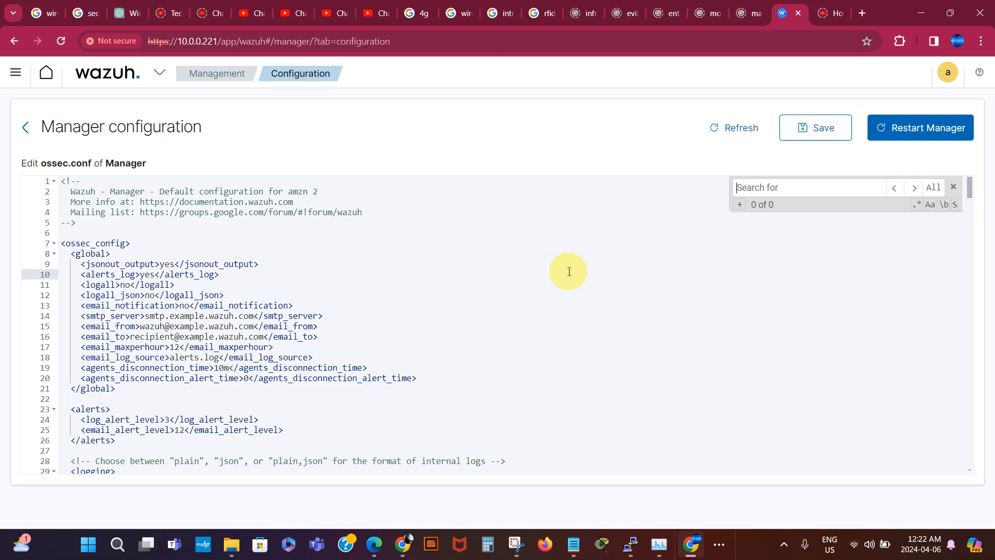
text(ac)
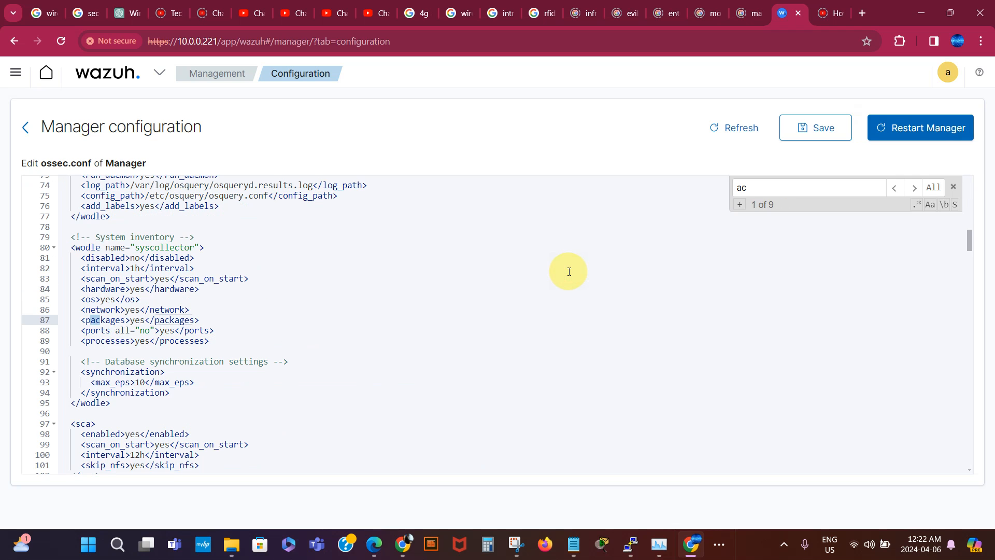
text(tiv)
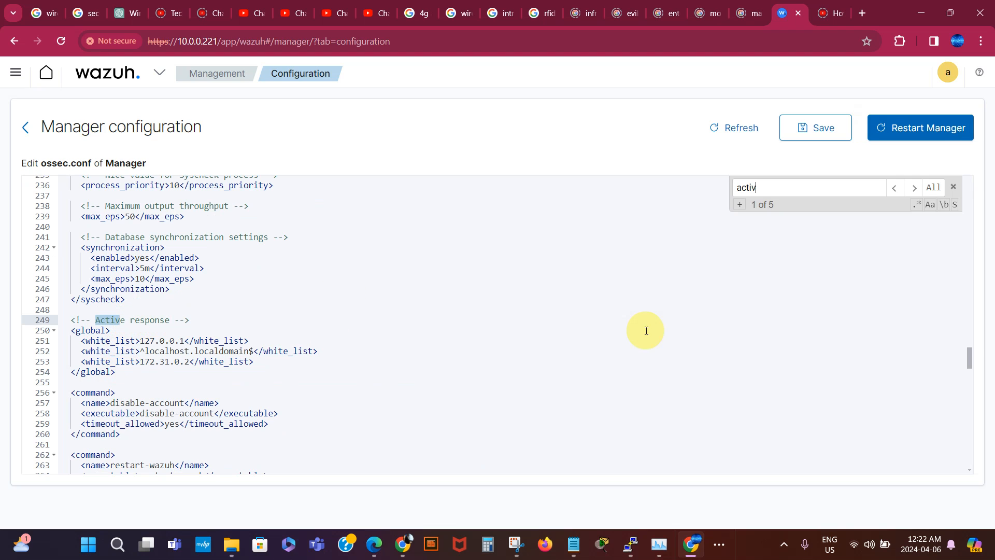
drag(970, 358, 969, 392)
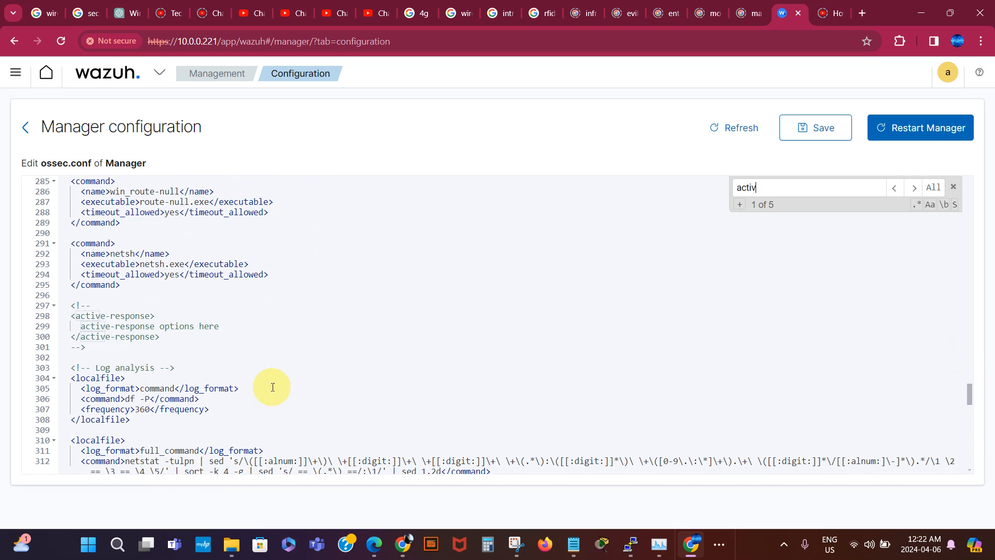
Step: Add an empty <active-response></active-response> block on a new line below the commented-out active-response template
click(86, 349)
key(Return)
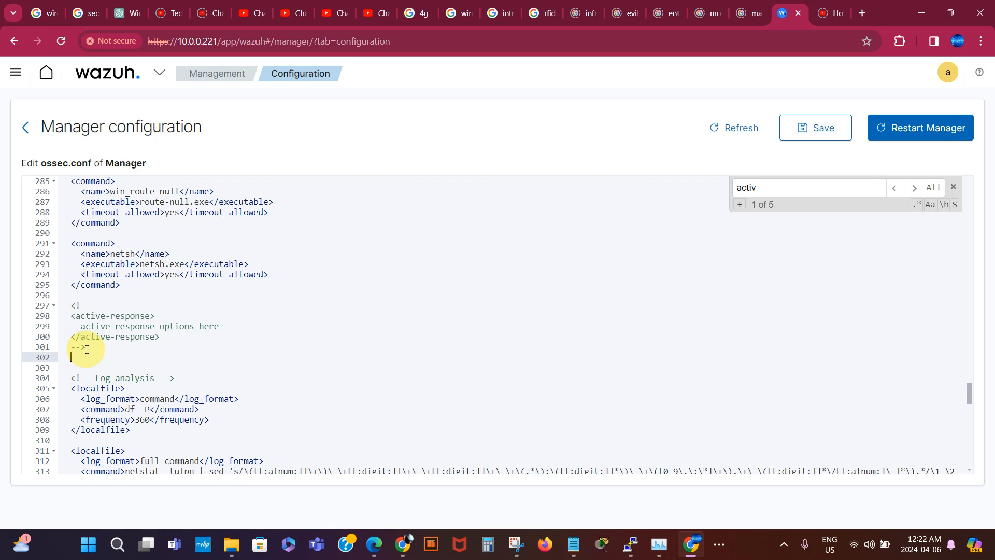
text(<)
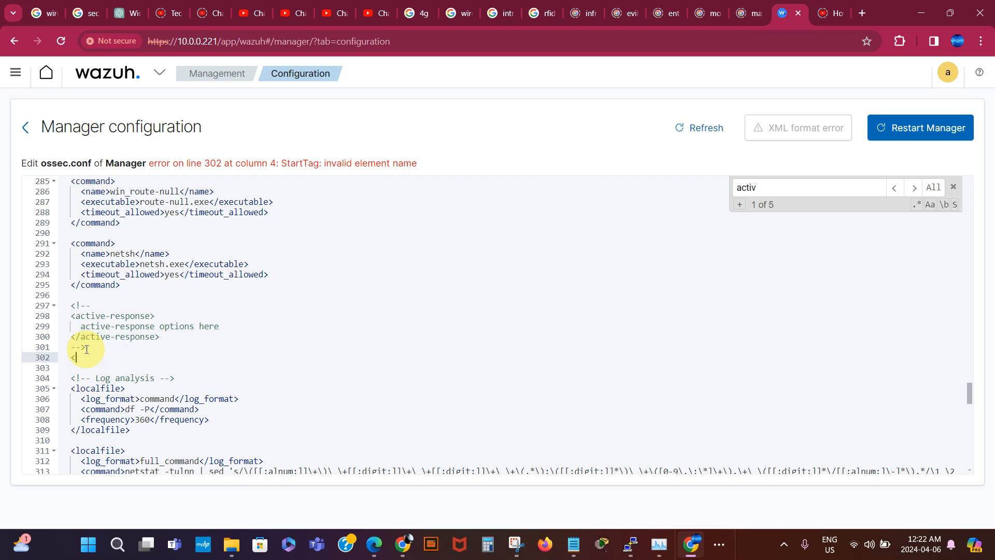
text(active)
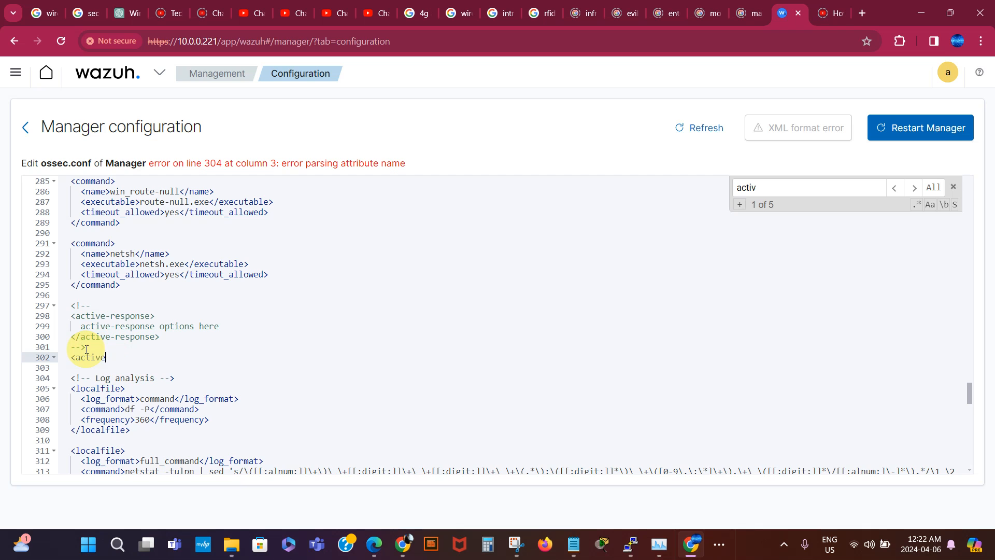
text(-response></active-response>)
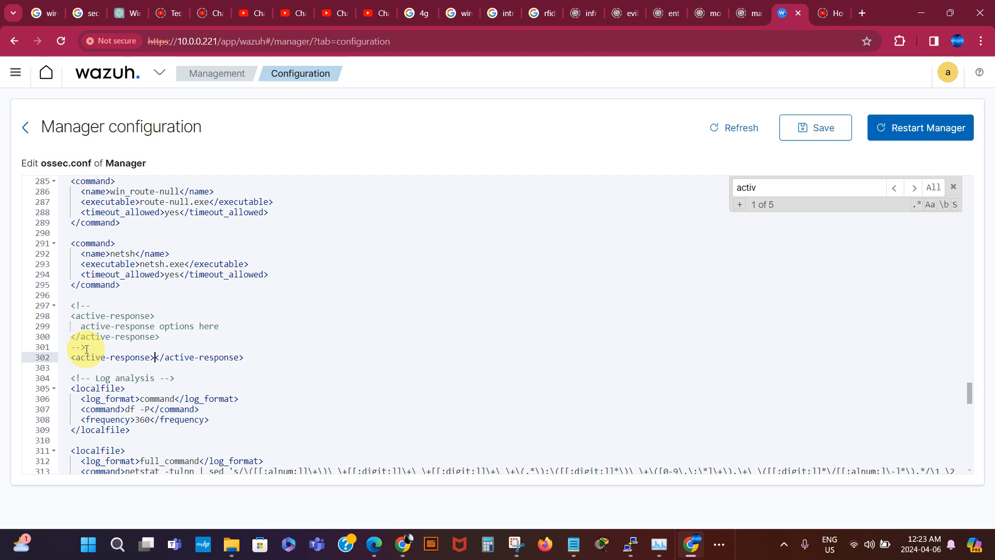
key(Return)
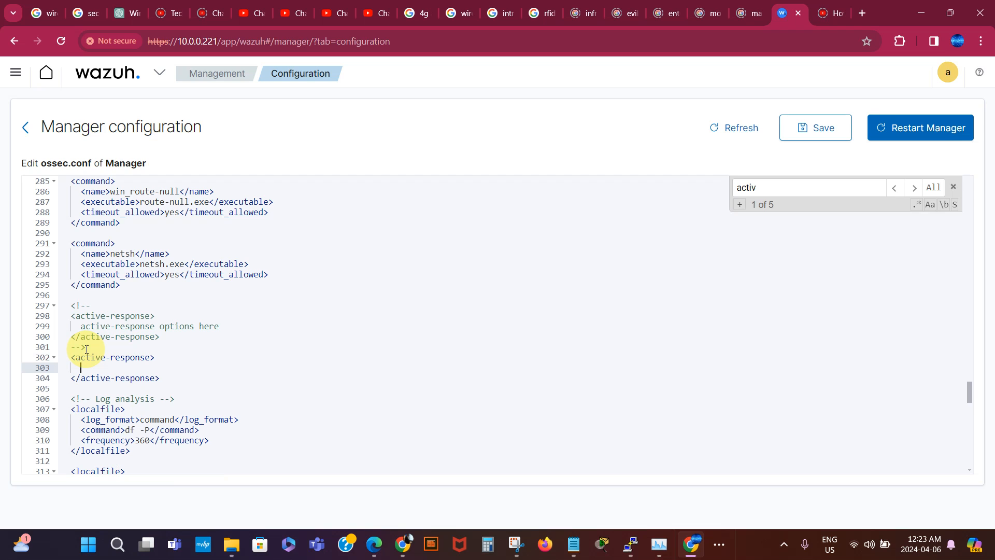
Step: Inside the new active-response block, add a <command> element with the value firewall-drop
text(<)
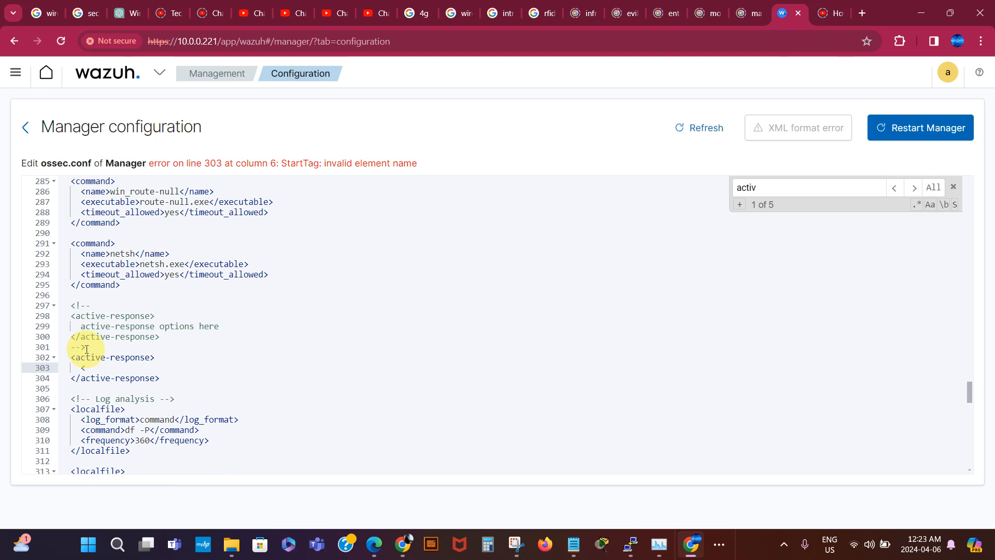
text(command)
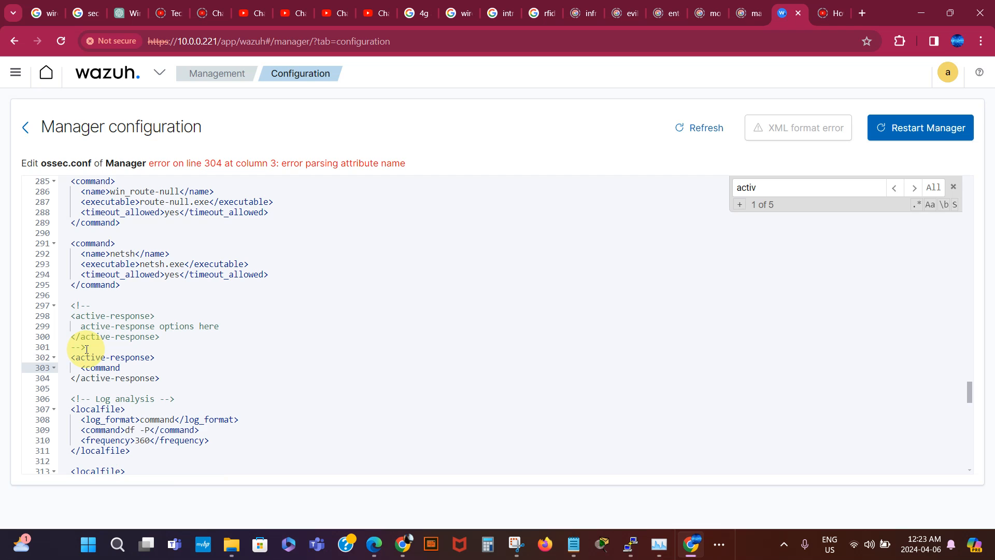
text(>)
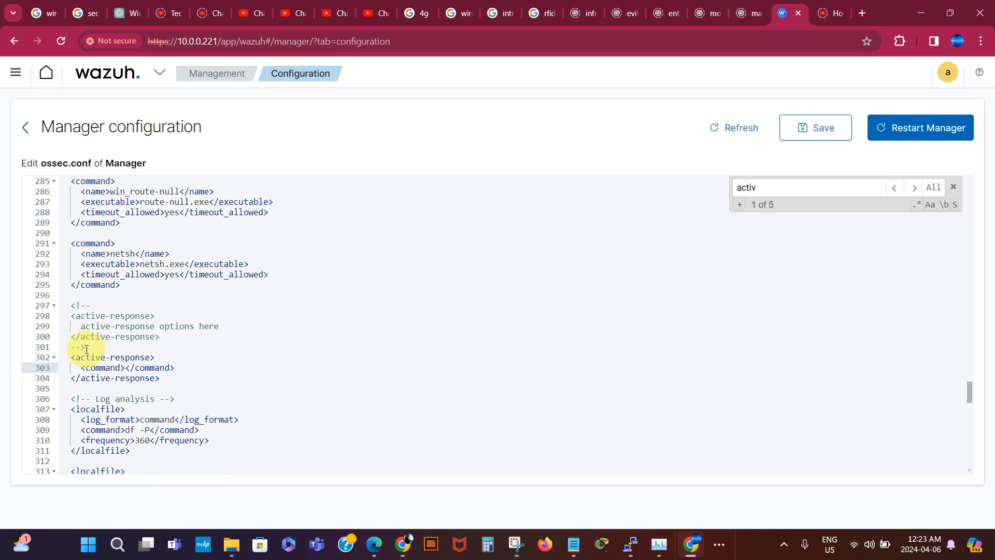
text(firewall-drop)
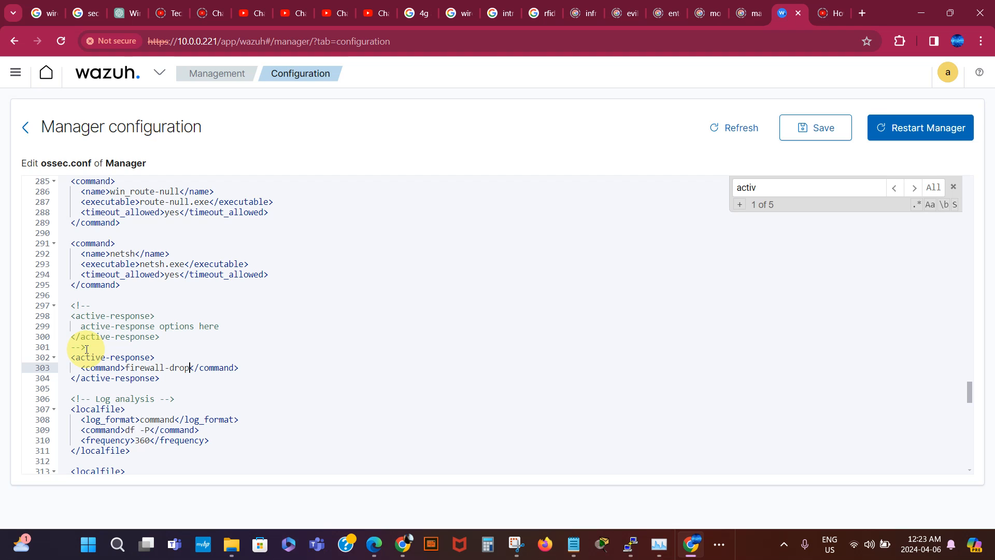
Step: Below the firewall-drop command line, add a <location> element with the value "local host"
click(240, 369)
key(Return)
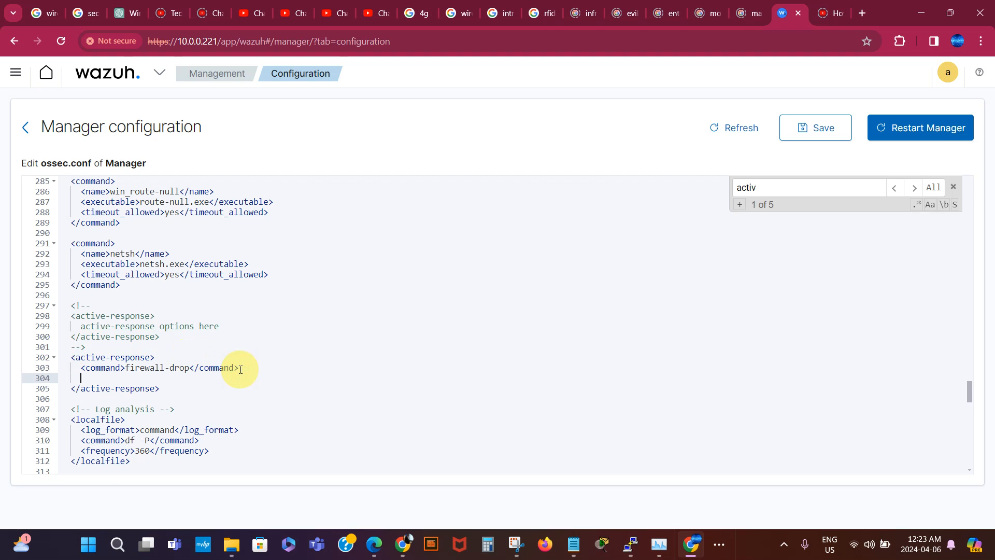
text(<)
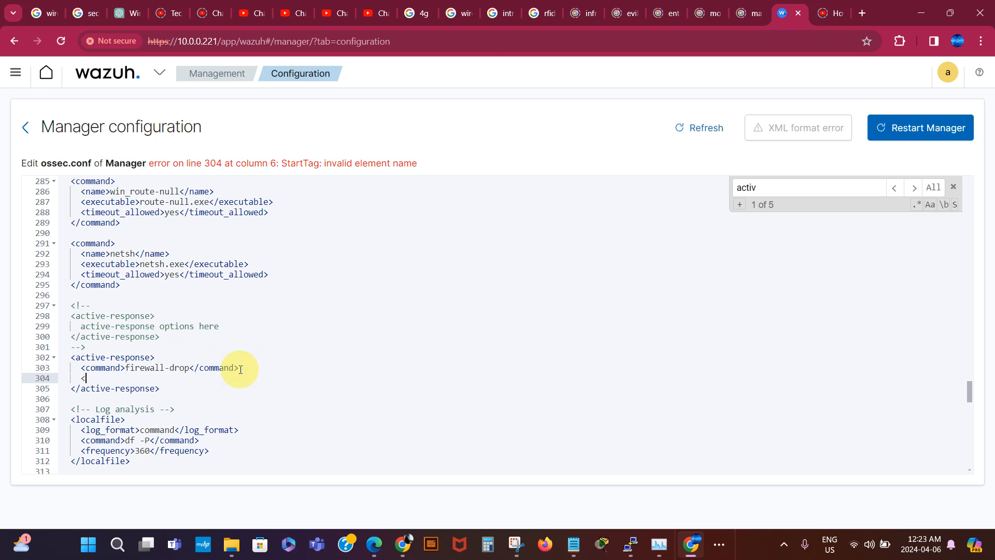
text(l)
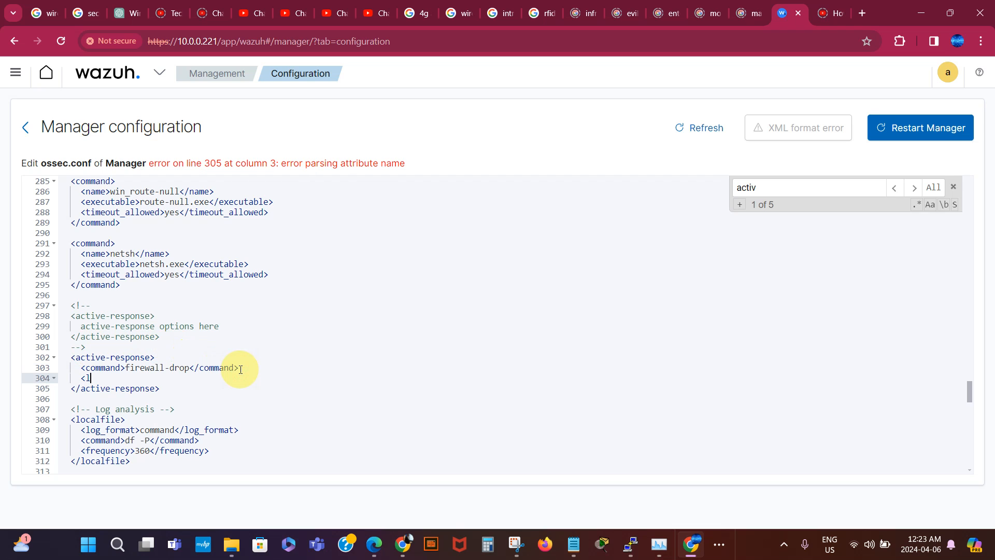
text(ocation>)
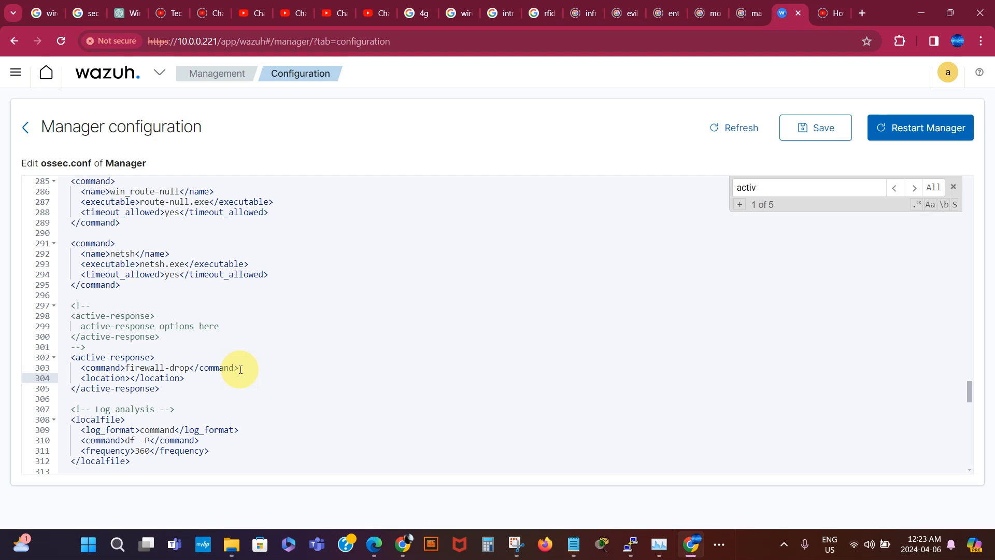
text(local)
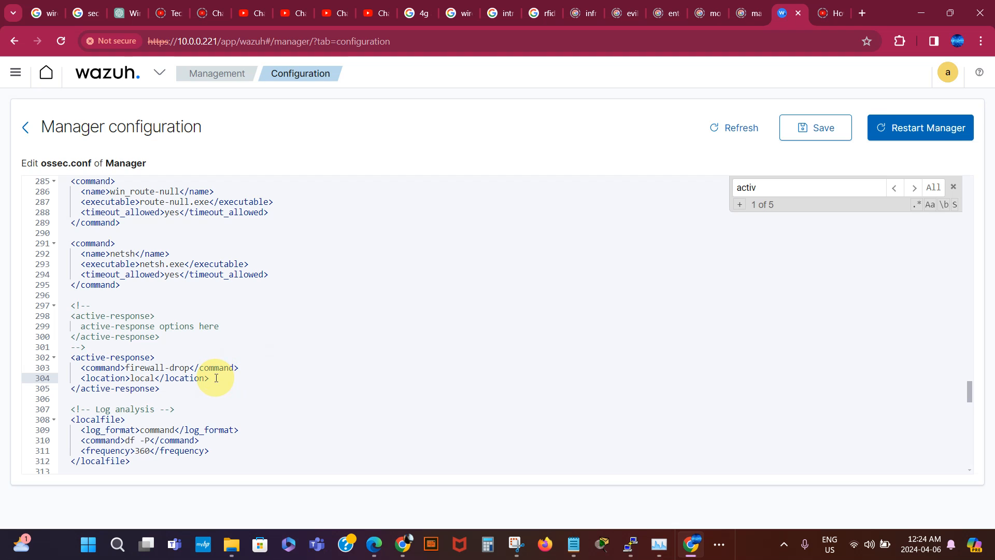
text(host)
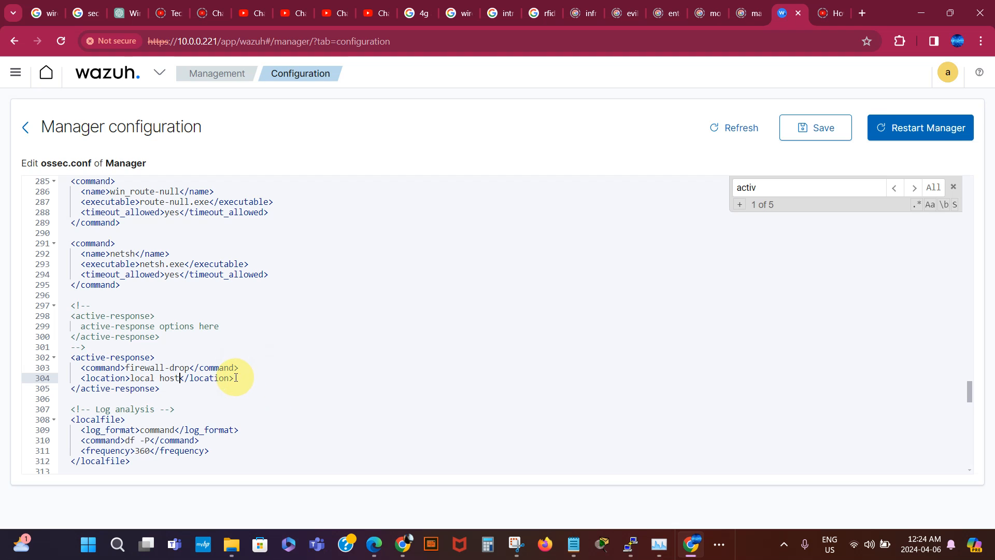
Step: Add an empty <rules_id></rules_id> element on a new line below the location element
click(235, 377)
key(Return)
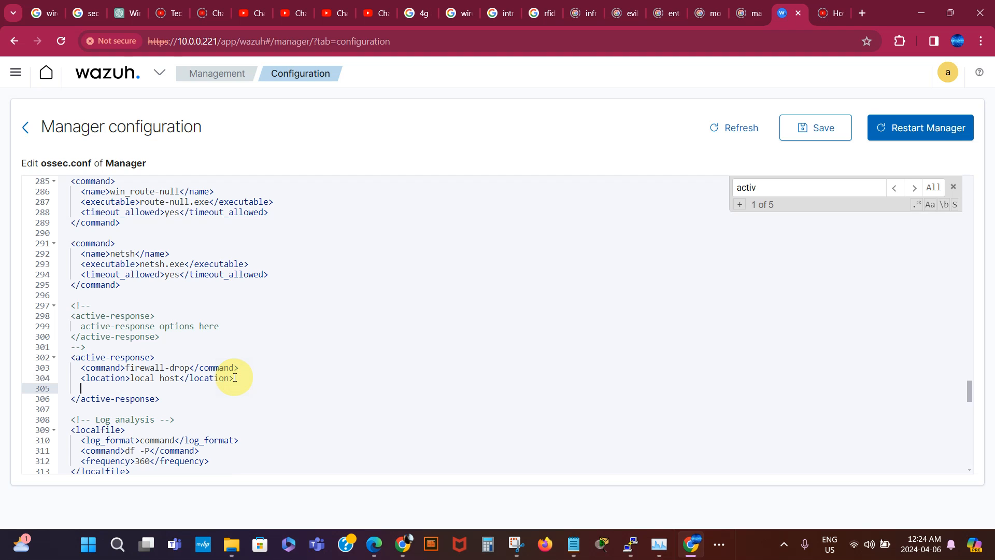
text(<)
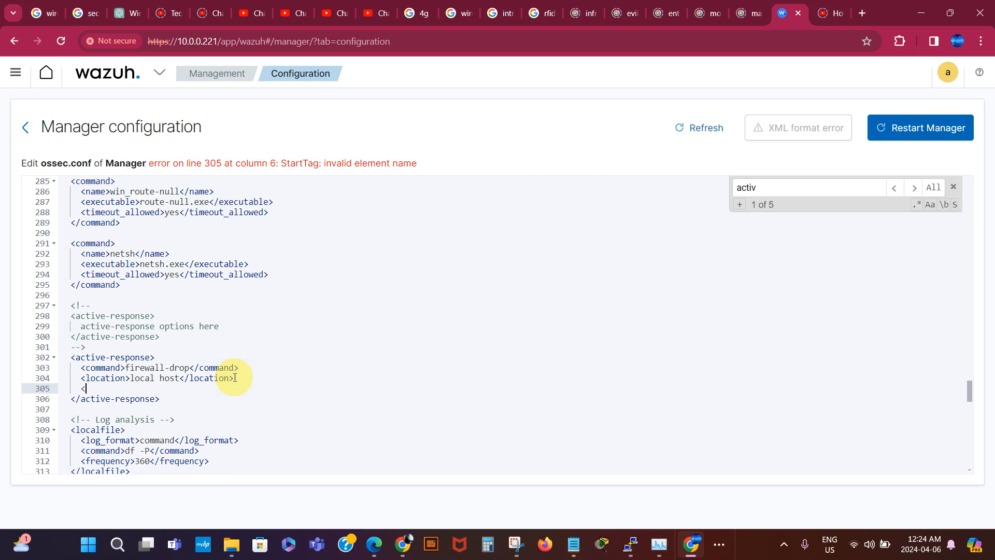
text(rules)
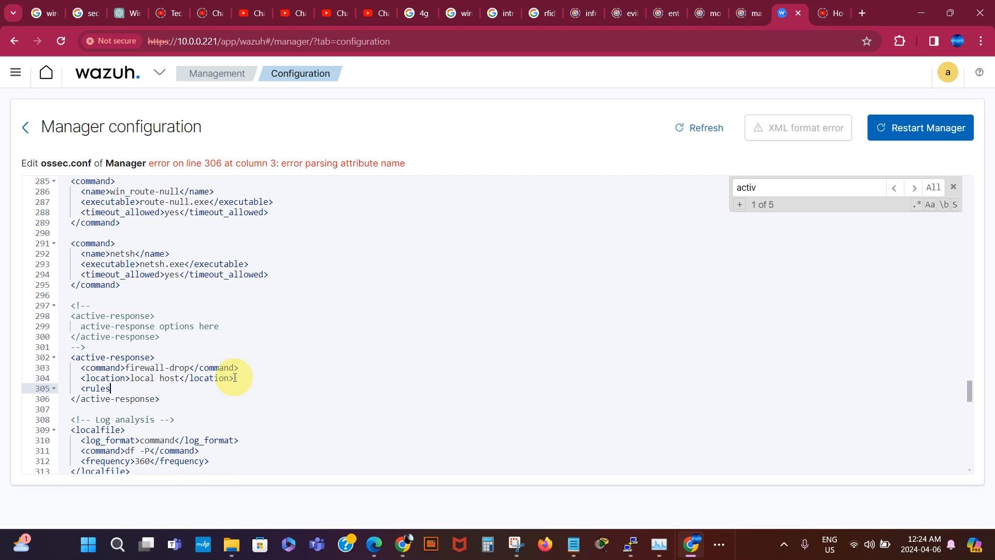
text( id></rules_id>)
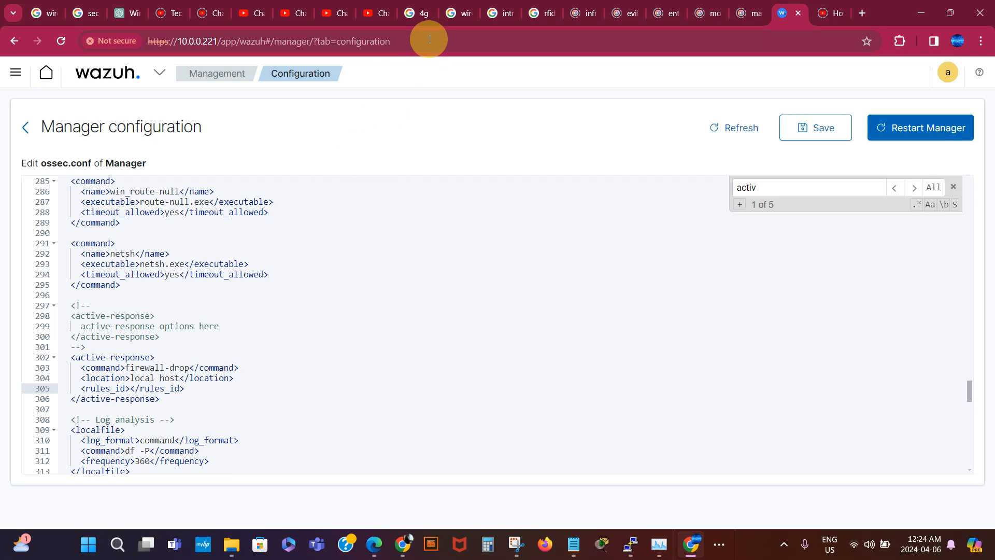
click(863, 13)
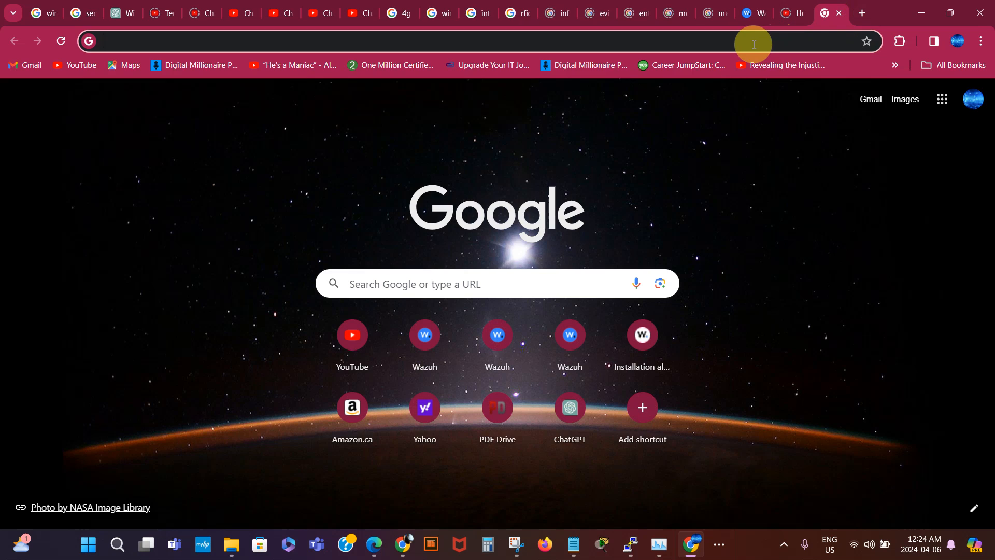
text(https)
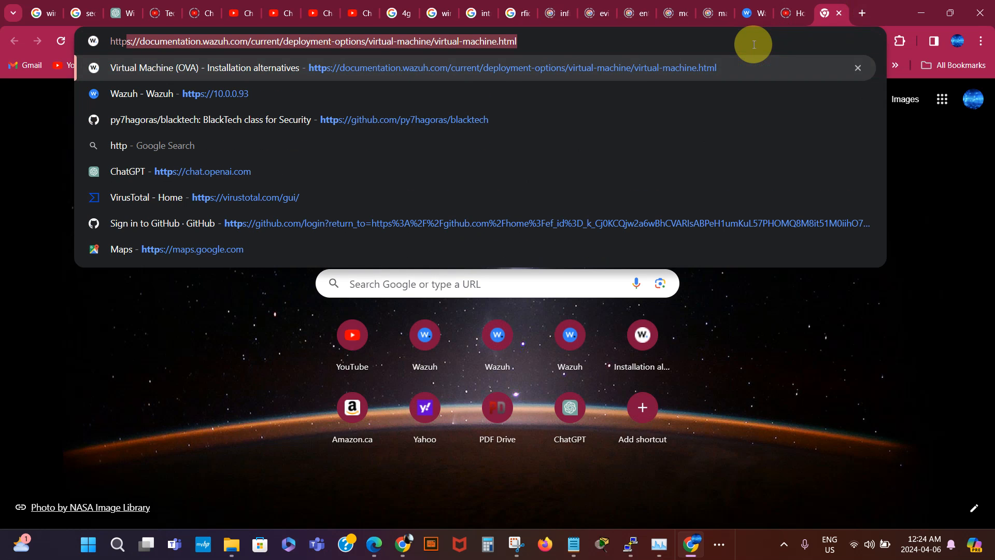
text(s)
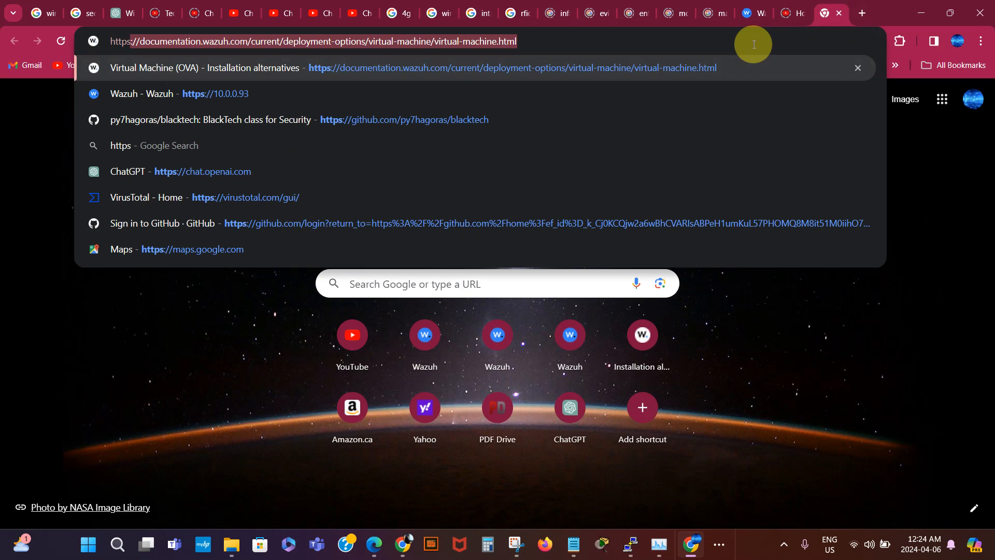
text(:)
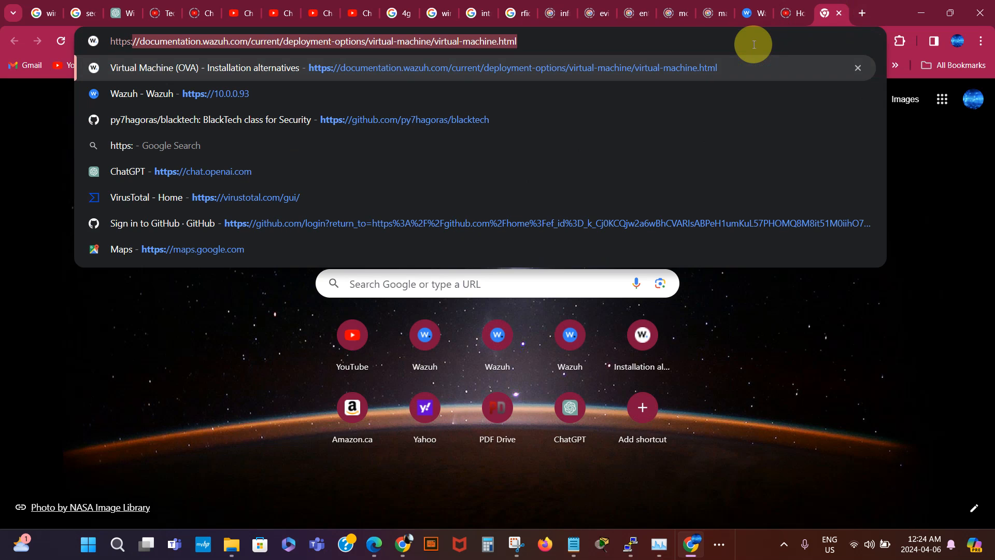
text(//)
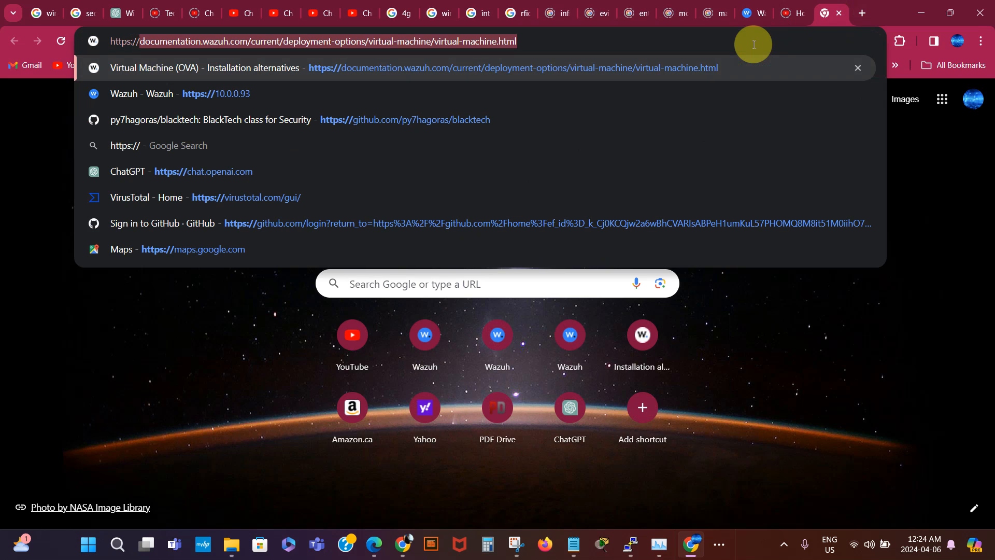
text(10)
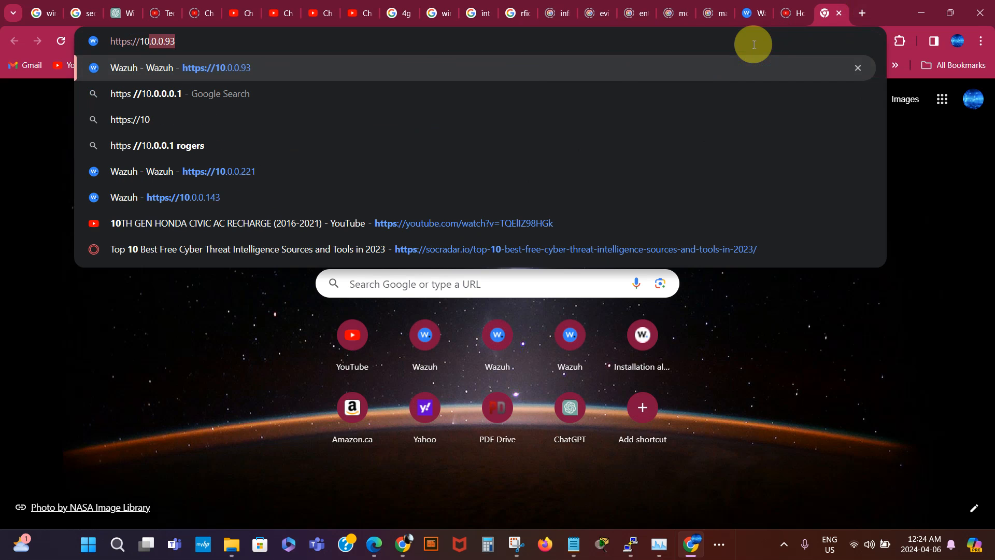
click(238, 173)
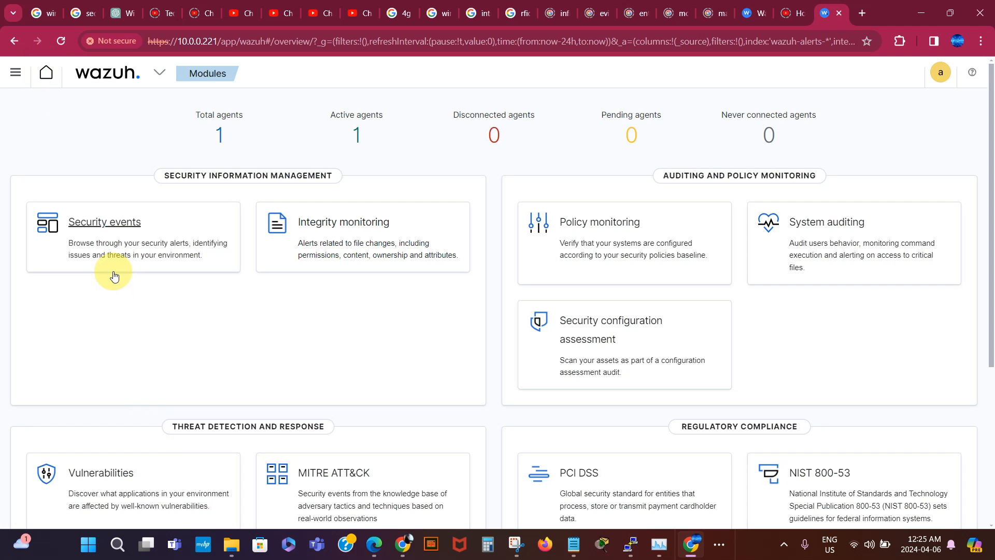
click(104, 222)
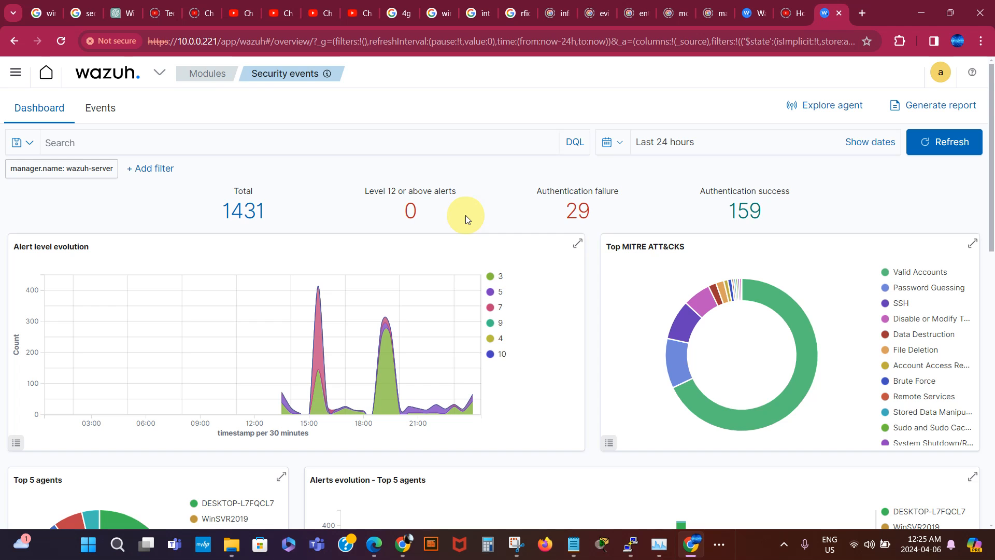
Step: Filter the security events to authentication failures and examine the rule IDs of the failed SSH logins in the events list
click(580, 213)
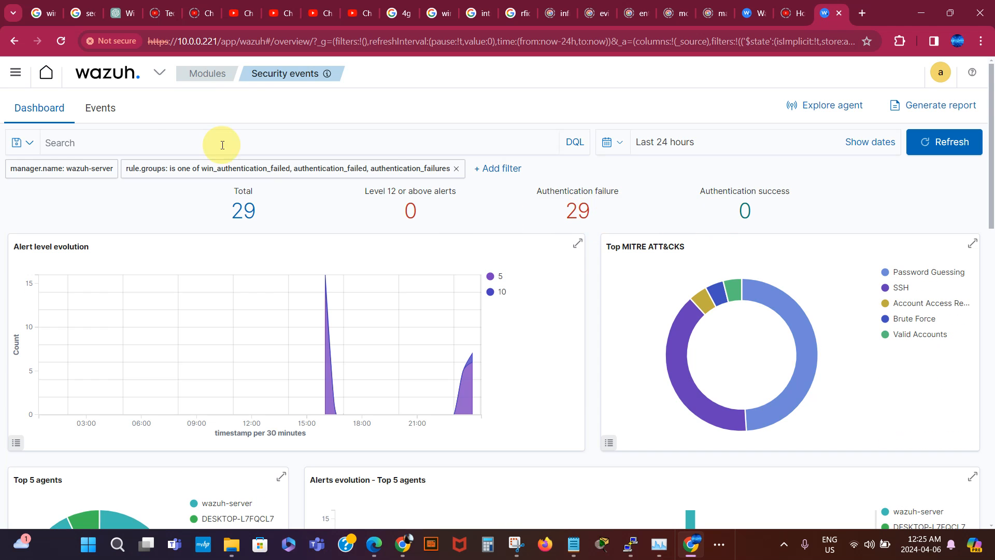
click(98, 105)
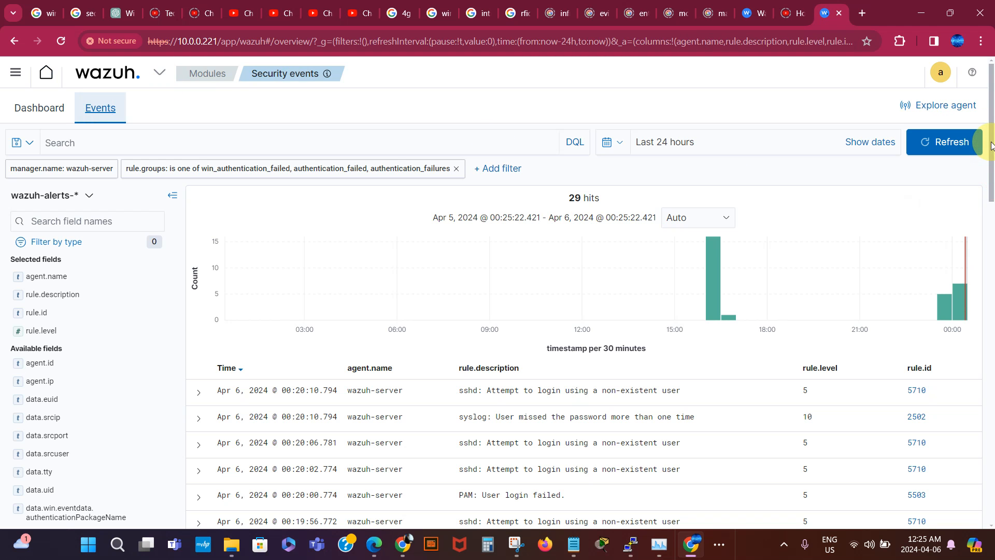
drag(991, 145, 989, 205)
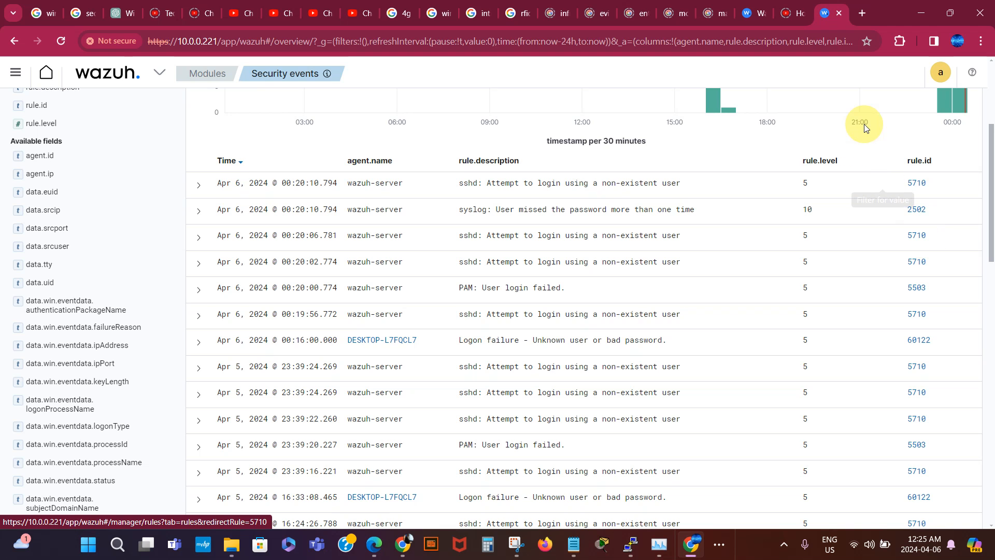
Step: Return to the manager's ossec.conf editor and enter 5710 inside the empty rules_id element
click(751, 15)
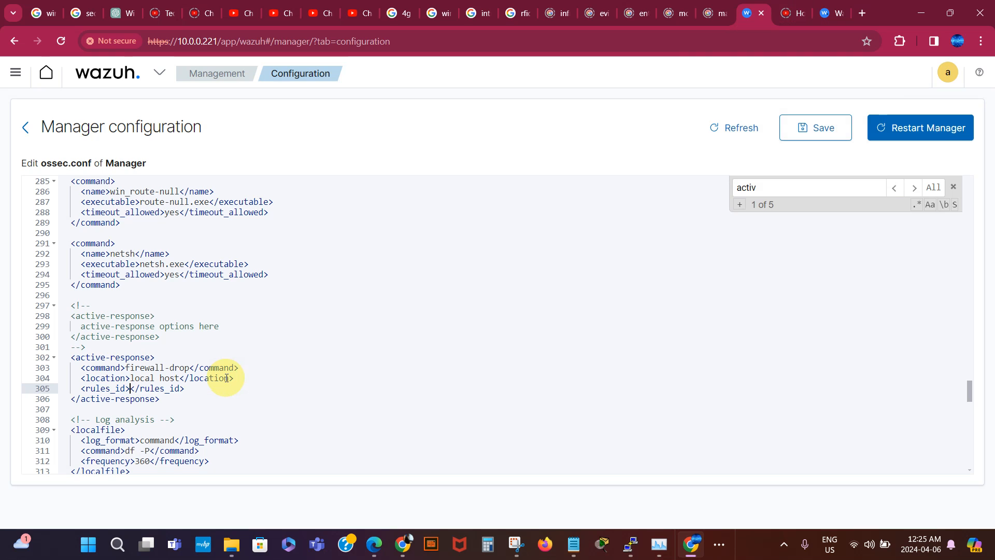
text(5710)
Step: Below the rules_id line in the active-response block, add a <timeout> element with the value 60
click(208, 388)
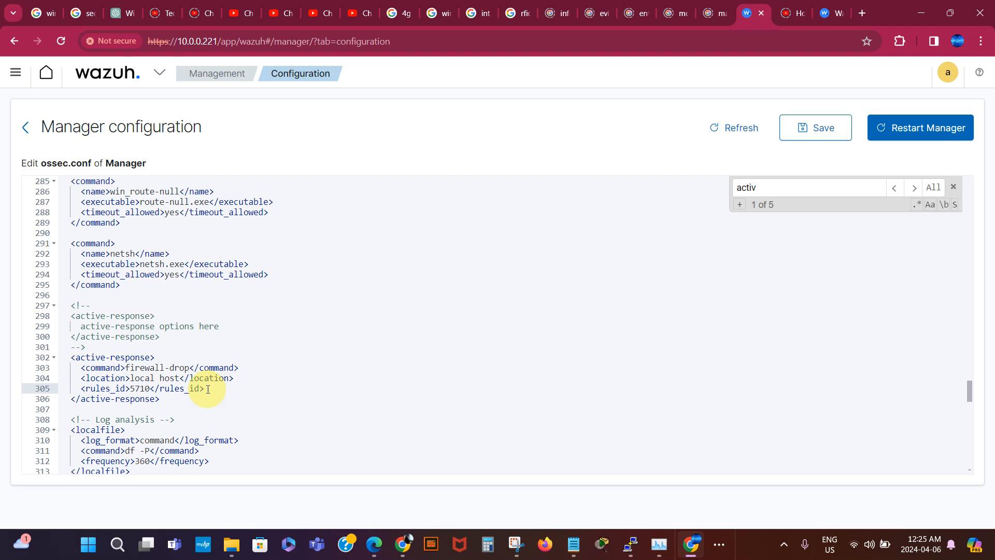
key(Return)
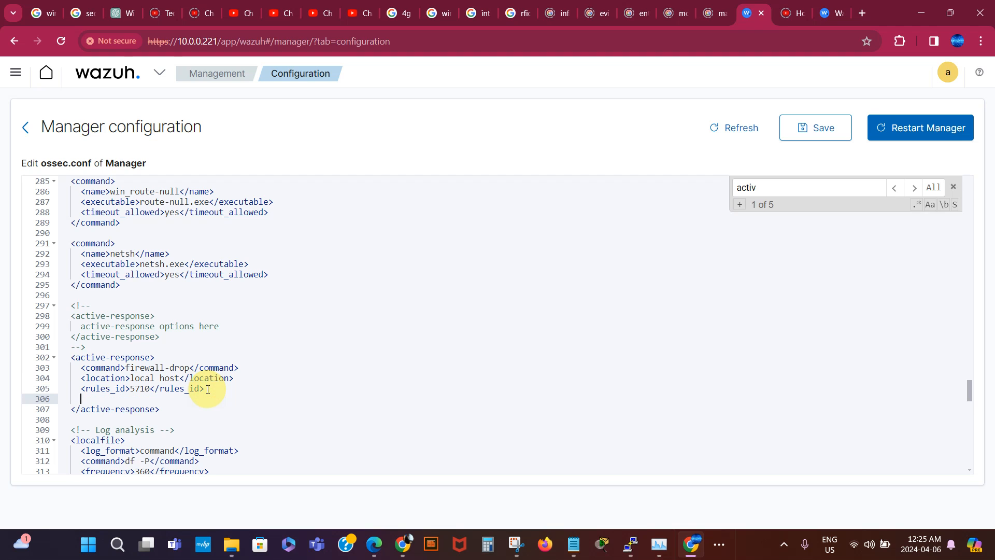
text(<)
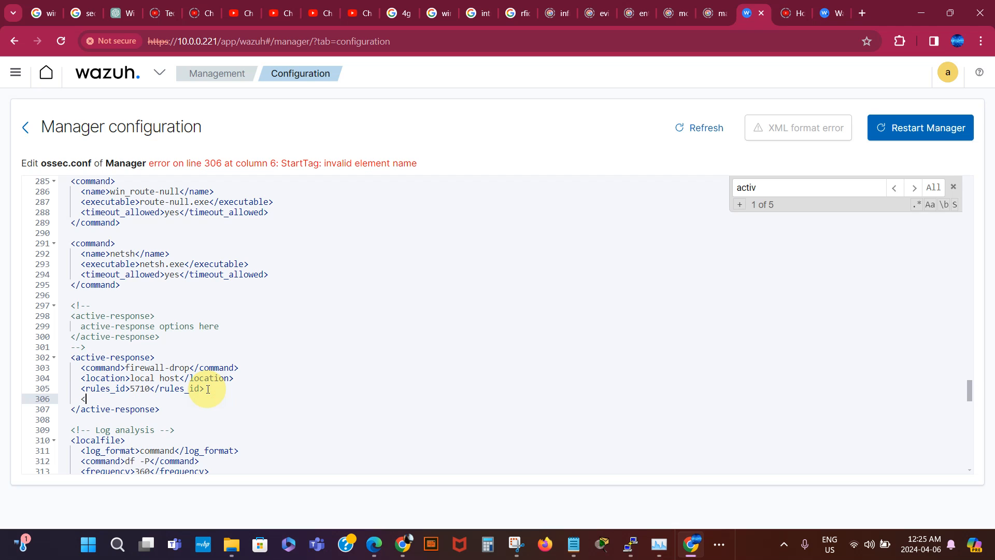
text(timeo)
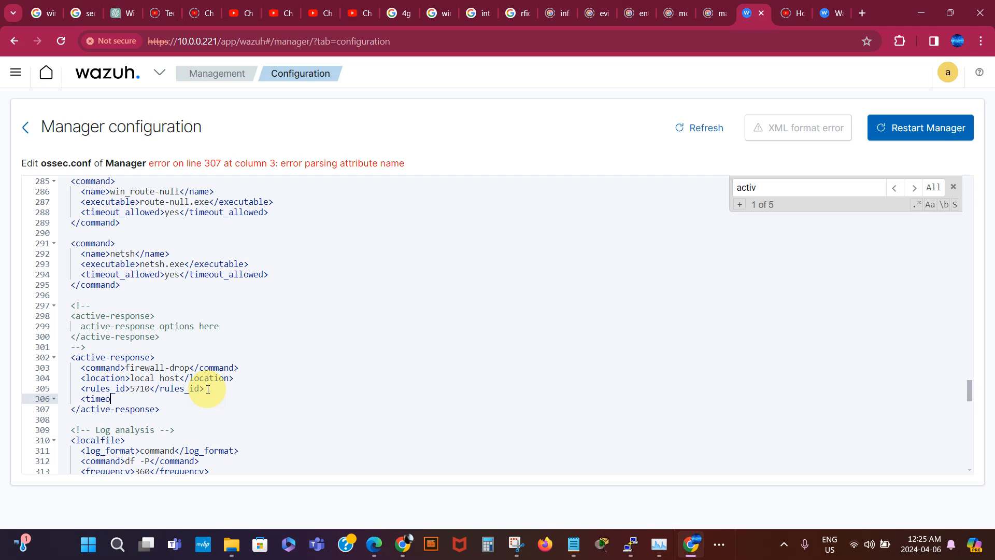
text(ut>)
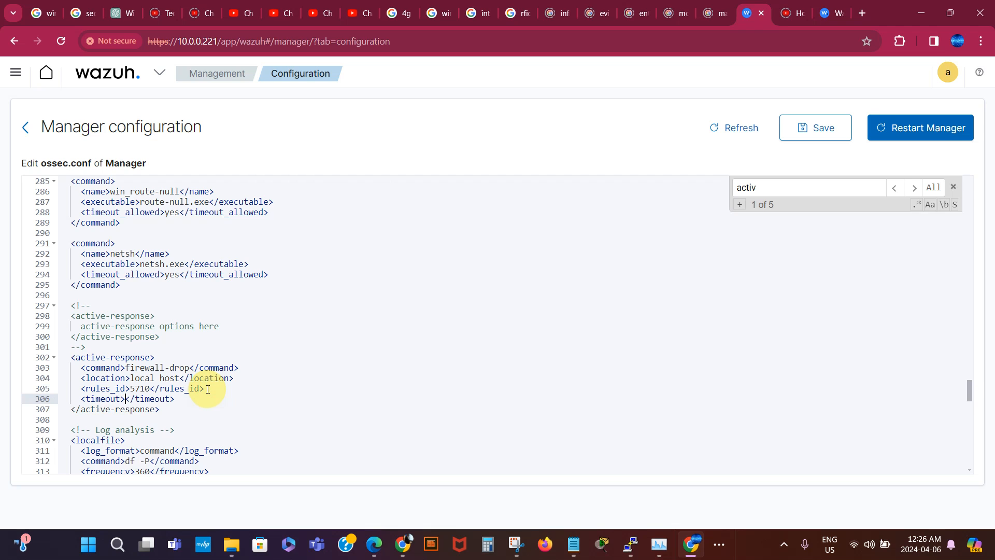
text(60)
click(206, 388)
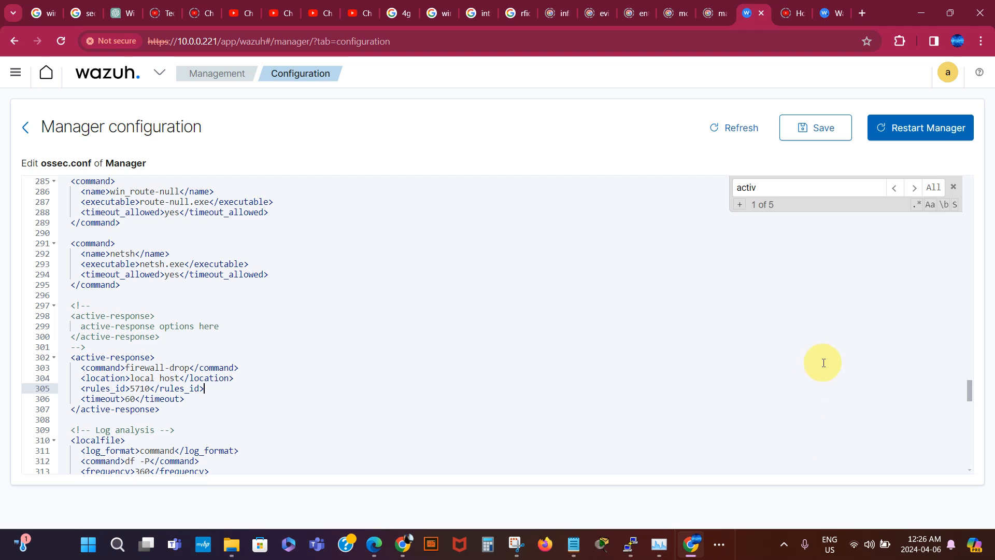
Step: Save the edited ossec.conf and restart the Wazuh manager
click(819, 133)
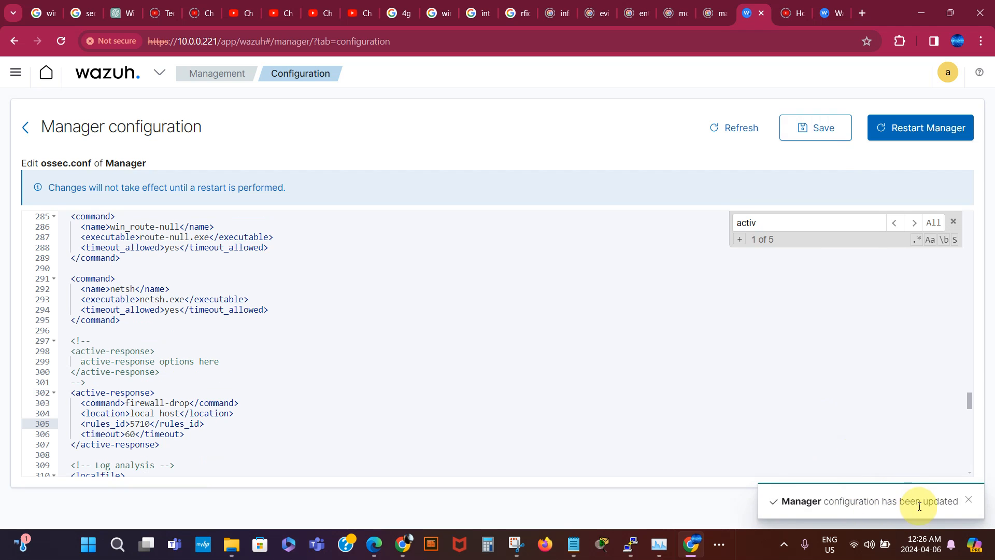
click(925, 129)
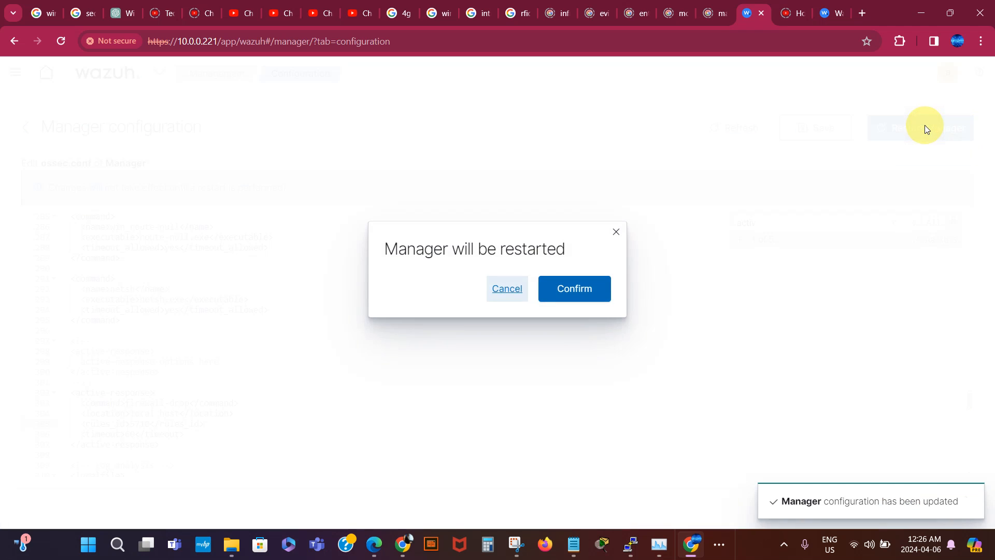
click(583, 287)
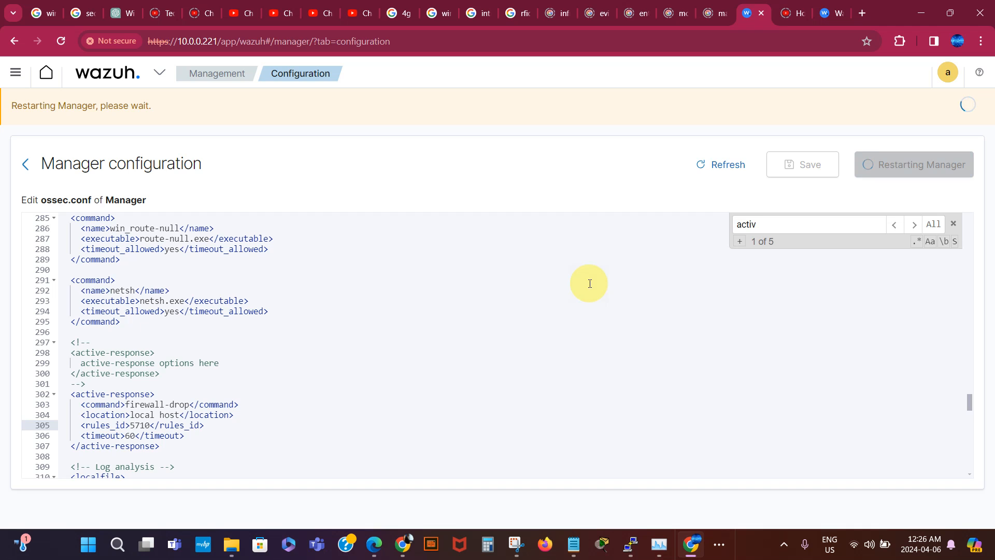
Step: Switch to the Win10 virtual machine in VirtualBox
click(720, 544)
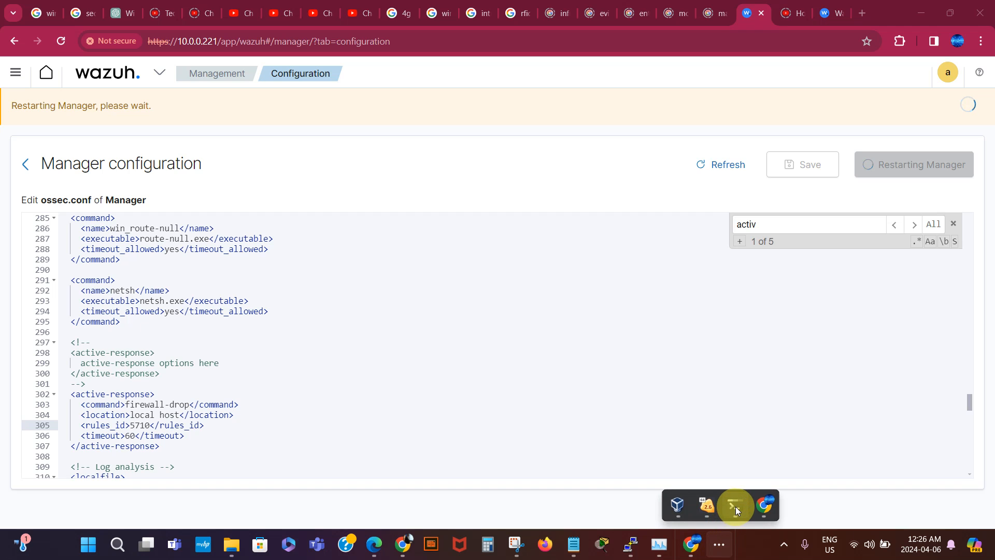
mouse_move(736, 506)
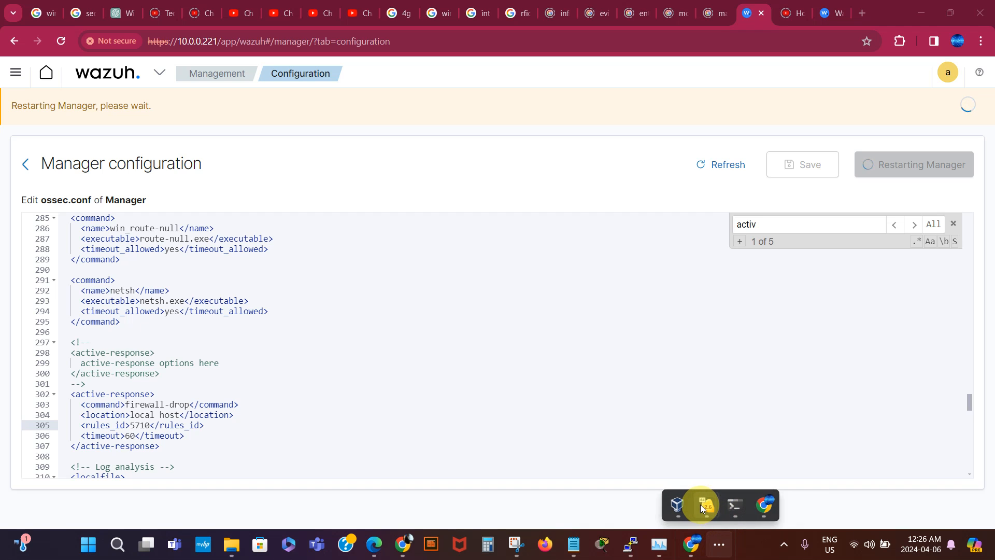
mouse_move(704, 505)
click(738, 427)
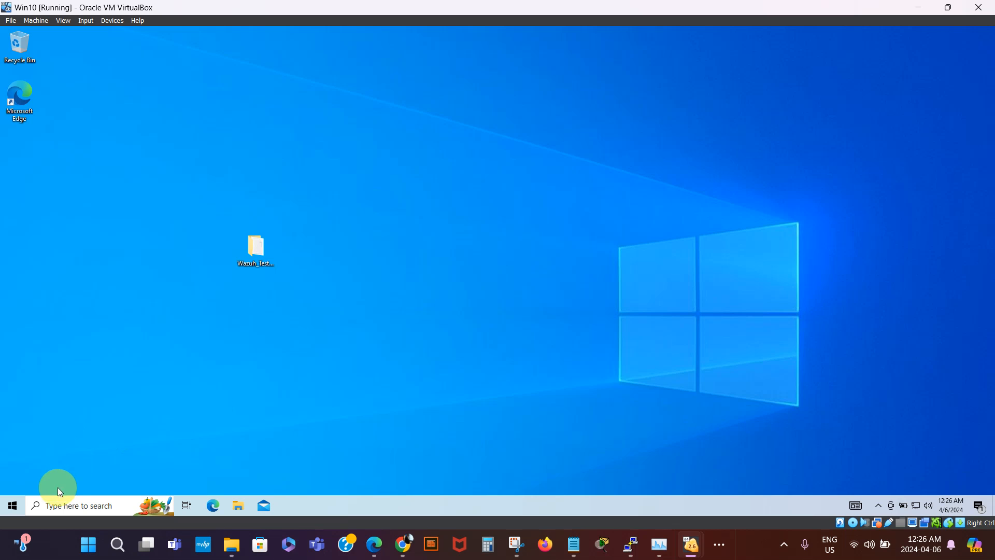
Step: Open Windows PowerShell as administrator and run restart-service -name wazuh
click(54, 507)
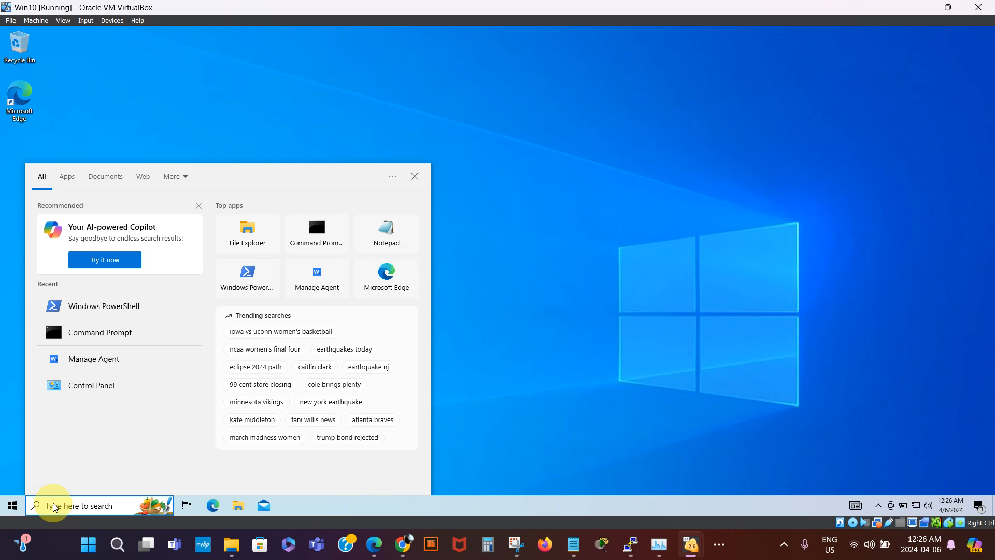
text(pce)
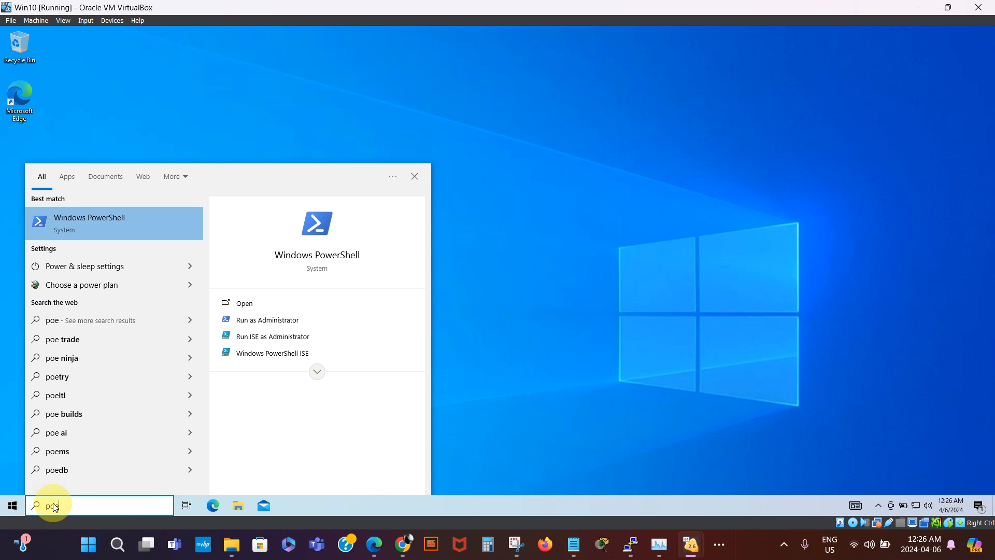
click(266, 322)
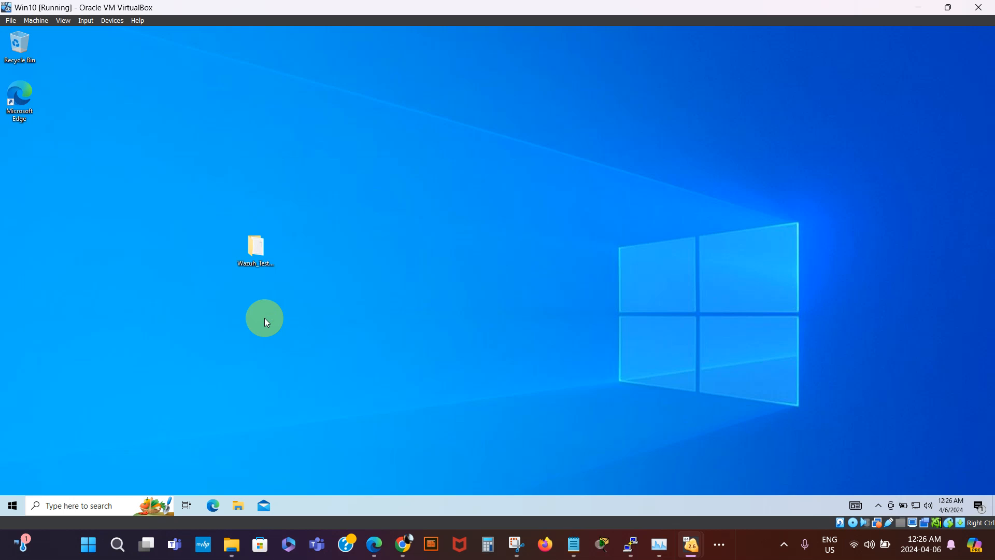
click(438, 331)
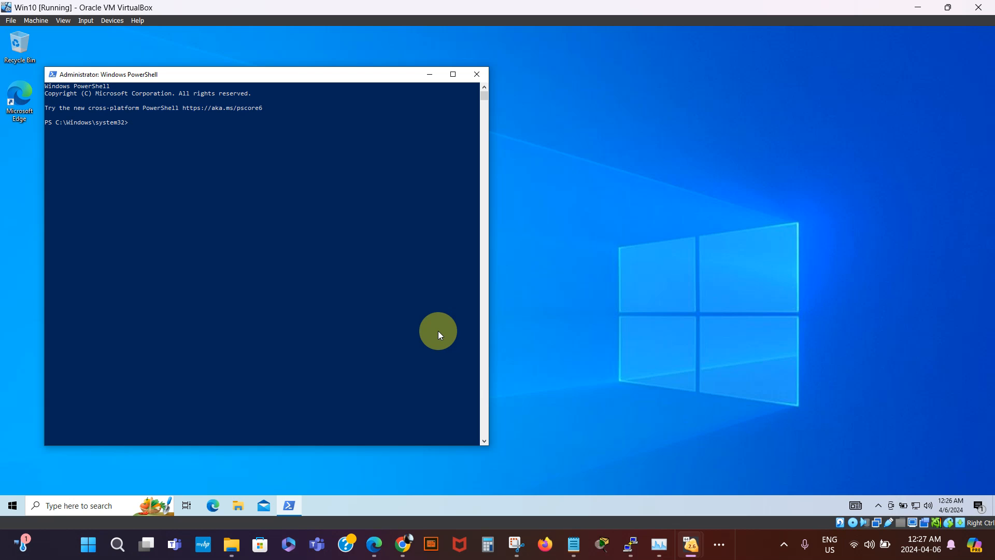
text(restart-service -name wazuh)
Step: Open Task Manager in the virtual machine and check the status of WazuhSvc among its services
right_click(735, 503)
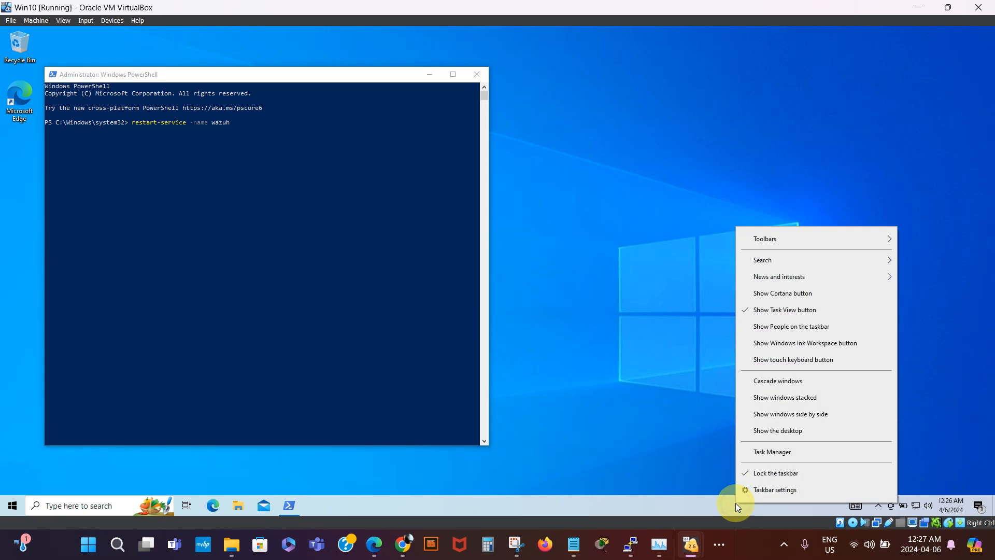
click(775, 452)
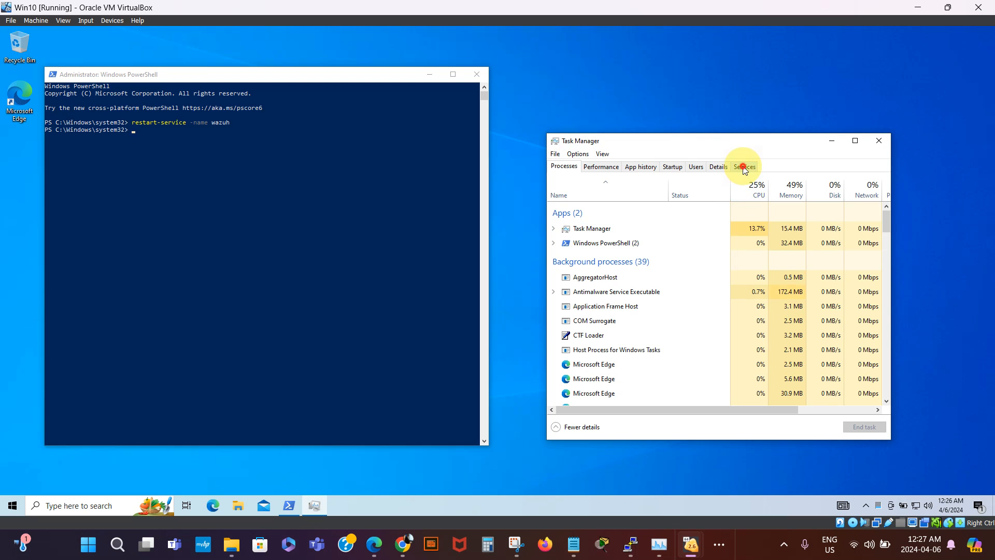
click(743, 169)
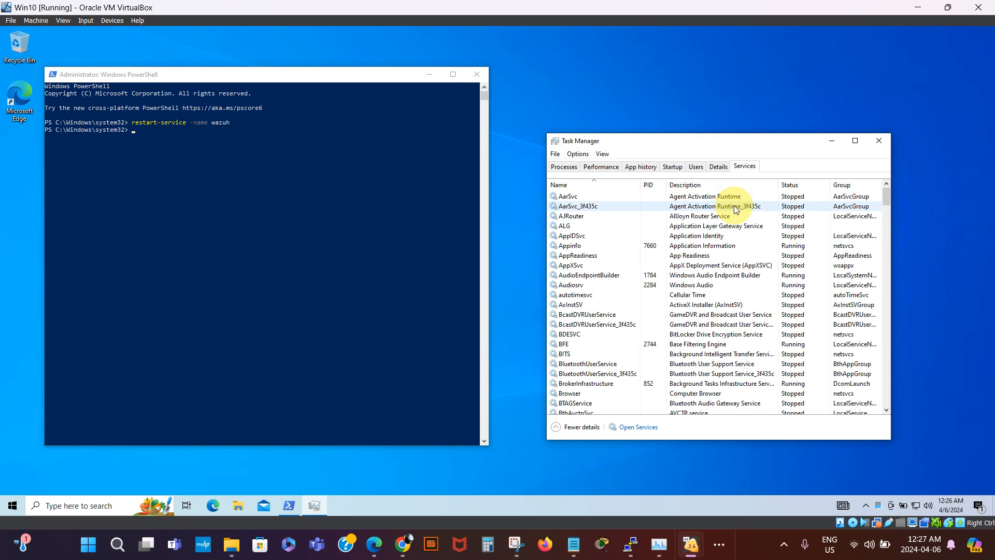
key(w)
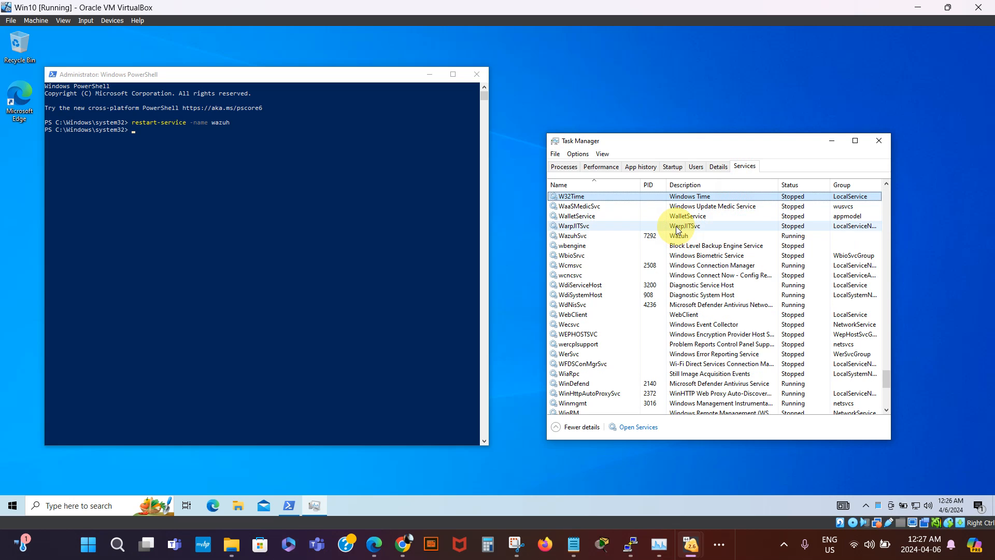
click(586, 236)
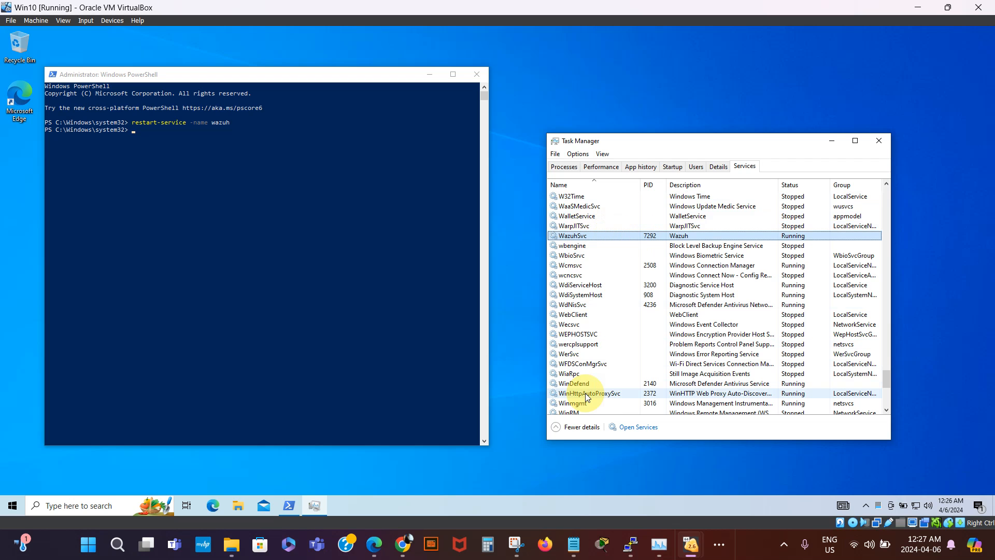
Step: Switch to the host's Command Prompt and attempt another SSH login to 10.0.0.221 with the previously used invalid username
mouse_move(691, 542)
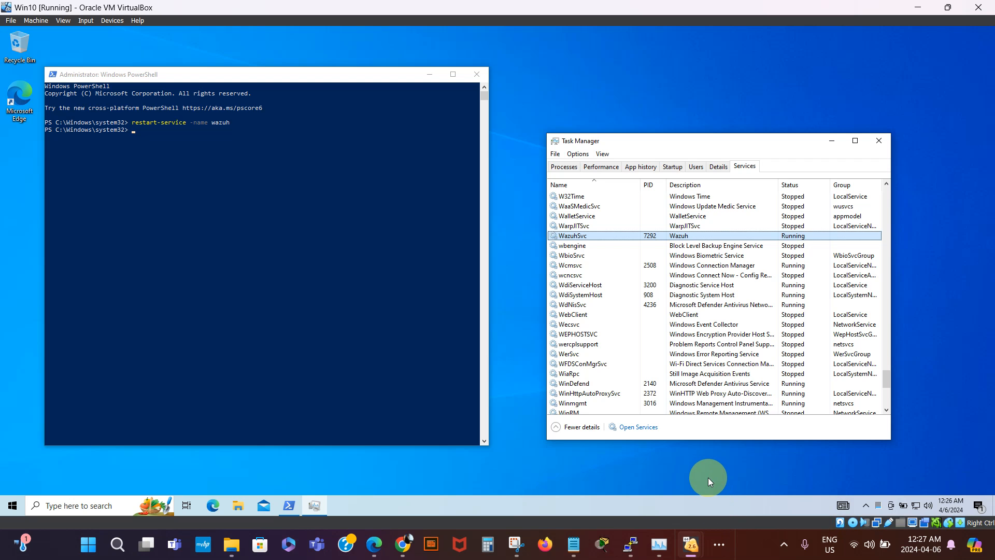
click(718, 544)
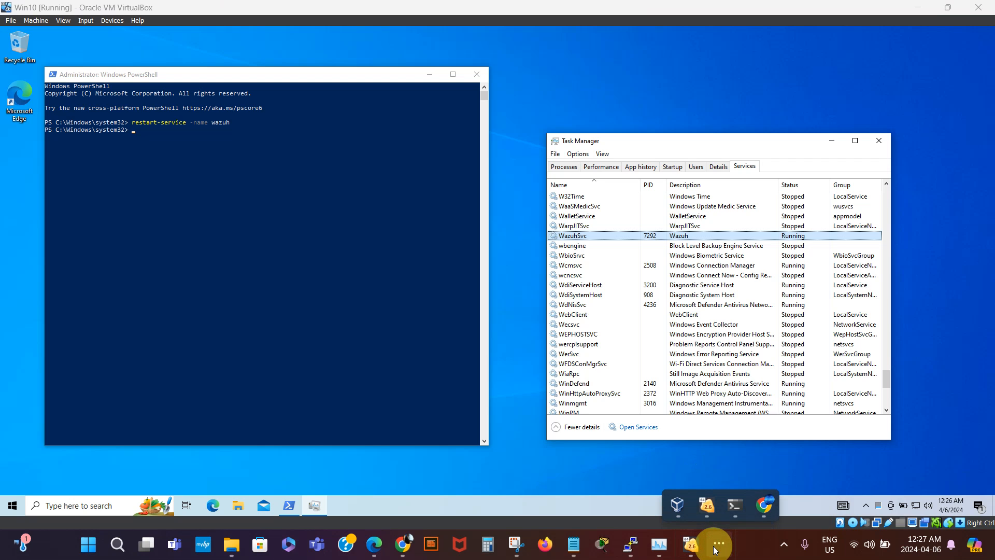
click(733, 508)
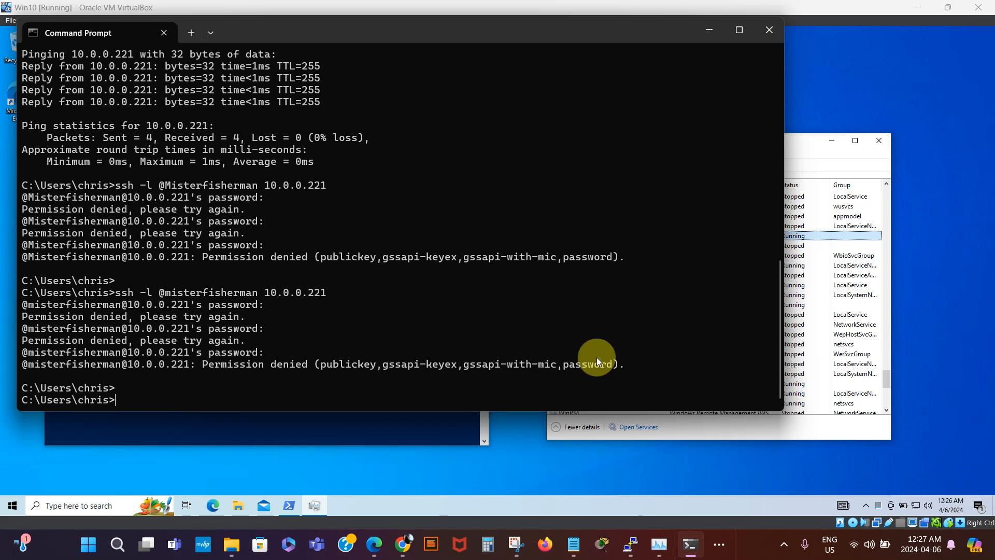
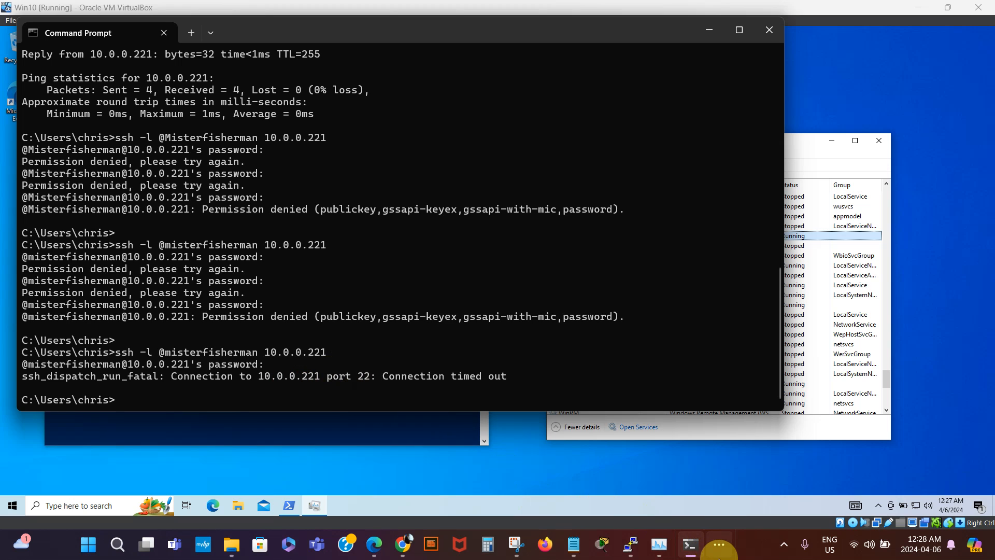
Step: Switch back to the Wazuh manager configuration page in Chrome
click(720, 547)
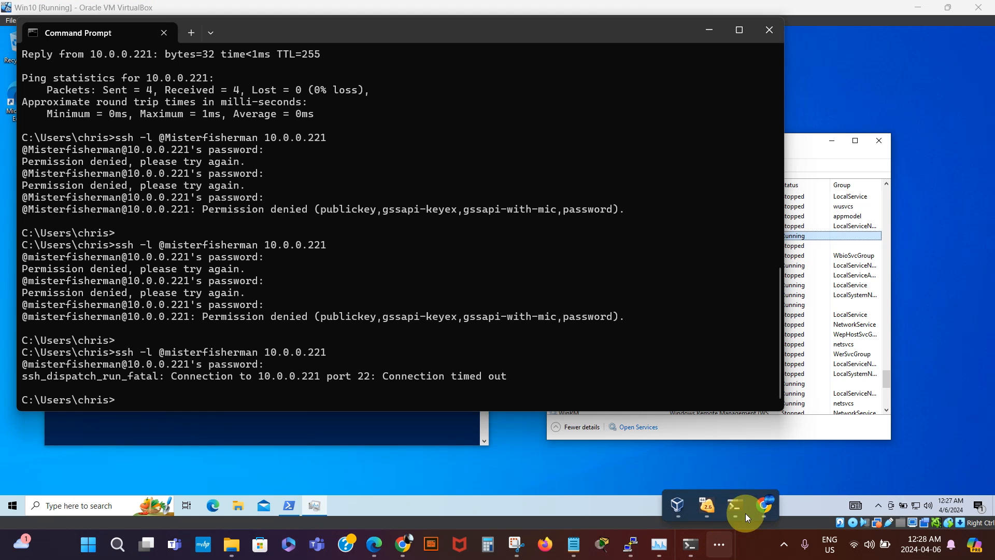
mouse_move(768, 507)
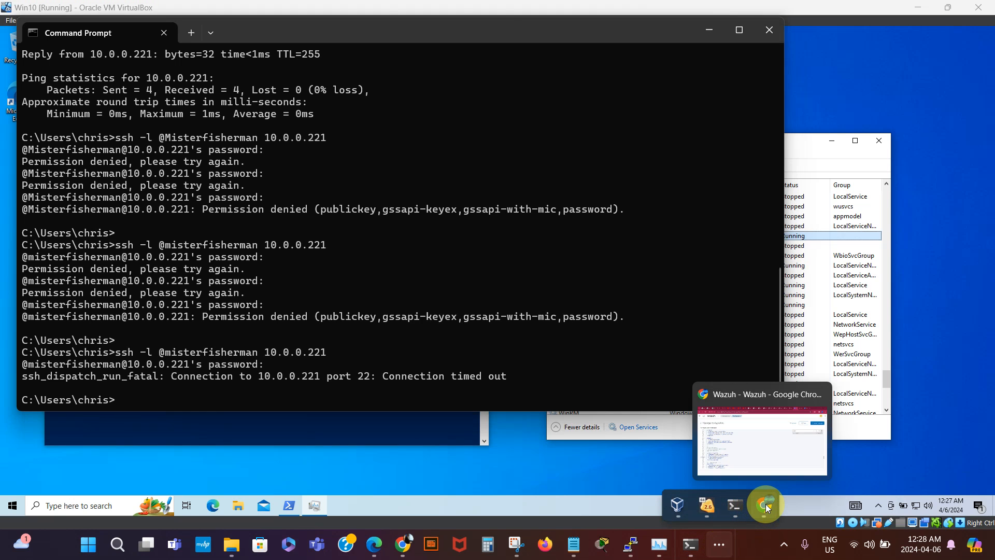
click(755, 444)
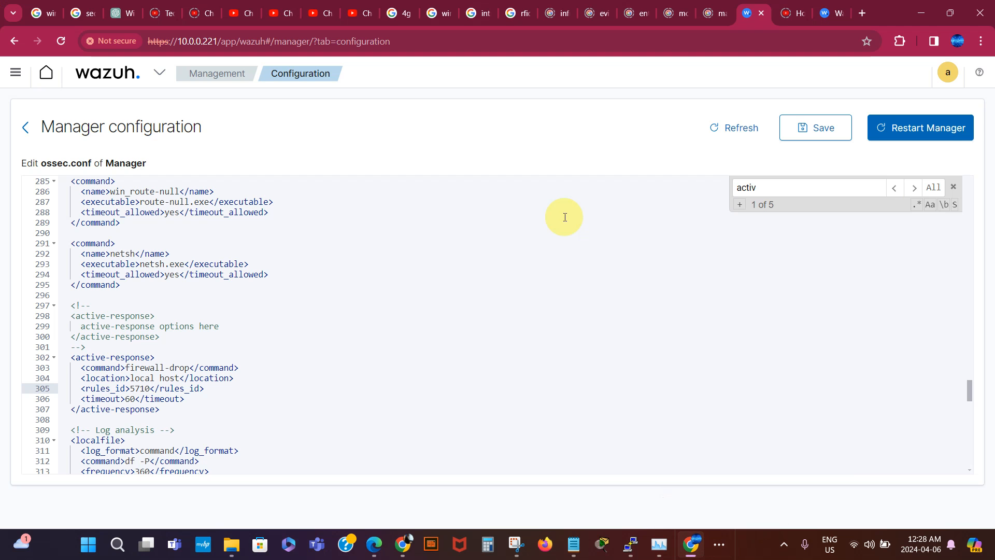
Step: Open the Security events module from the Wazuh home page and filter it to authentication failures
click(46, 78)
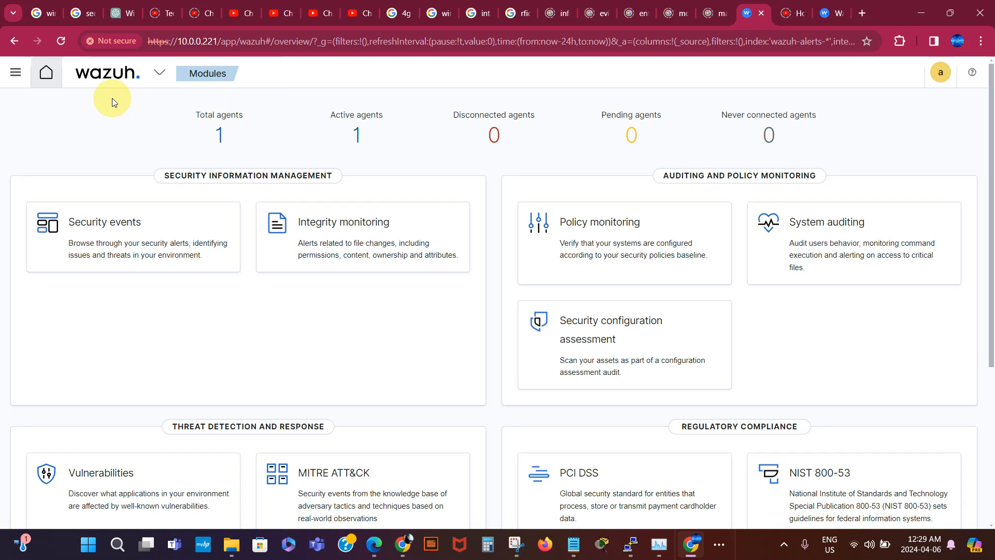
click(111, 218)
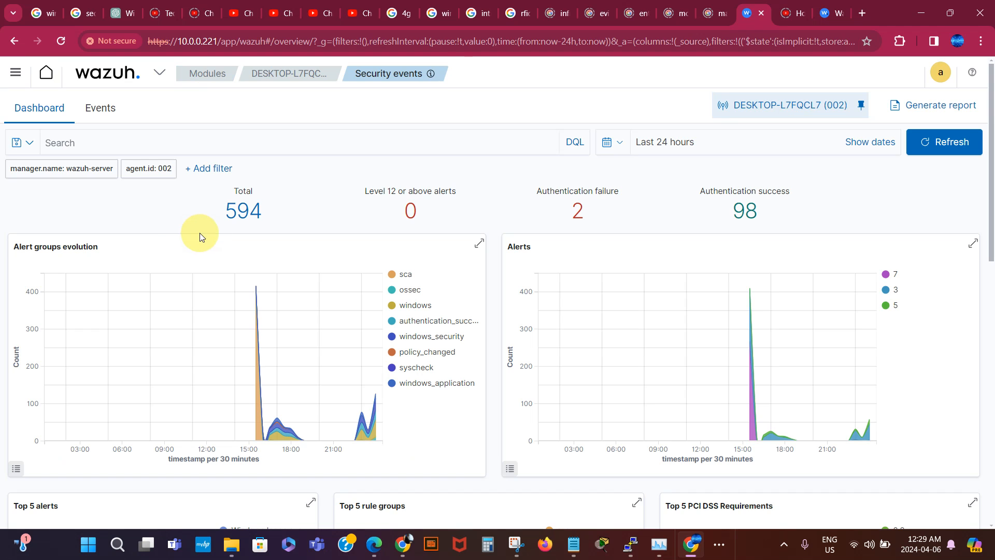
click(579, 217)
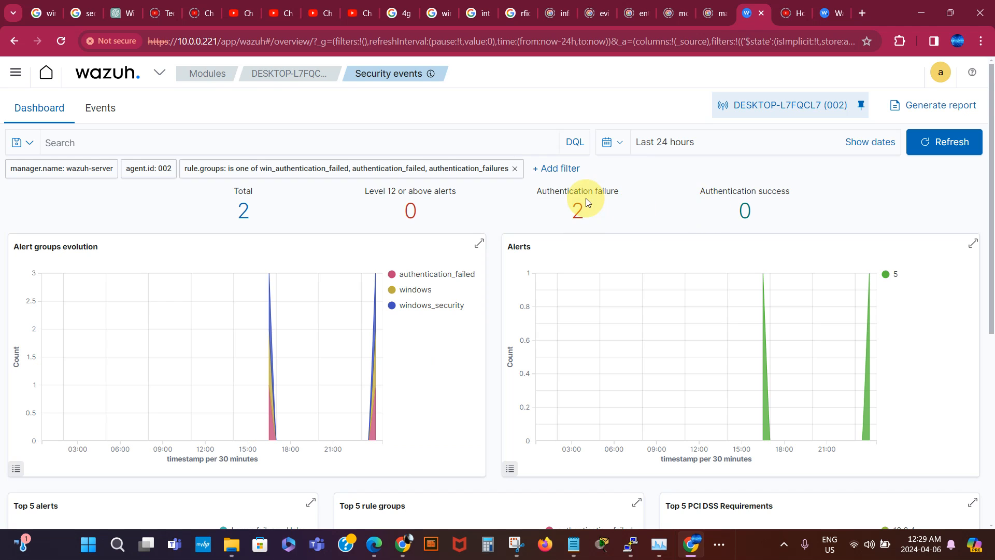
Step: List and refresh the authentication failure events, and reload the page to list the events without that filter
click(100, 108)
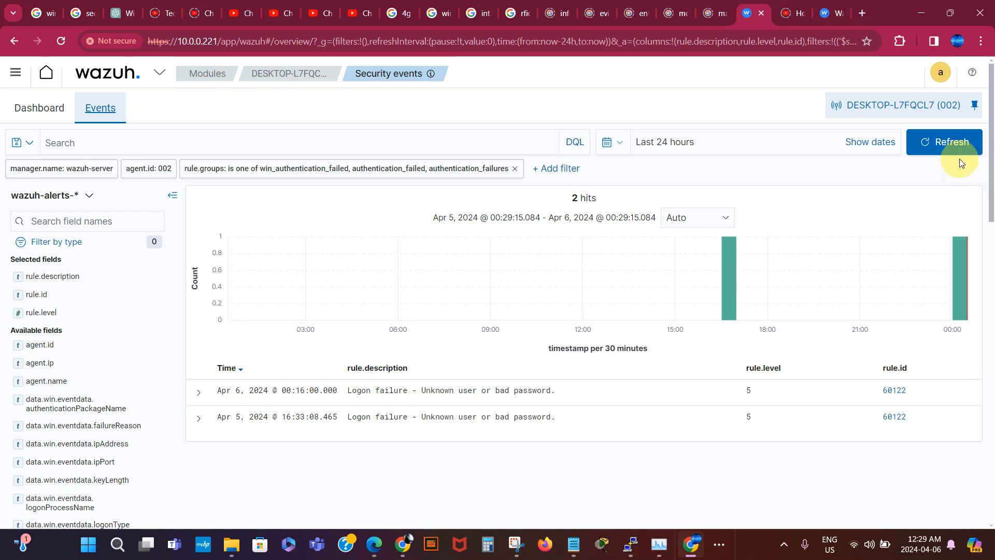
click(950, 144)
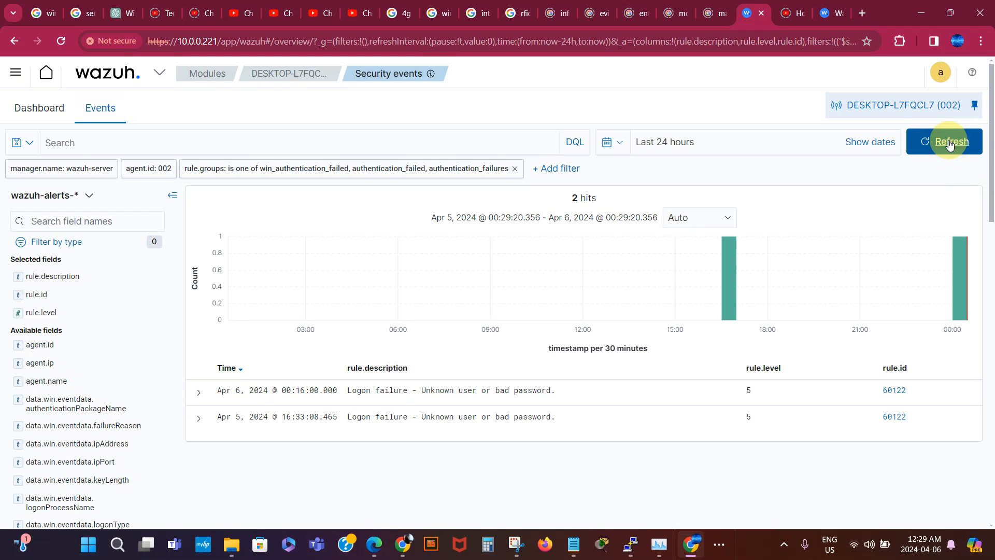
click(950, 144)
click(59, 40)
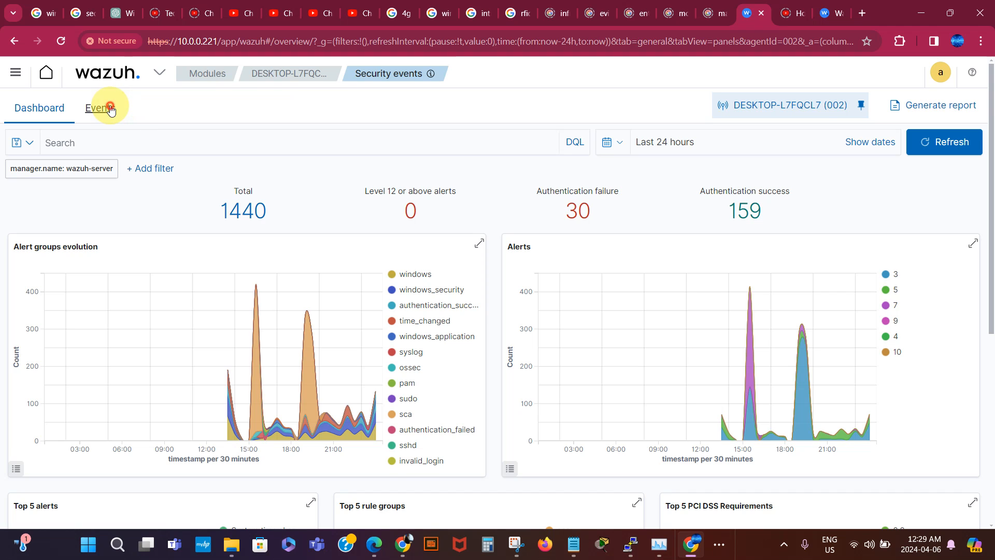
click(110, 110)
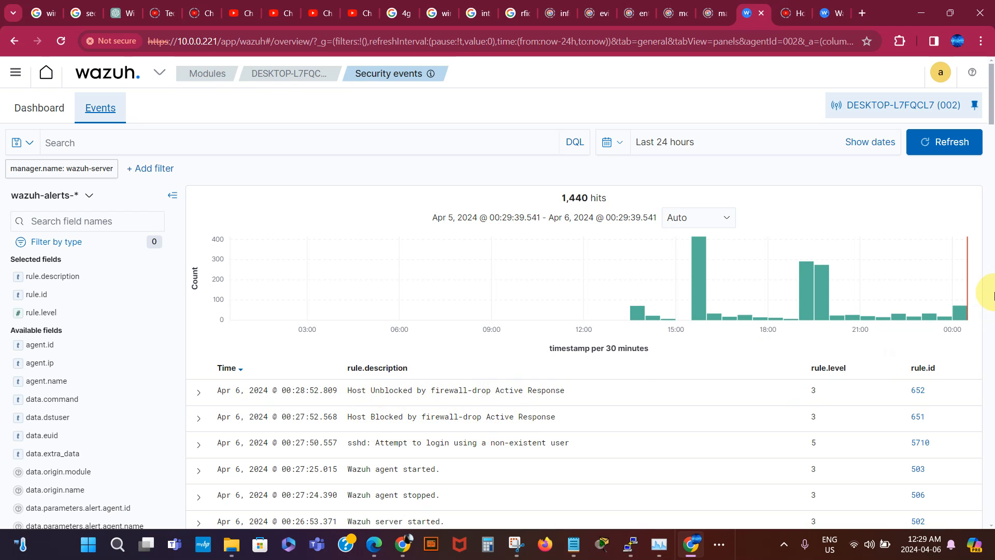
Step: Expand the "Host Blocked by firewall-drop Active Response" event and reload the page to apply the index pattern changes
scroll(992, 112, down, 4)
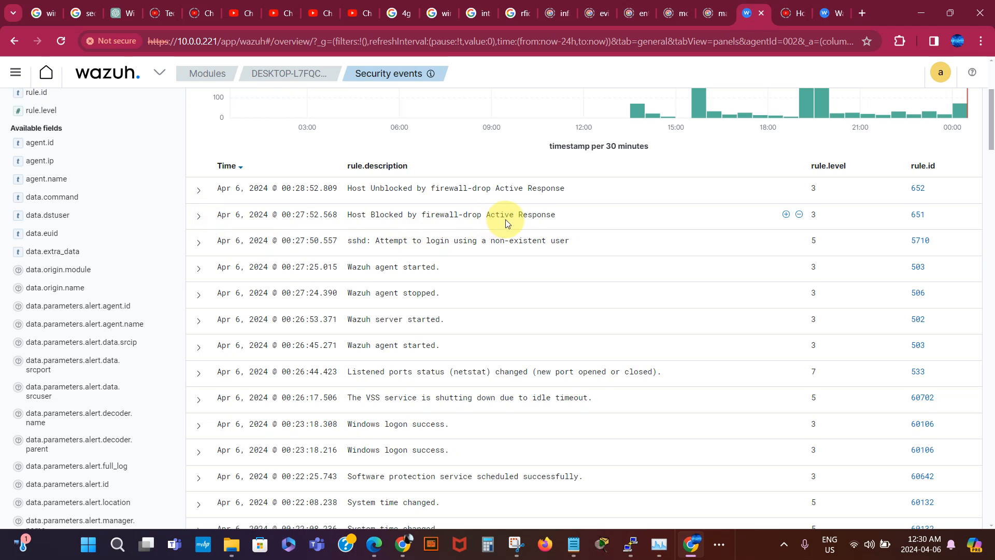
click(198, 215)
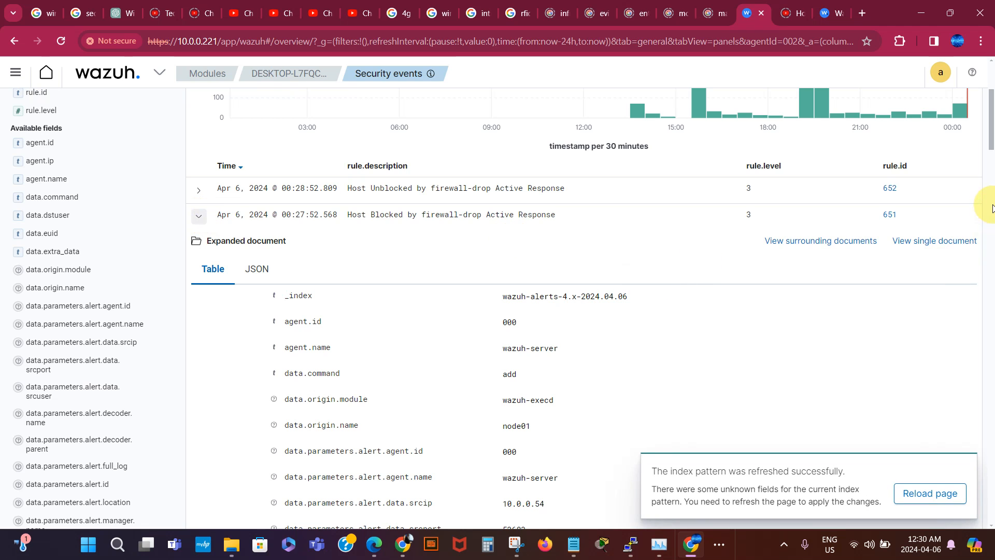
click(927, 497)
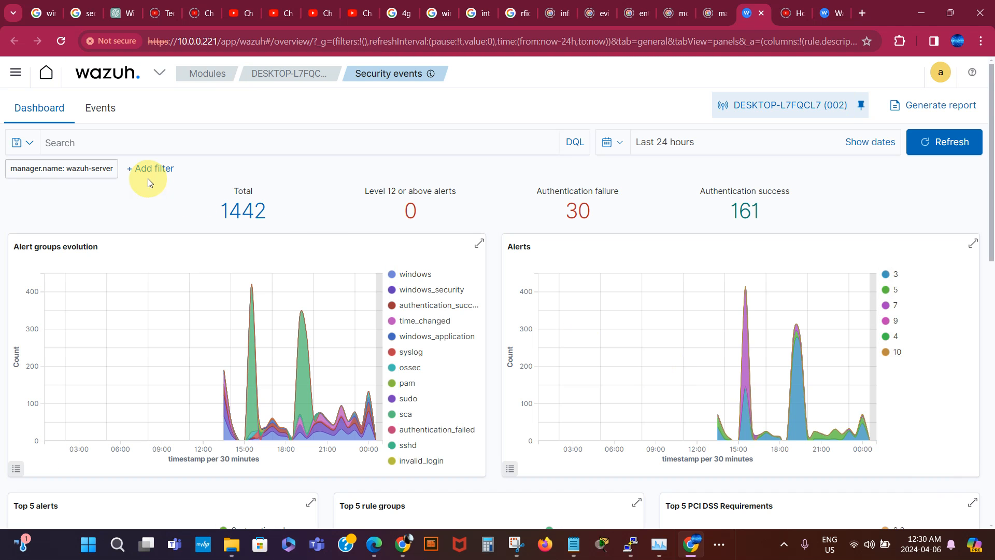
Step: Reopen the events list and view the details of the rule 5710 sshd non-existent user login event
click(104, 109)
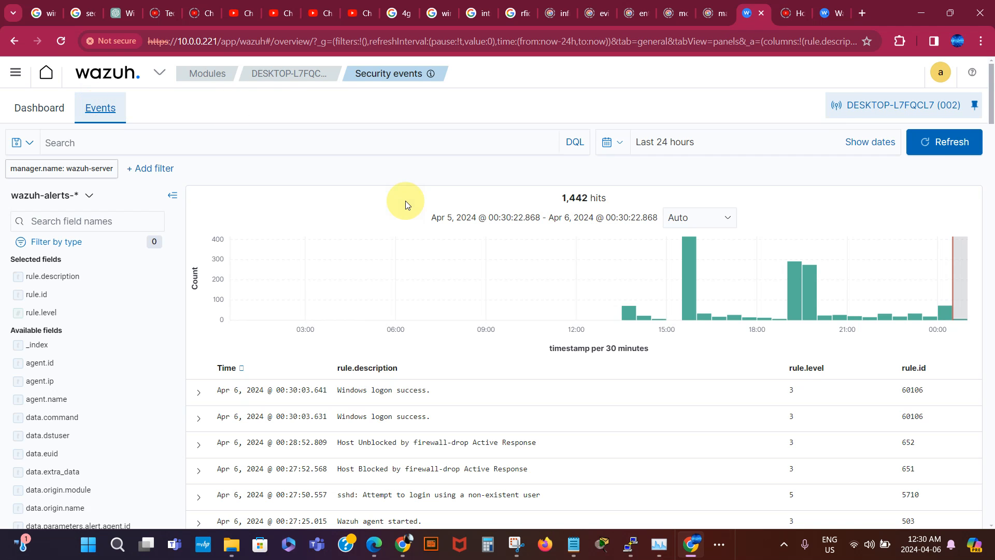
scroll(992, 155, down, 4)
scroll(992, 142, down, 2)
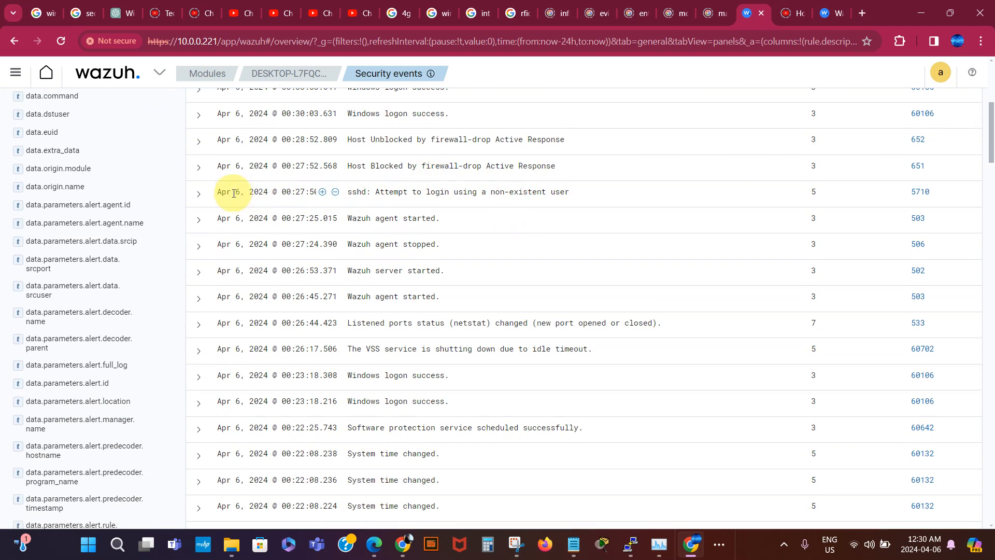
click(199, 194)
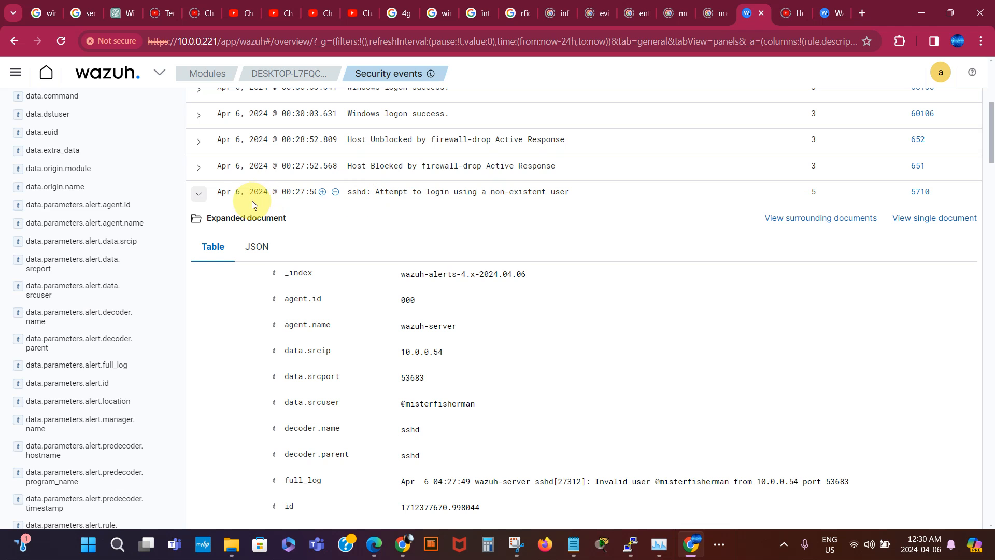
click(199, 196)
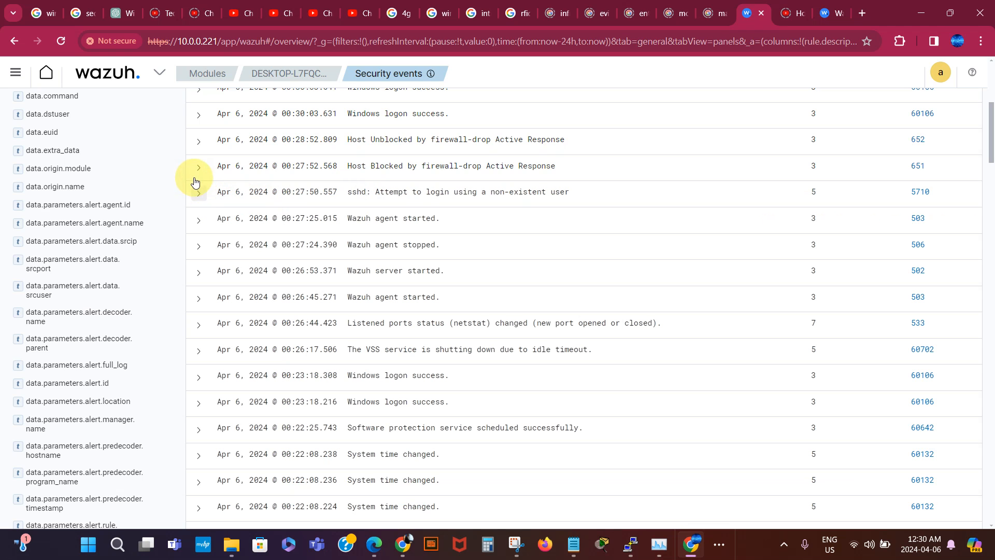
Step: Examine the full field details of the rule 651 "Host Blocked by firewall-drop Active Response" event, then collapse it
click(198, 169)
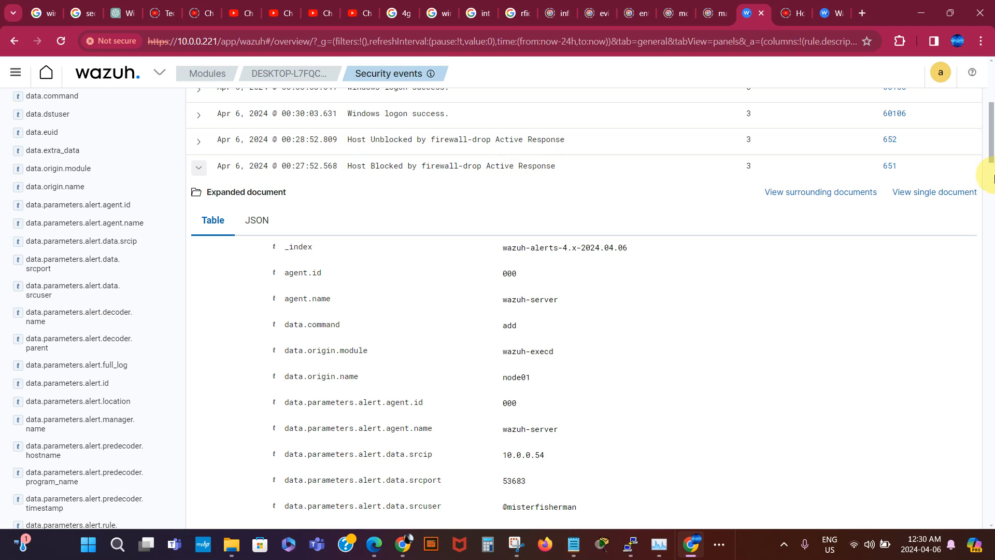
drag(992, 140, 993, 167)
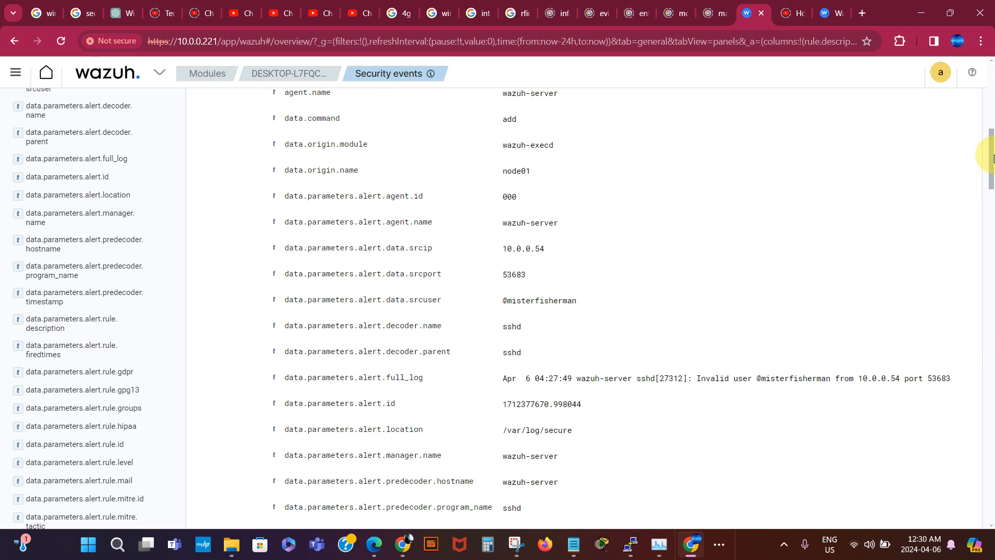
drag(993, 161, 993, 194)
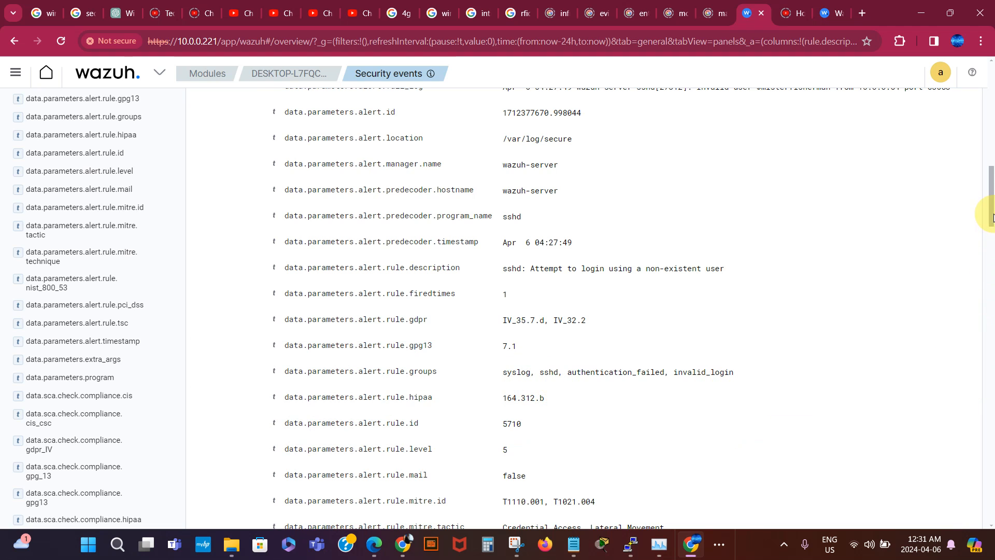
drag(992, 215, 991, 154)
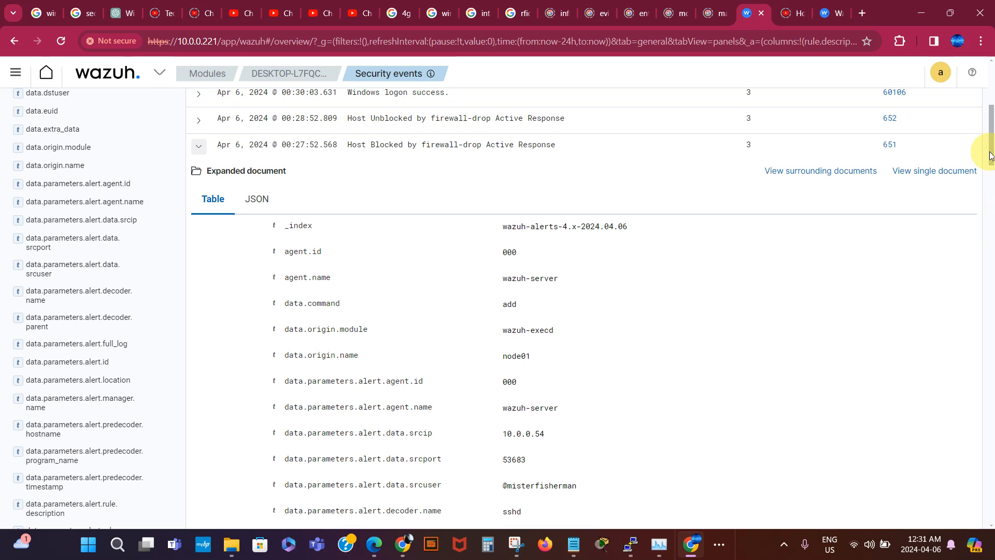
drag(992, 150, 990, 139)
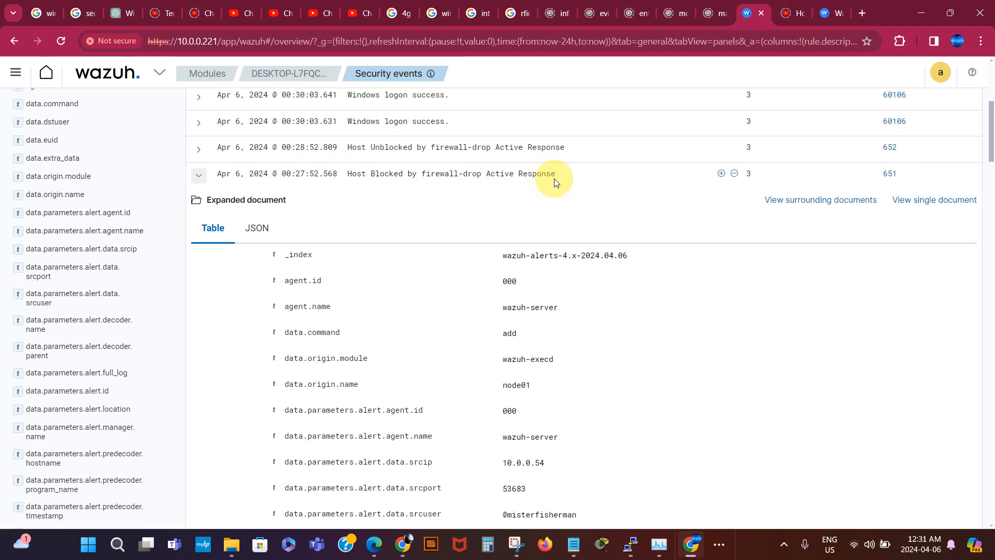
click(197, 176)
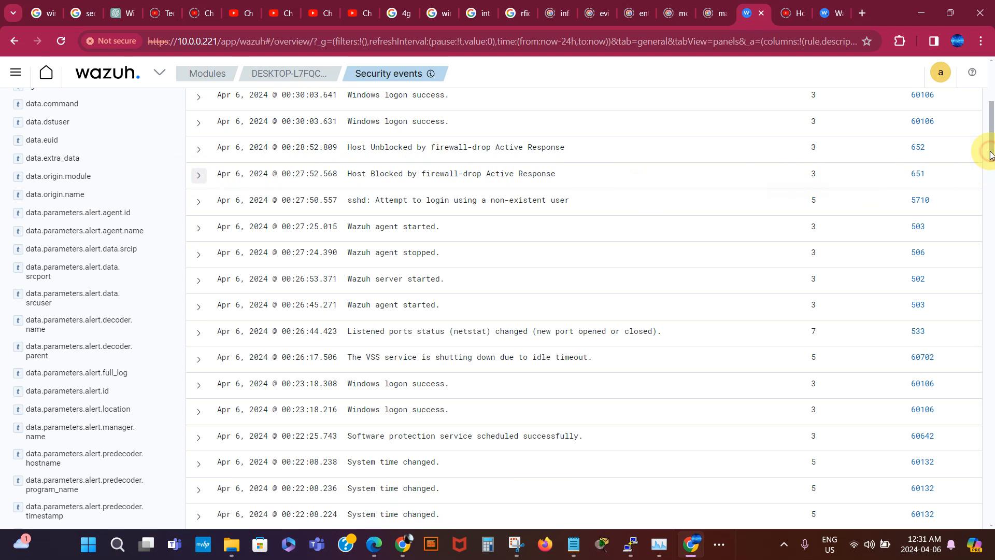
scroll(990, 155, up, 6)
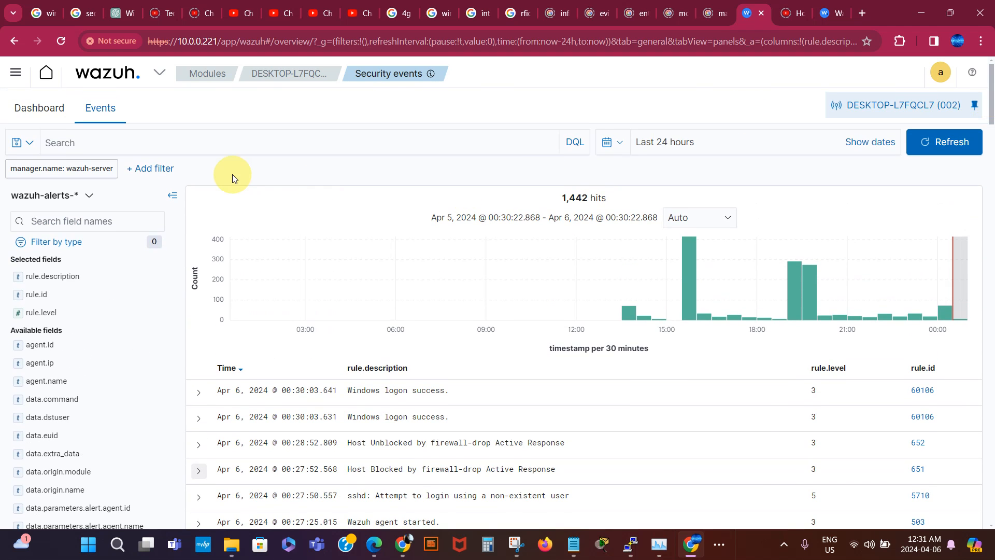
Step: Go to the Wazuh management configuration and open the manager's ossec.conf for editing
click(45, 75)
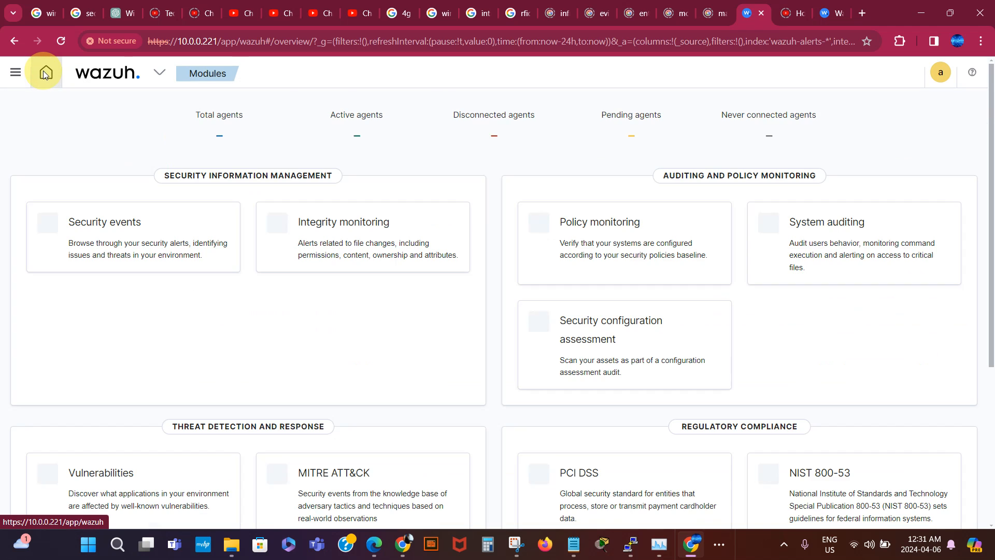
click(160, 73)
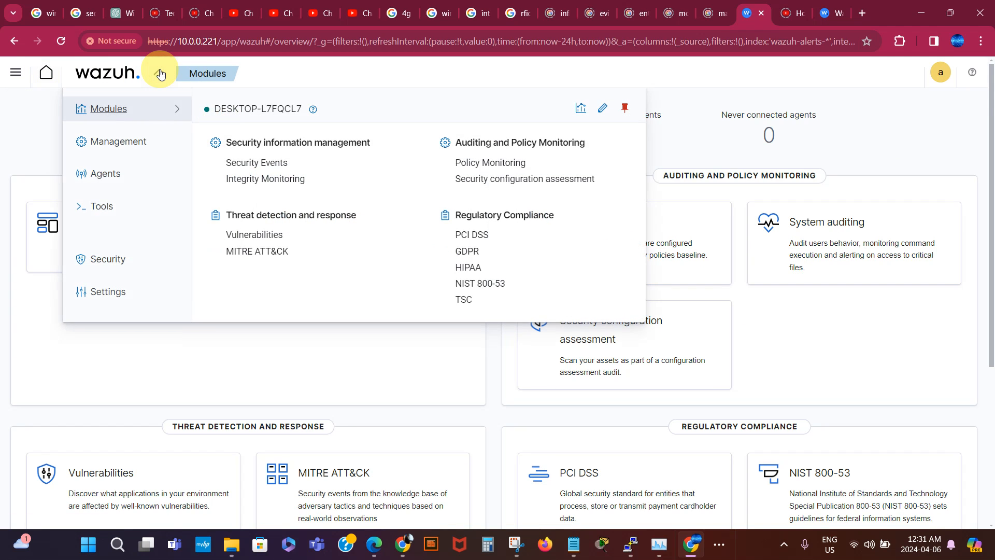
click(119, 141)
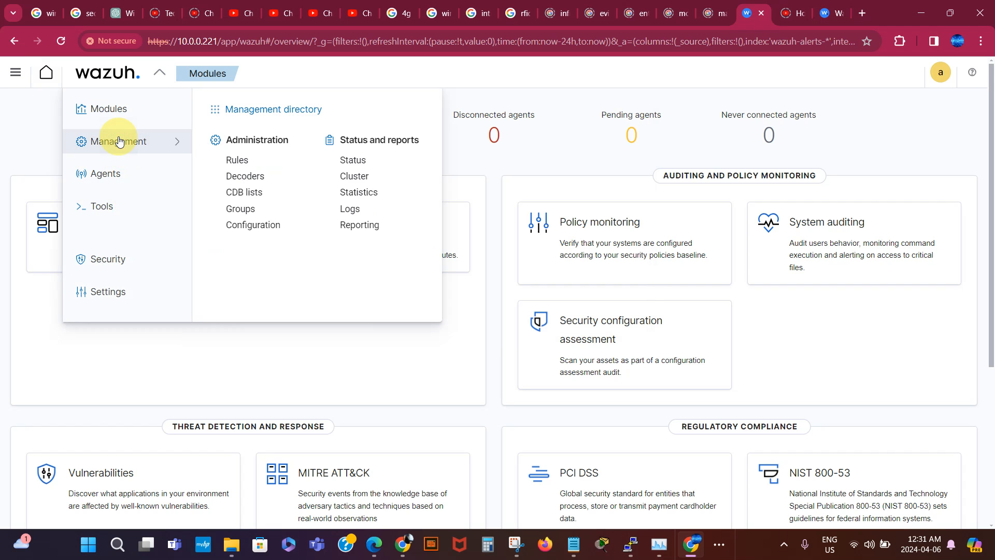
click(244, 227)
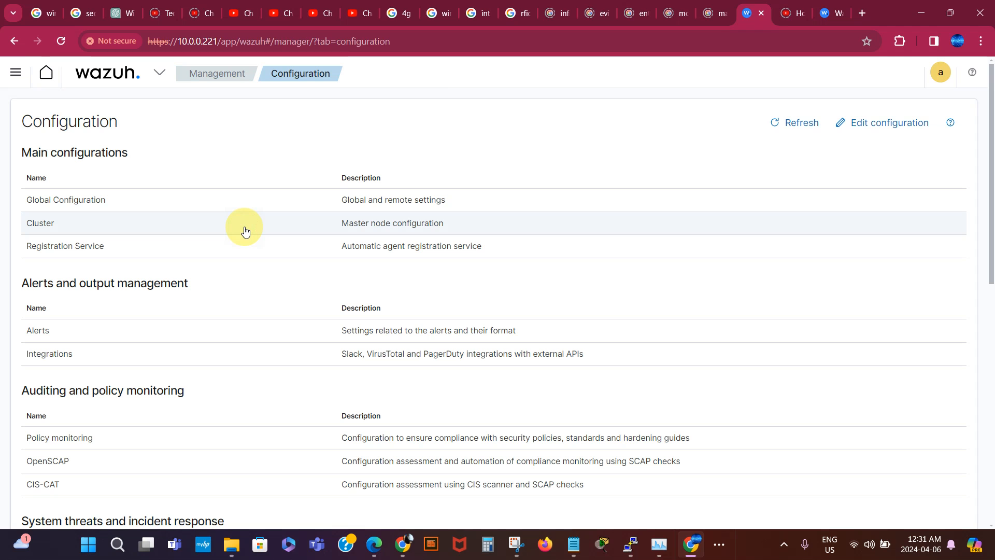
click(903, 128)
Step: Search ossec.conf for "vul", set the vulnerability-detector's enabled value to yes, and save and restart the manager to apply it
click(631, 246)
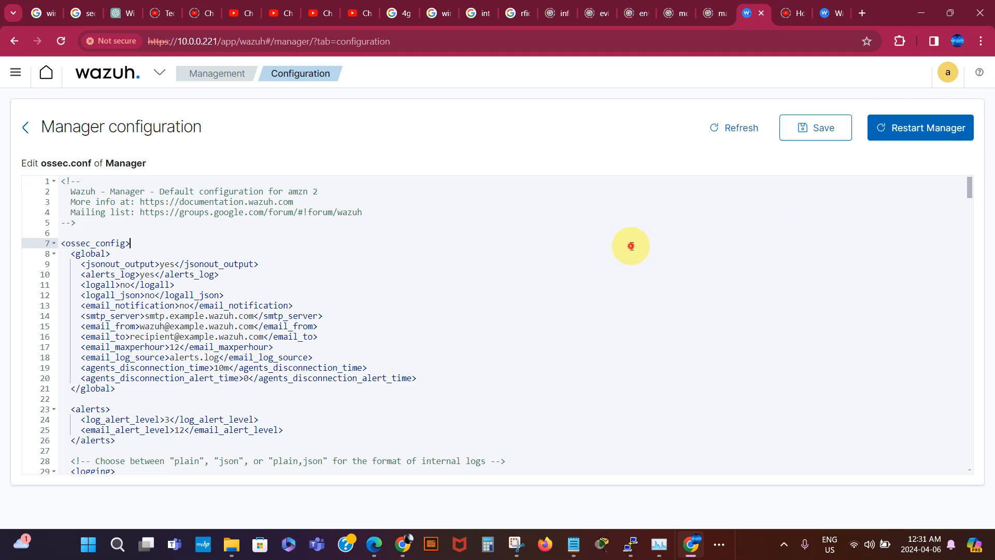
key(ctrl+f)
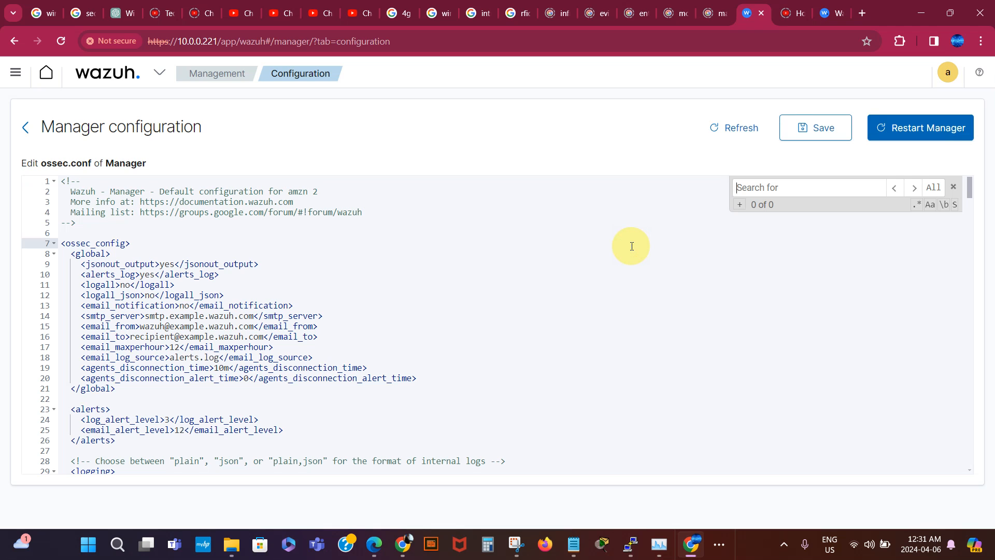
text(vul)
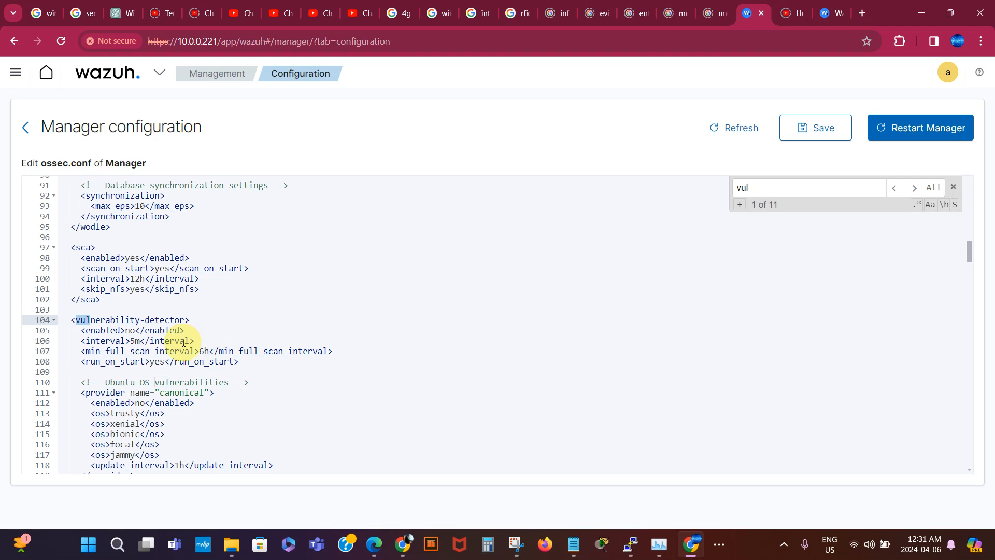
click(134, 330)
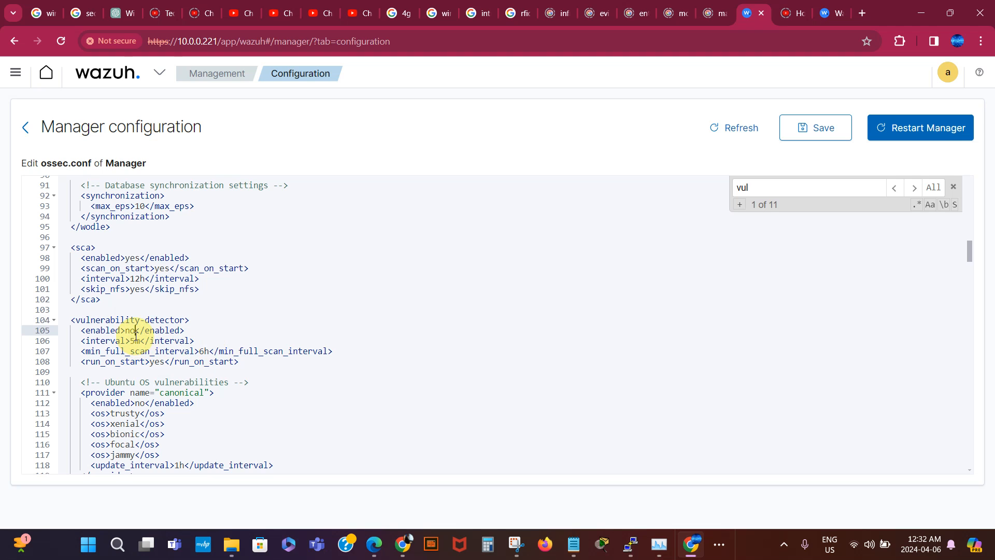
key(BackSpace)
key(BackSpace)
text(yes)
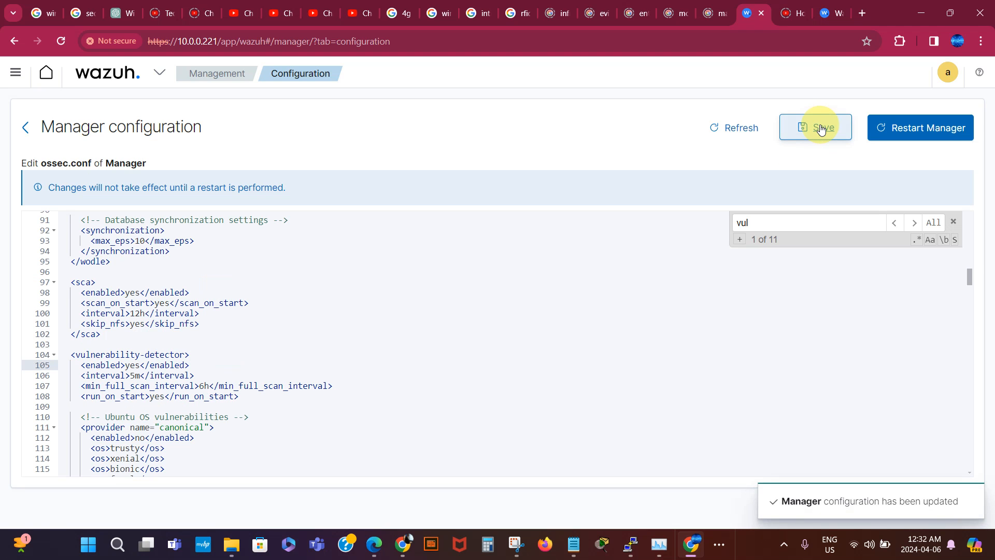
click(920, 130)
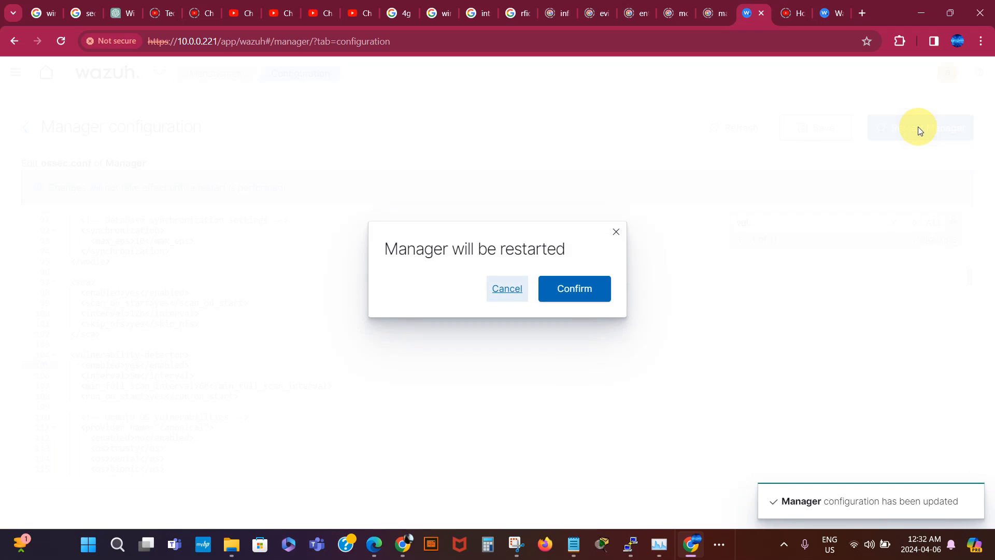
click(575, 286)
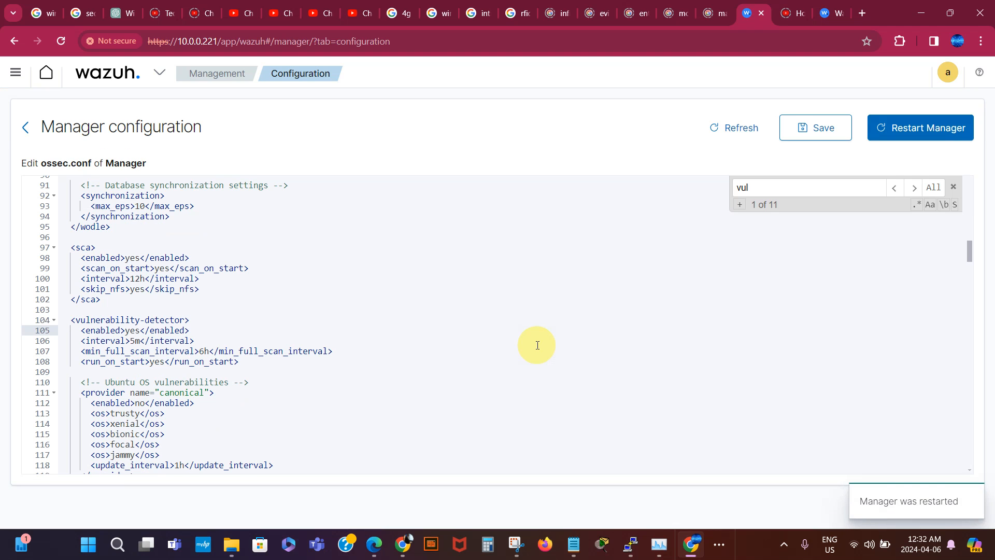
Step: Open the Vulnerabilities module from the Wazuh home page and reload its inventory for agent DESKTOP-L7FQCL7
click(46, 74)
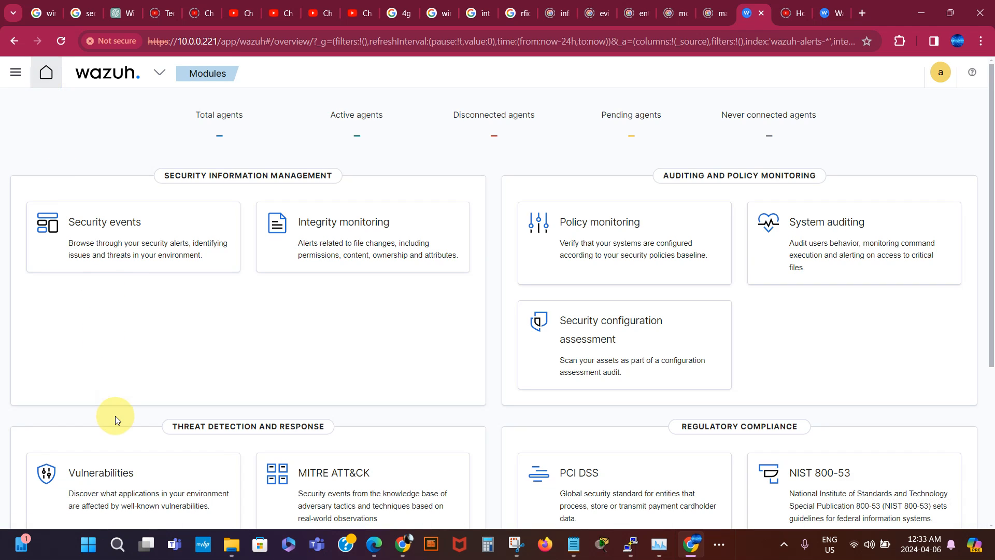
click(104, 473)
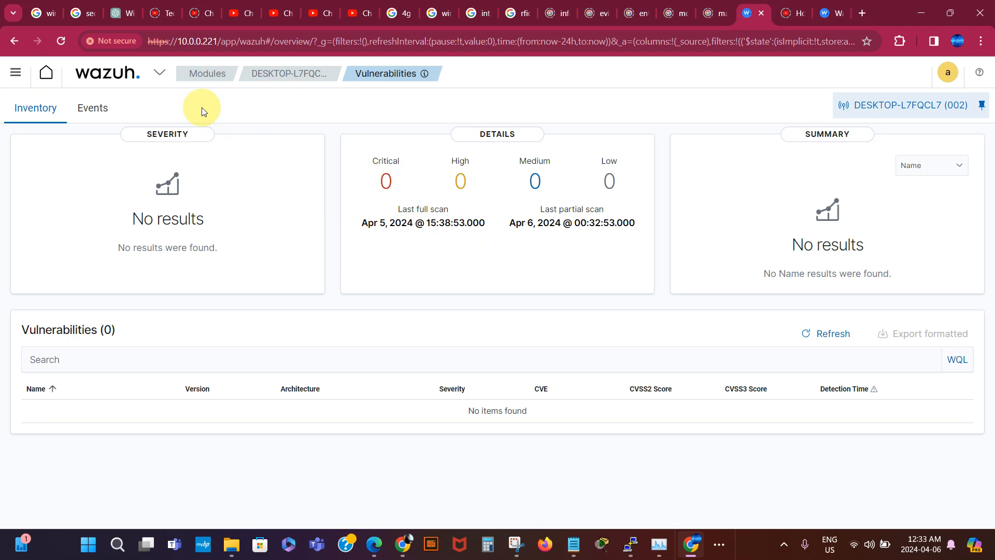
click(60, 41)
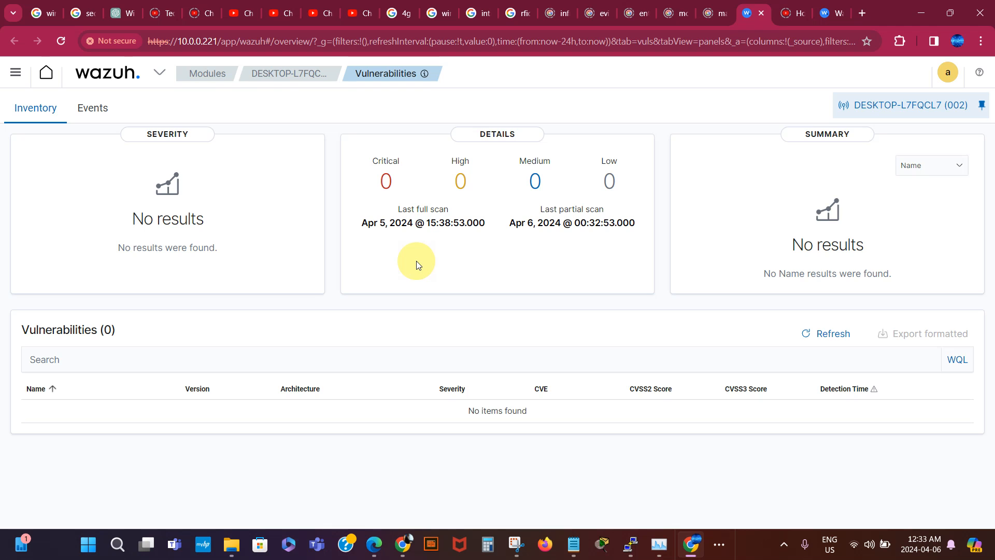
Step: Switch to the Win10 virtual machine in VirtualBox
click(722, 546)
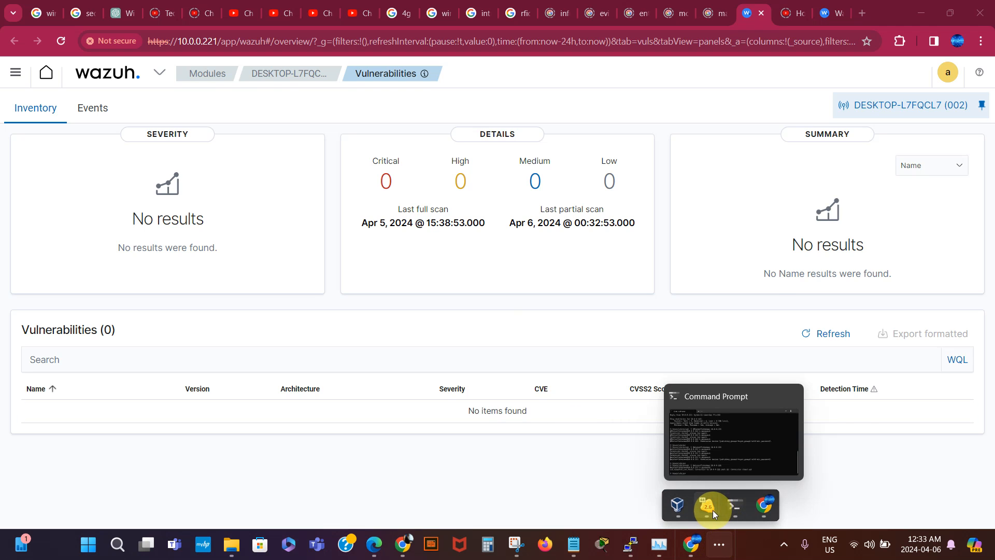
mouse_move(706, 512)
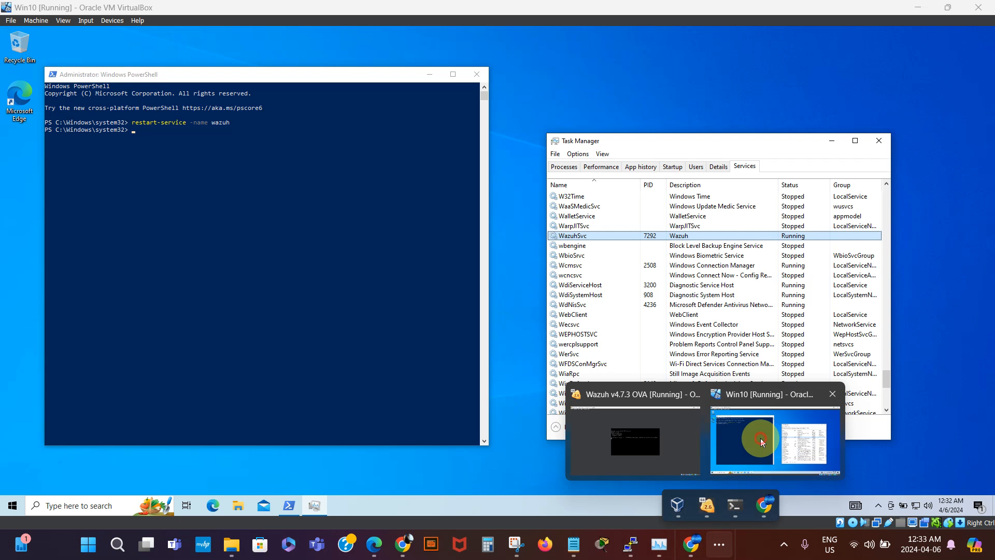
click(758, 440)
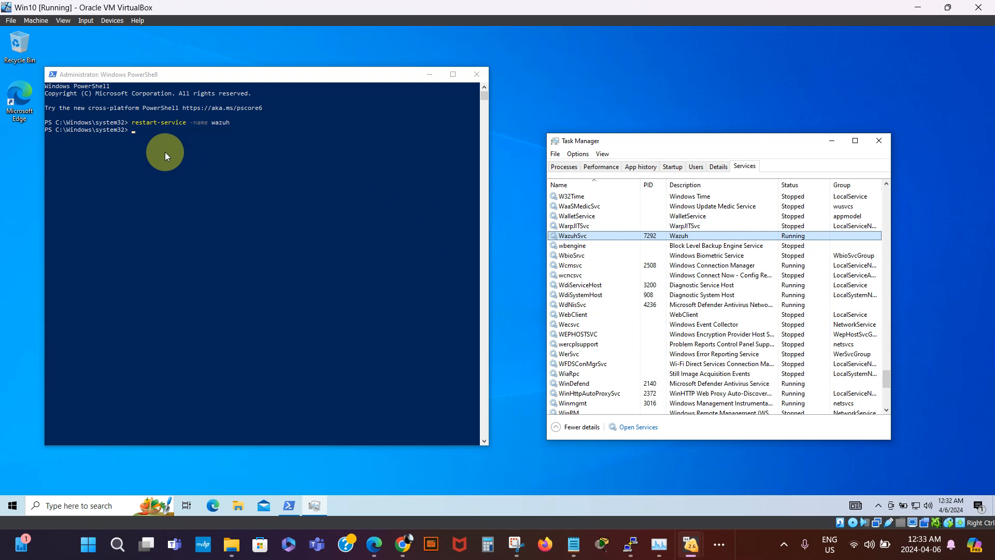
Step: Rerun restart-service -name wazuh in the Win10 PowerShell window and check the WazuhSvc status in Task Manager
key(Up)
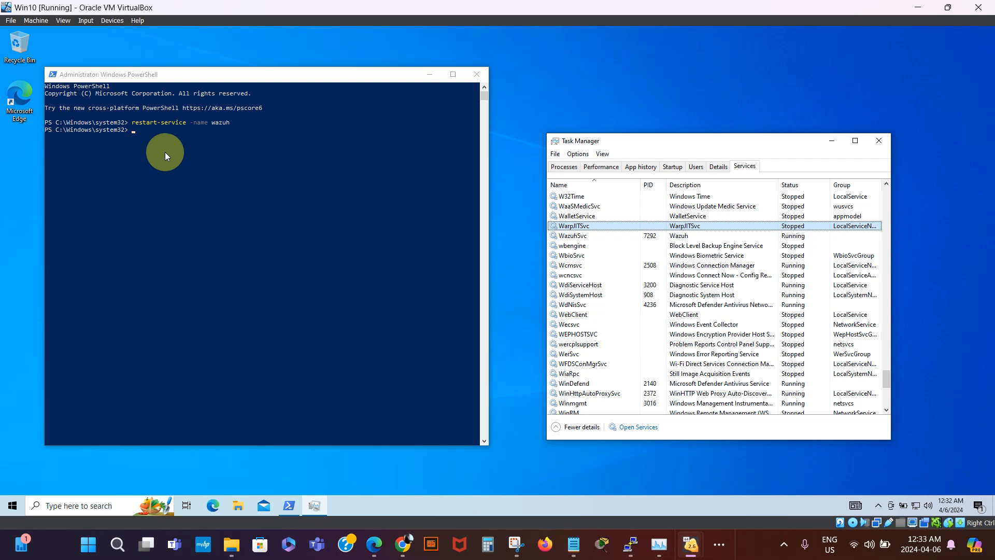
click(155, 150)
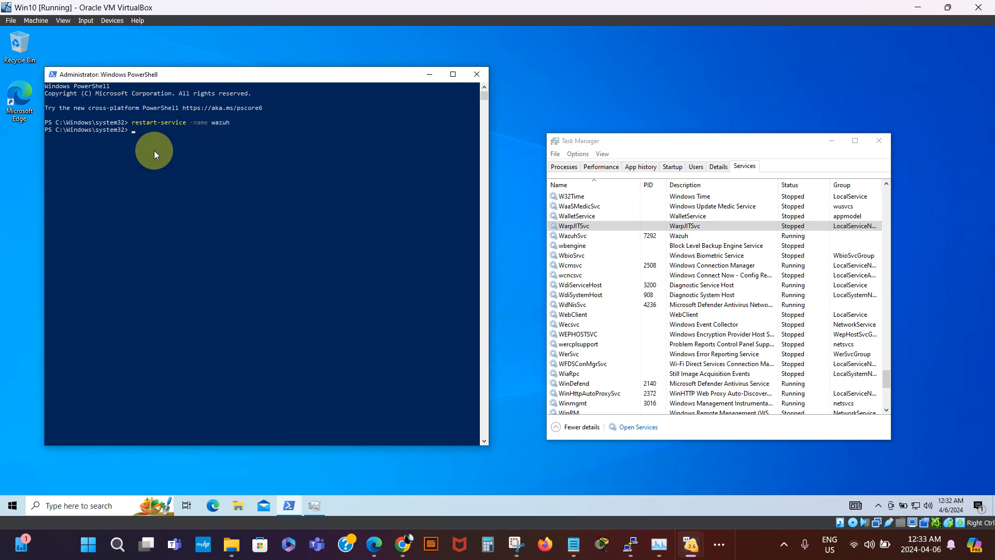
key(Up)
key(Return)
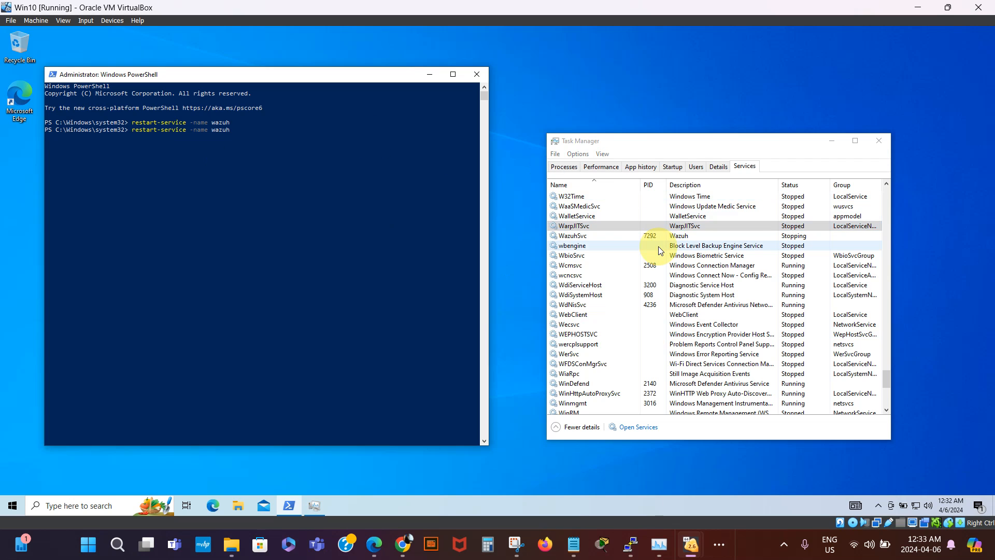
click(589, 237)
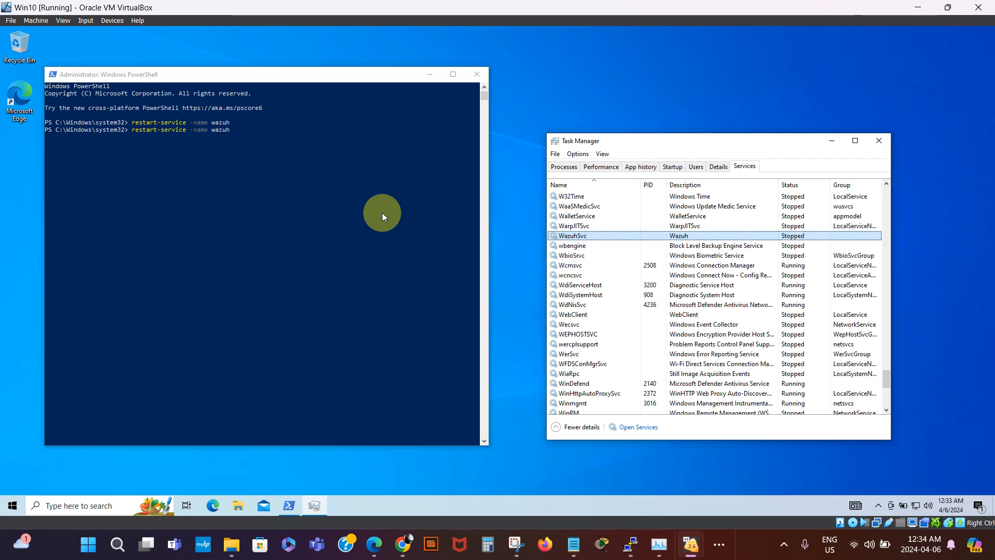
click(262, 178)
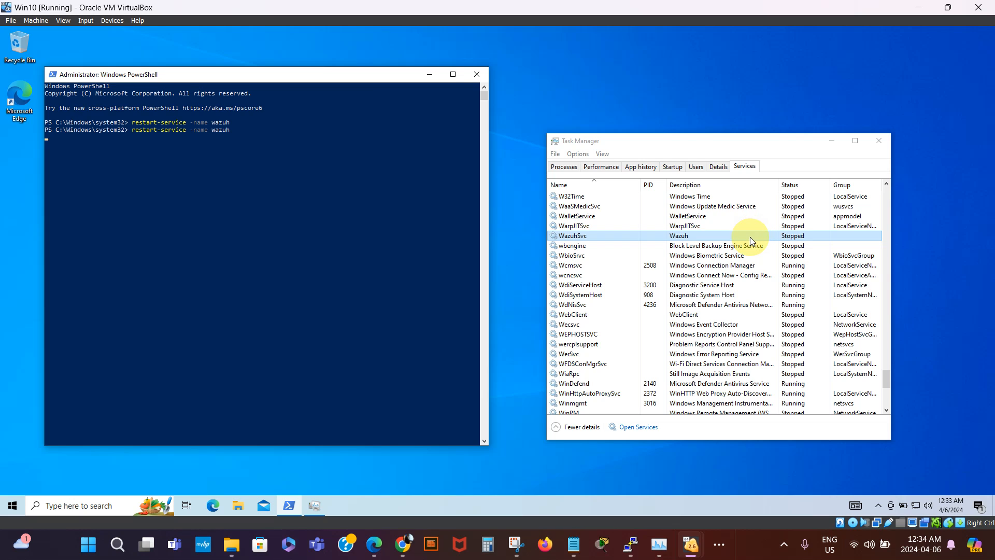
click(154, 169)
key(Return)
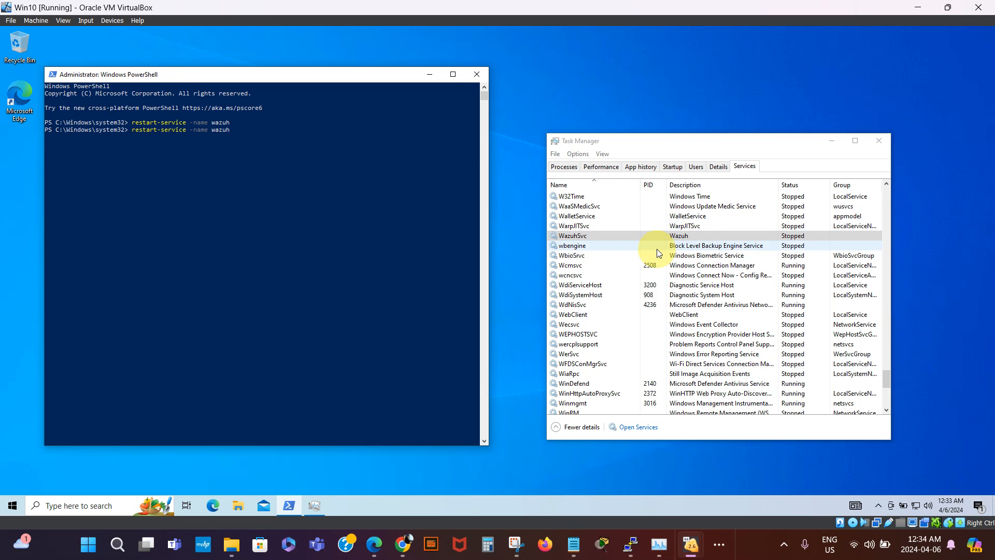
Step: Start the stopped WazuhSvc service from Task Manager's service list
click(769, 235)
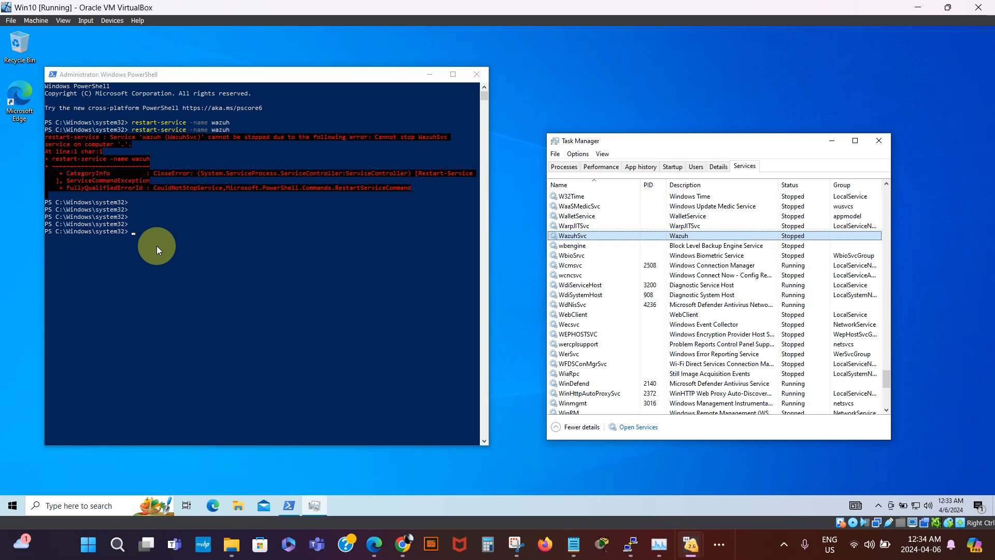
right_click(790, 239)
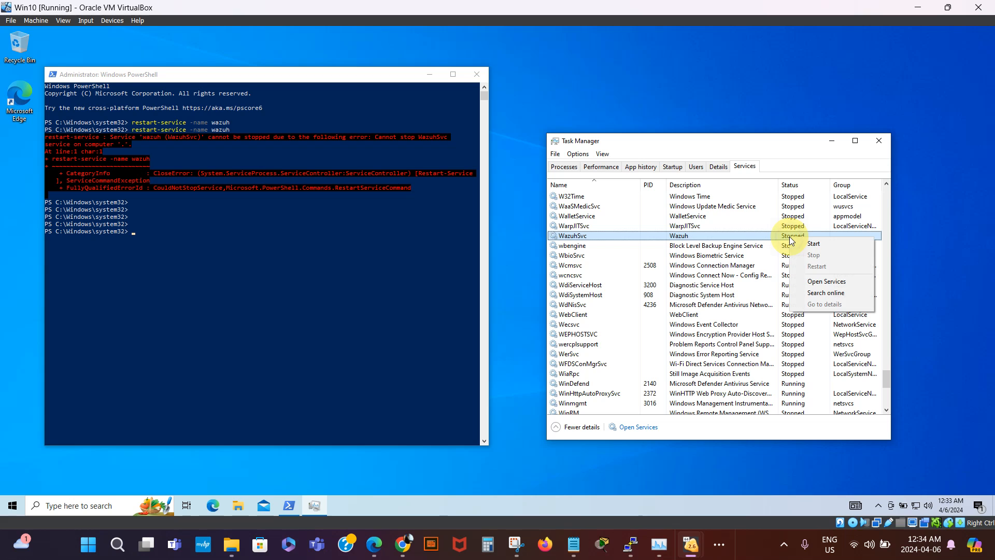
click(829, 244)
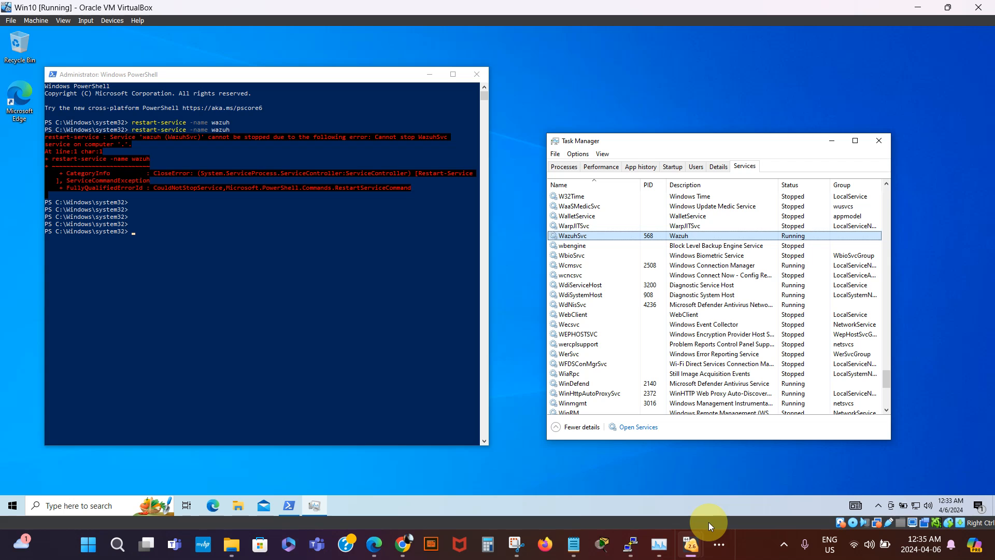
Step: Switch to the Wazuh dashboard in Chrome, reload the vulnerability inventory of agent DESKTOP-L7FQCL7, and refresh its vulnerability events
click(720, 544)
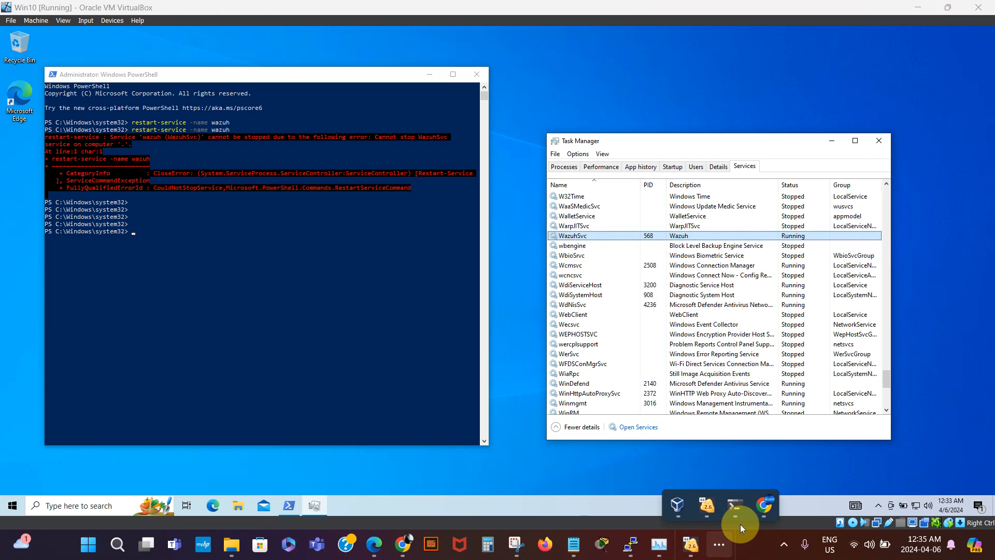
click(761, 511)
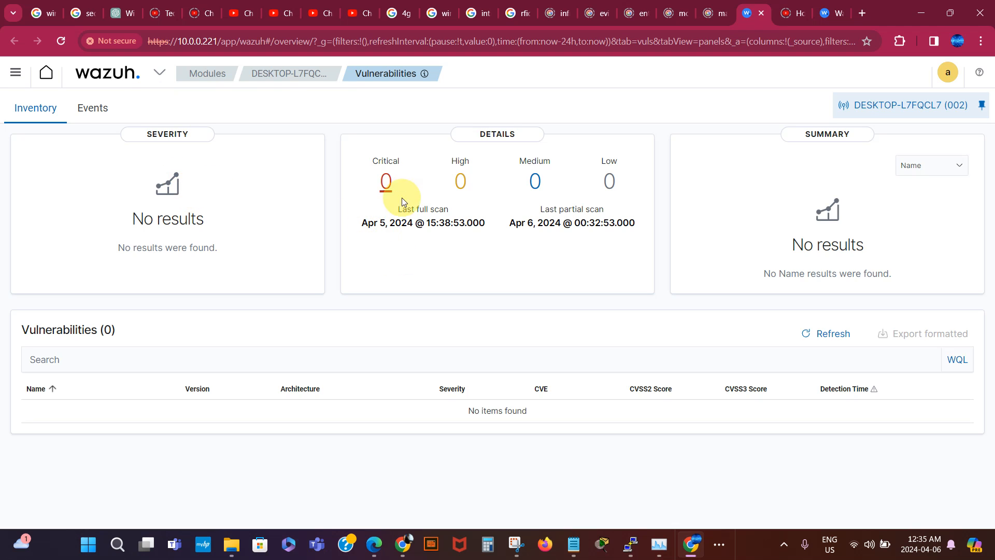
click(61, 41)
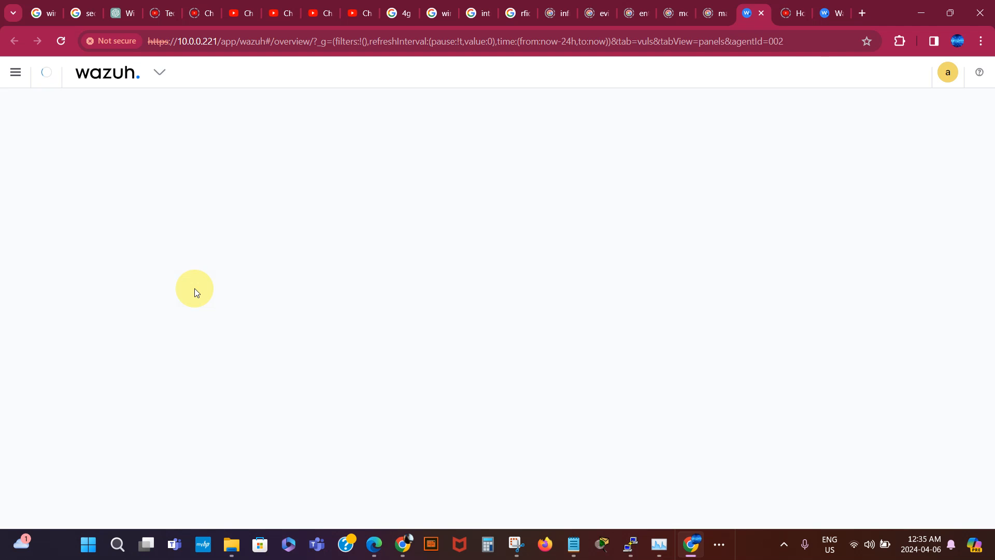
click(507, 252)
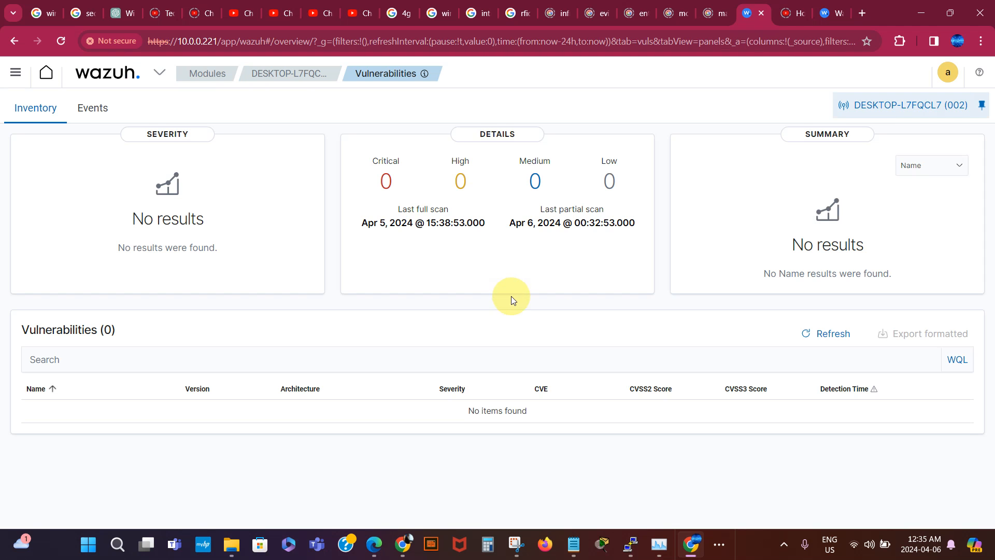
click(100, 114)
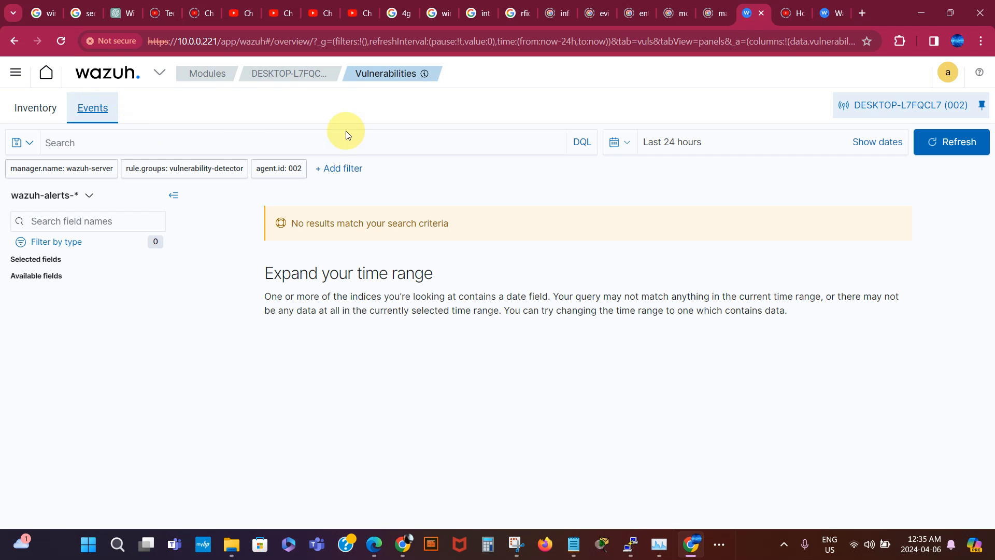
click(942, 142)
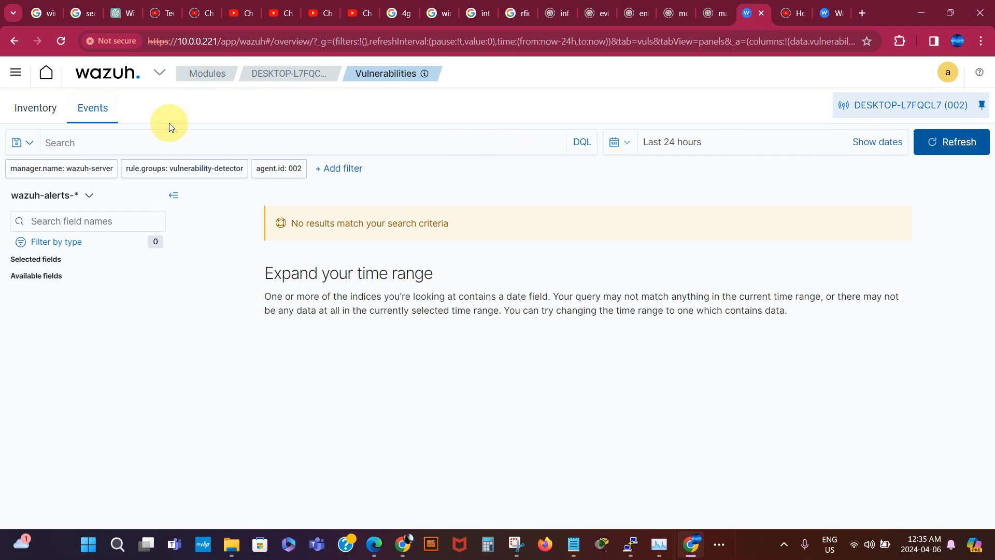
Step: Reopen the Vulnerabilities module from the Wazuh home page and check the agent's events and inventory again
click(48, 74)
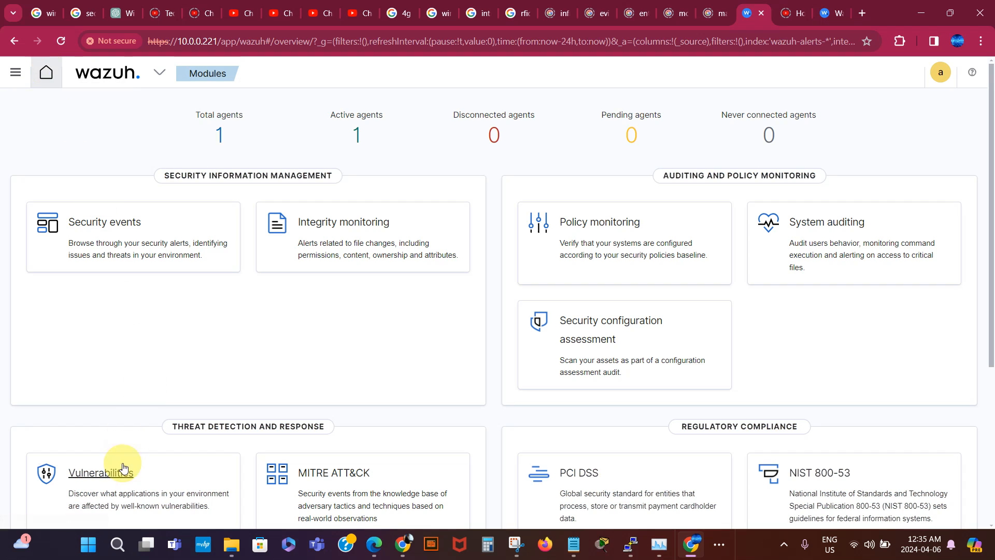
click(107, 480)
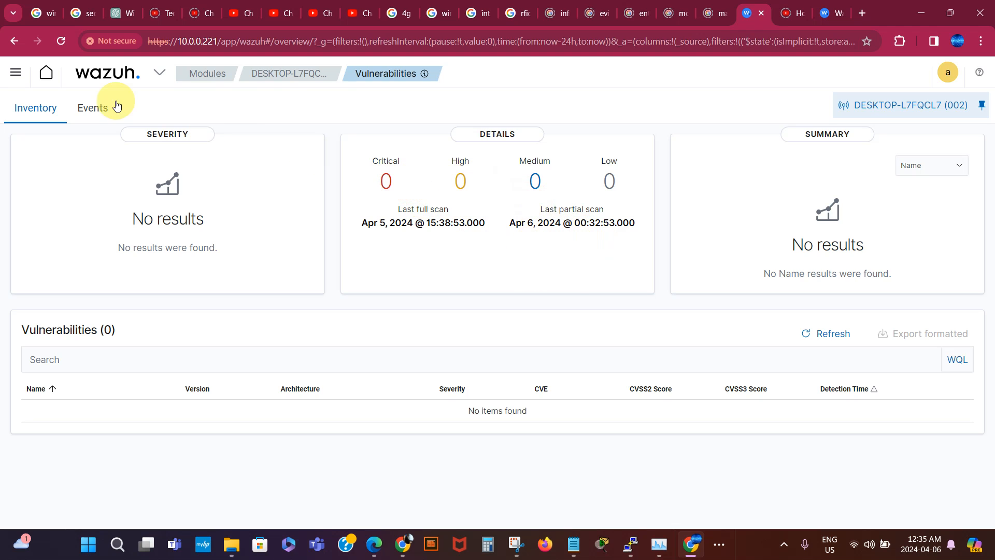
click(98, 109)
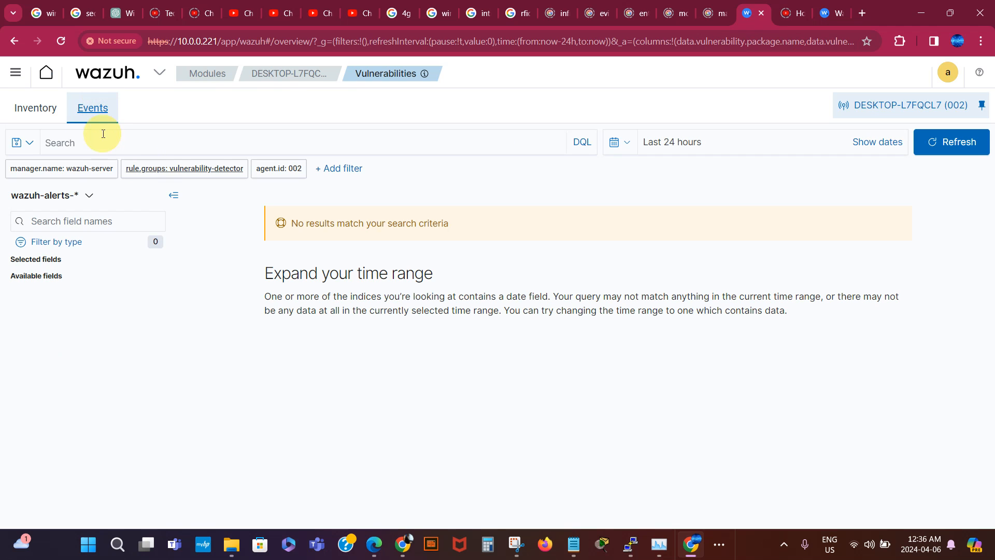
click(37, 110)
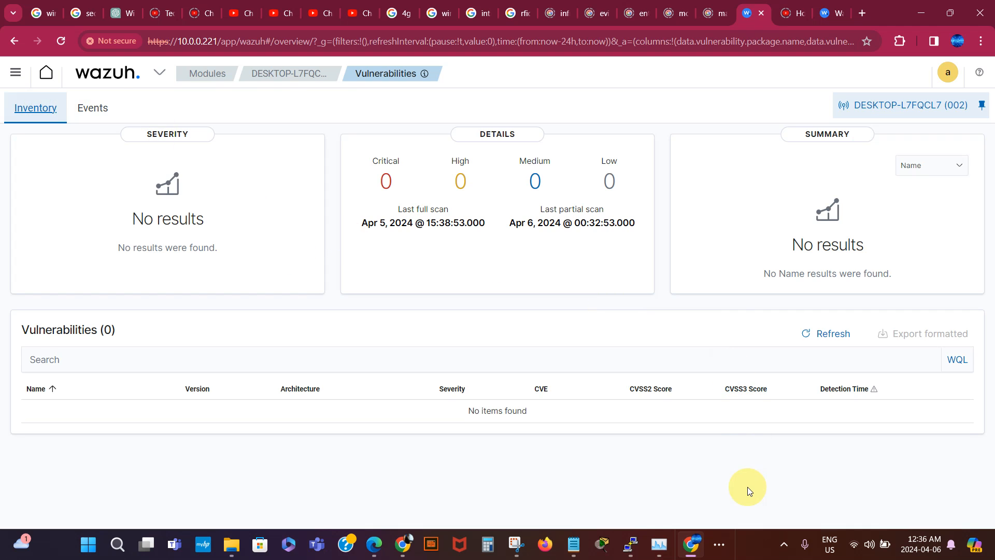
click(718, 546)
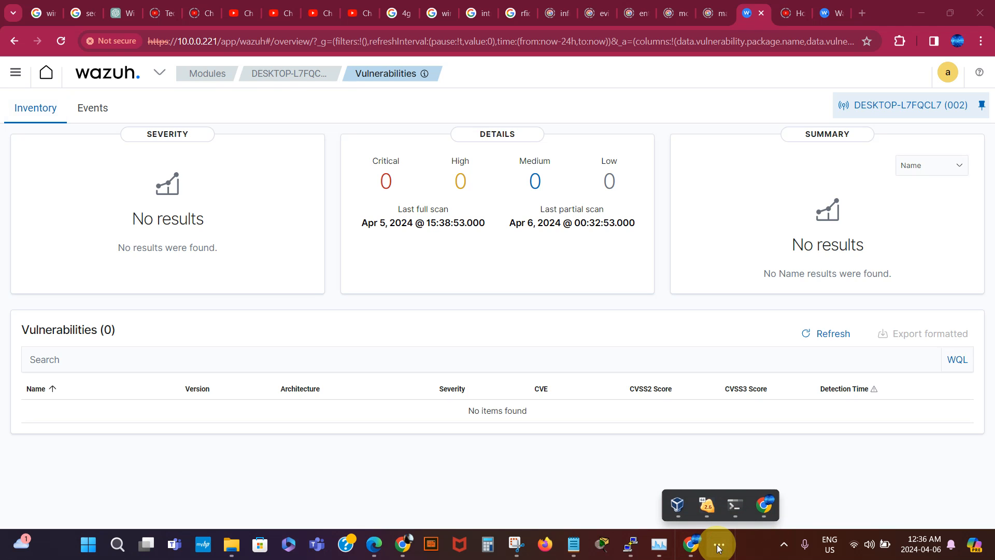
click(782, 548)
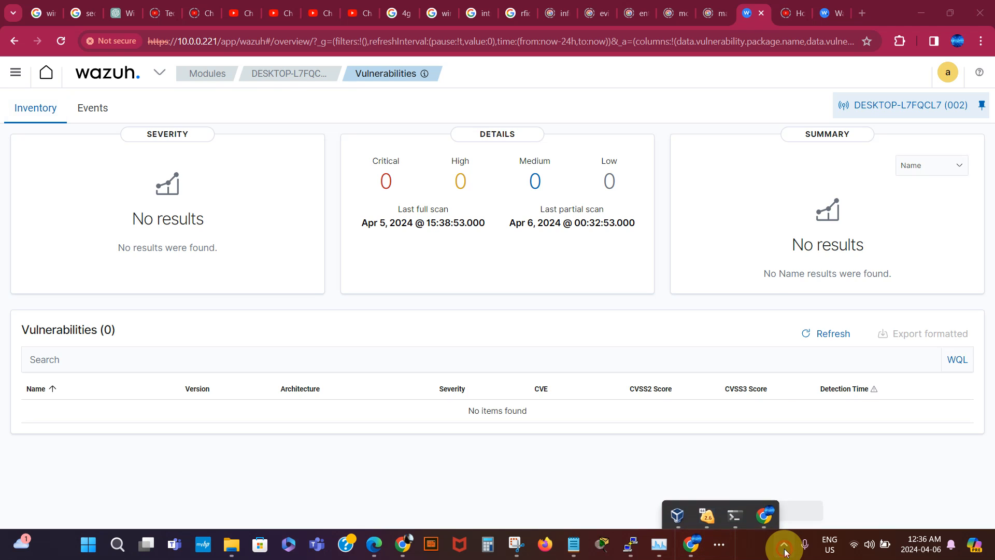
click(731, 480)
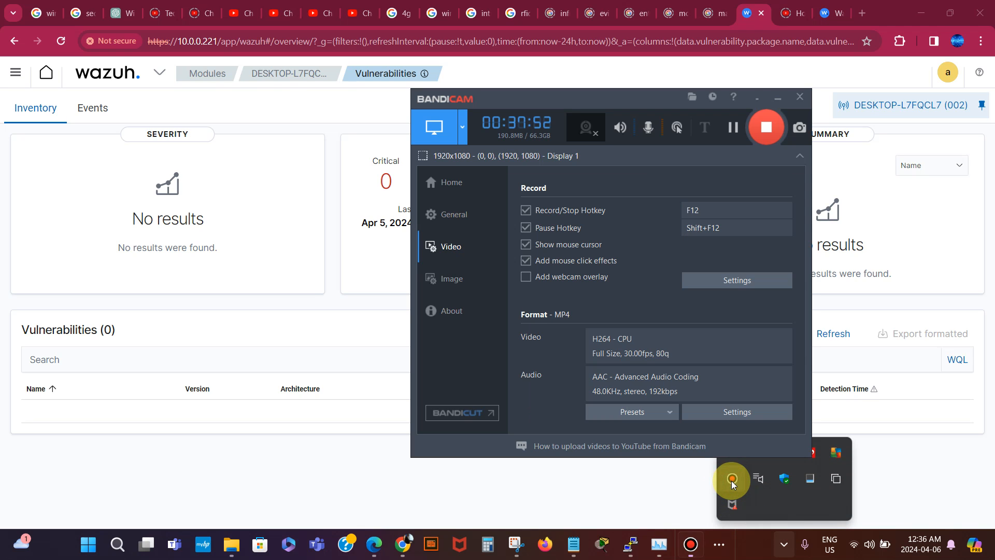